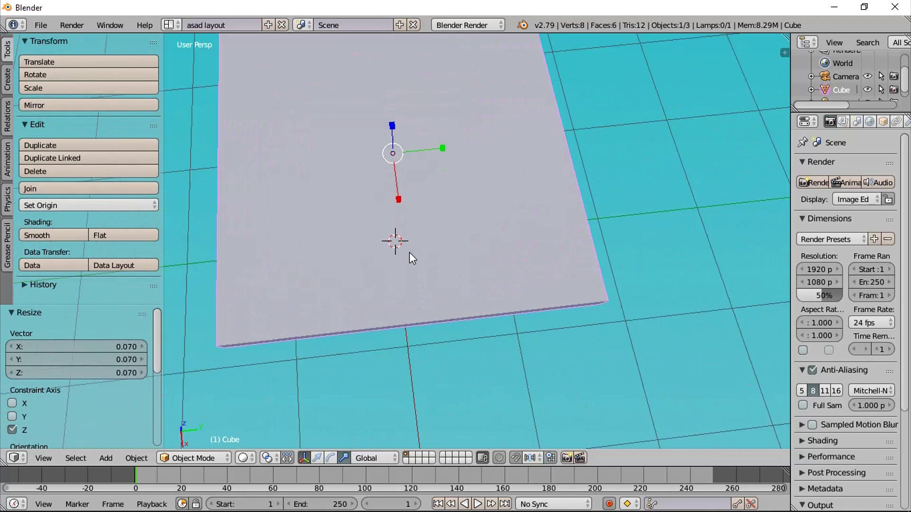
- Stretch the thin slab into a rectangle by scaling it about 1.387 along the Y axis
scroll(406, 237, down, 2)
middle_drag(407, 236, 407, 191)
scroll(407, 190, down, 2)
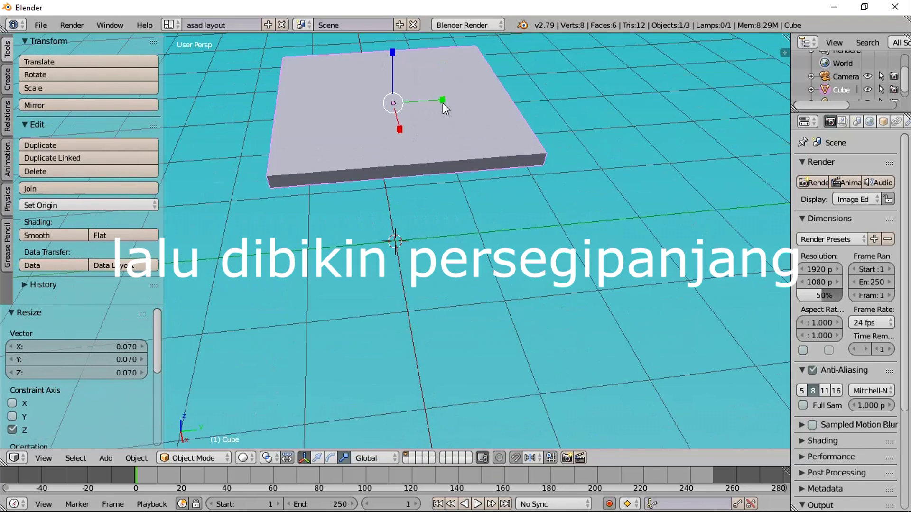
key(s)
key(y)
click(463, 101)
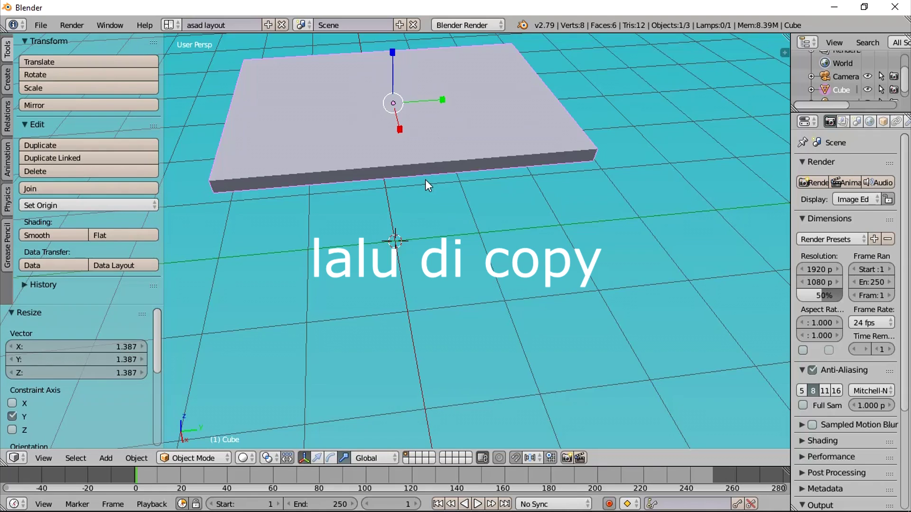
- Copy and paste the slab, and raise the copy about 0.218 along the Z axis above the original
key(ctrl+c)
key(ctrl+v)
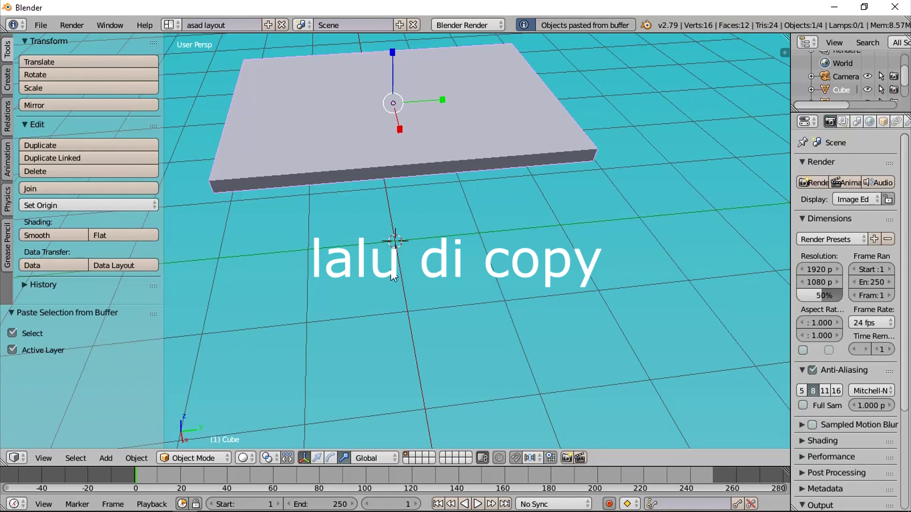
click(318, 458)
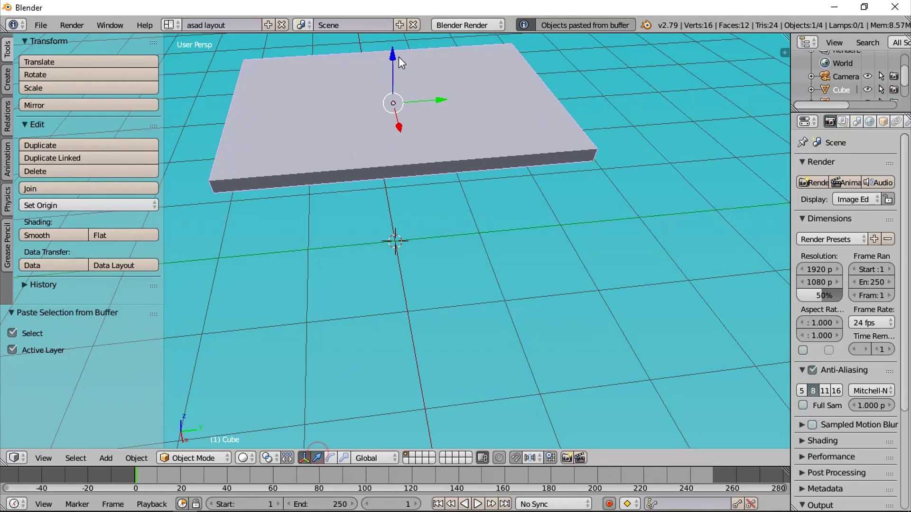
drag(390, 58, 389, 34)
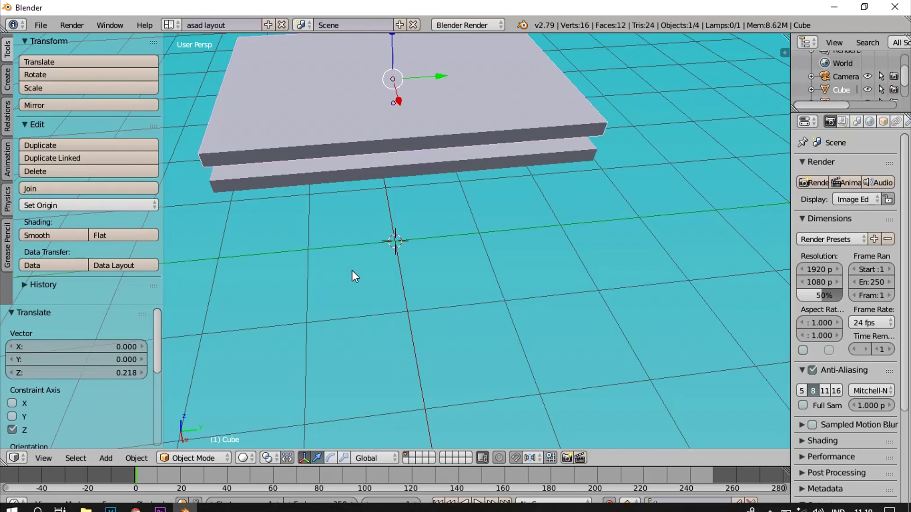
- Rotate the upper slab about -116° around the Y axis to form the opened laptop screen
scroll(353, 269, down, 2)
middle_drag(396, 241, 434, 269)
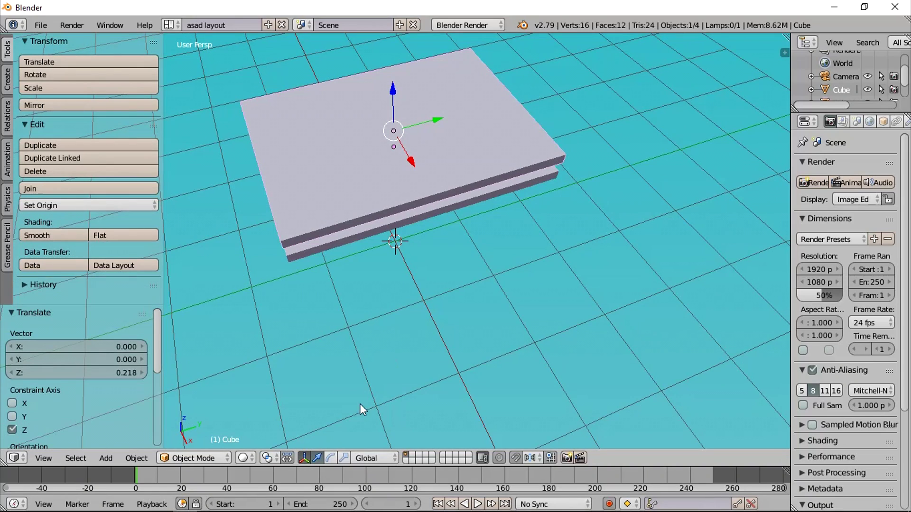
click(331, 458)
middle_drag(367, 329, 455, 192)
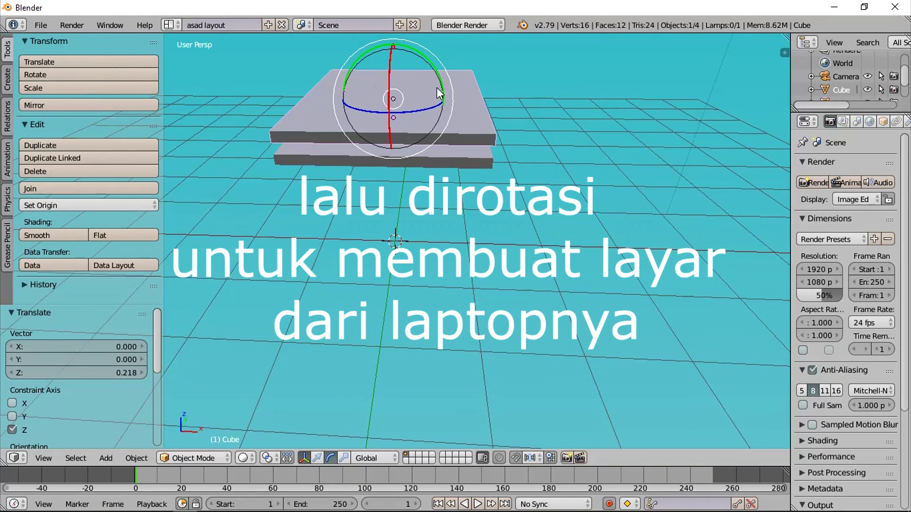
drag(439, 87, 340, 38)
- Raise the rotated slab, shift it about -1.425 along X and adjust it about -0.033 in Z to meet the base's rear edge
middle_drag(340, 38, 362, 405)
click(313, 460)
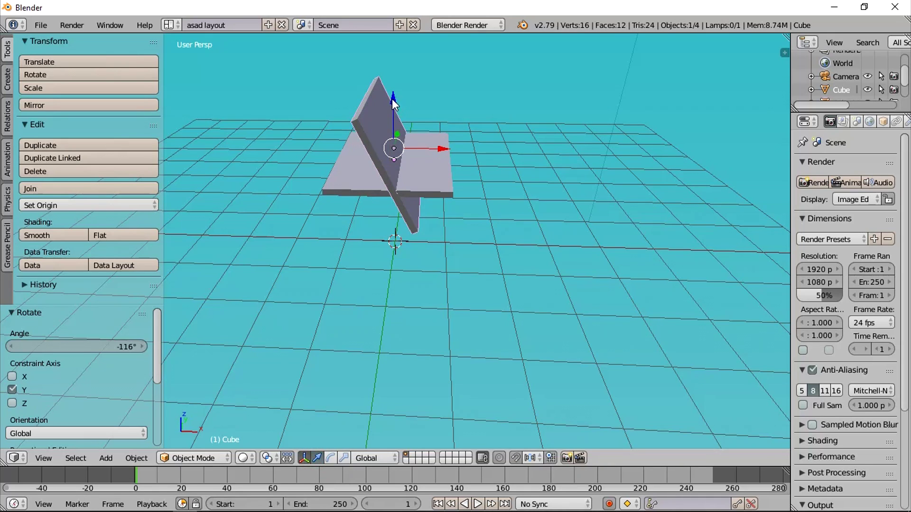
drag(389, 104, 393, 59)
drag(441, 108, 360, 122)
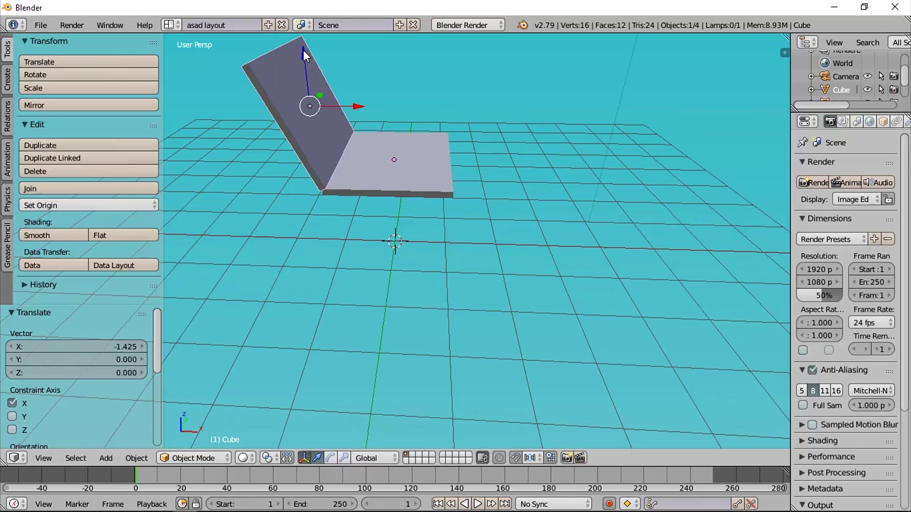
drag(303, 50, 304, 52)
middle_drag(423, 172, 435, 198)
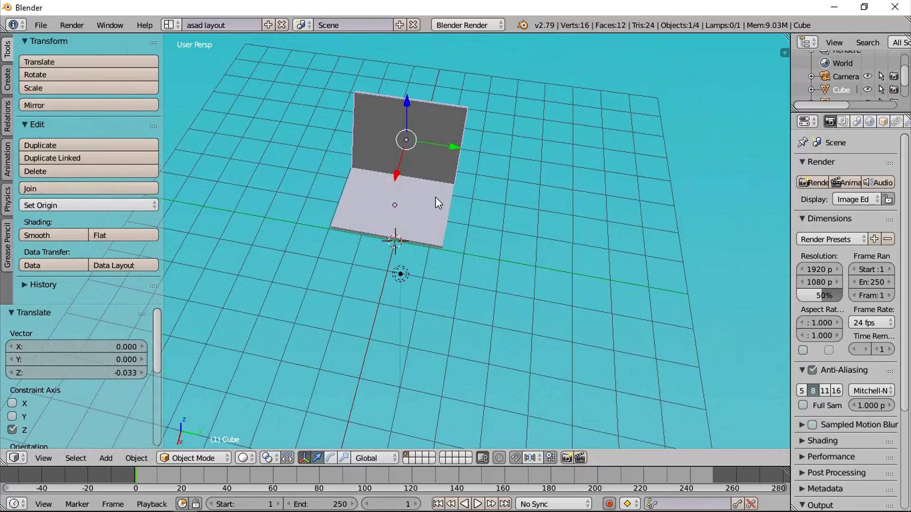
scroll(437, 202, up, 4)
scroll(512, 237, up, 4)
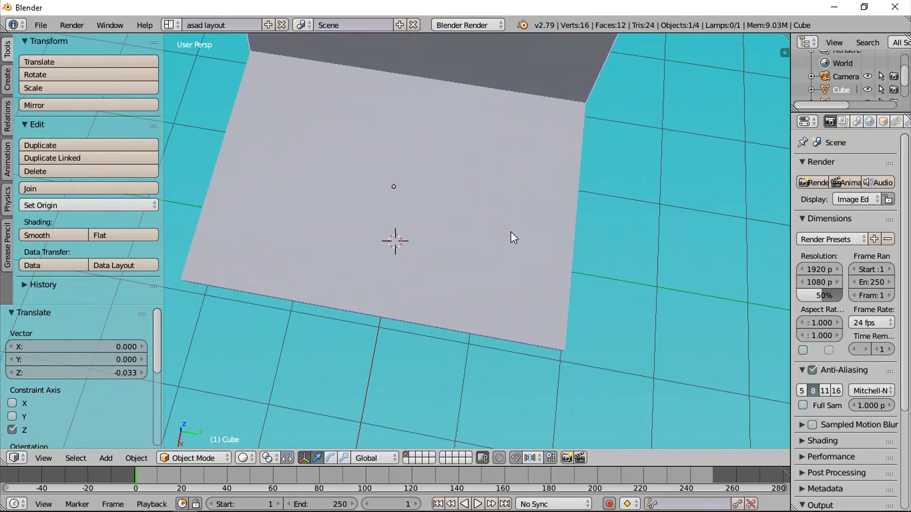
middle_drag(510, 232, 520, 127)
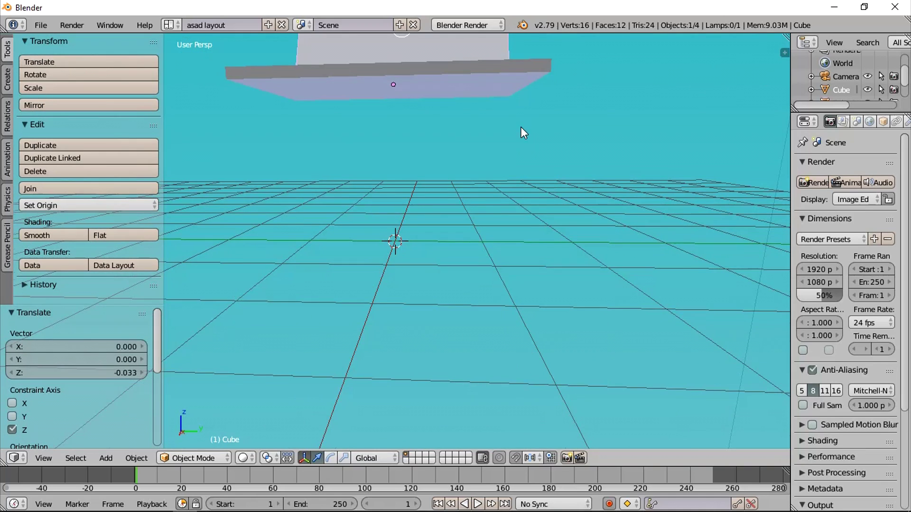
shift+scroll(521, 128, up, 11)
middle_drag(521, 128, 522, 172)
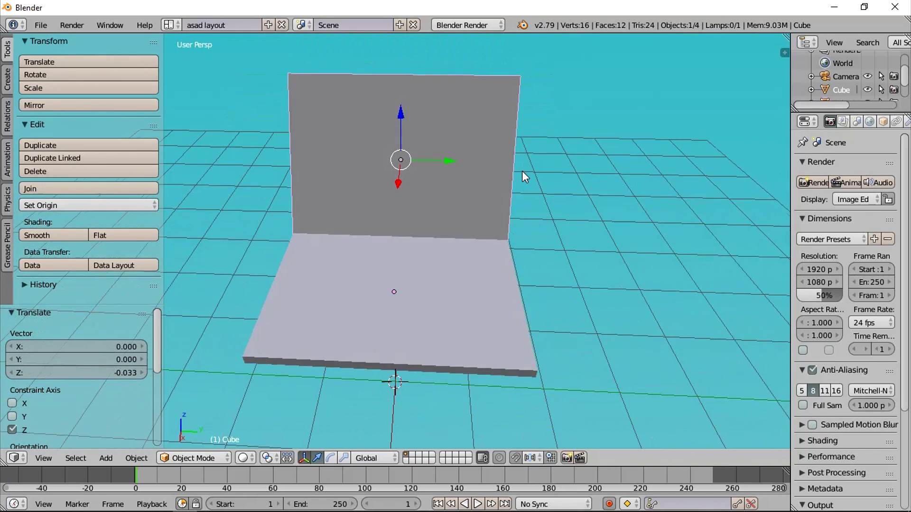
shift+scroll(521, 173, up, 3)
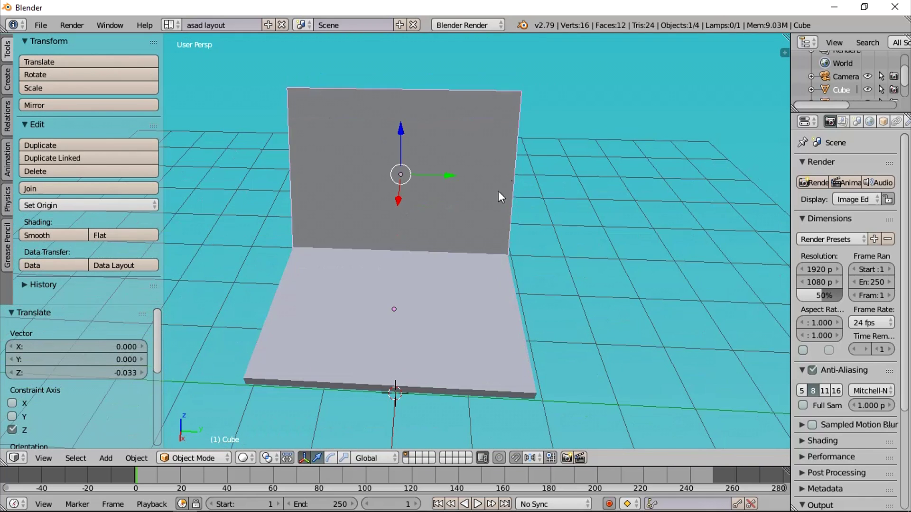
click(203, 457)
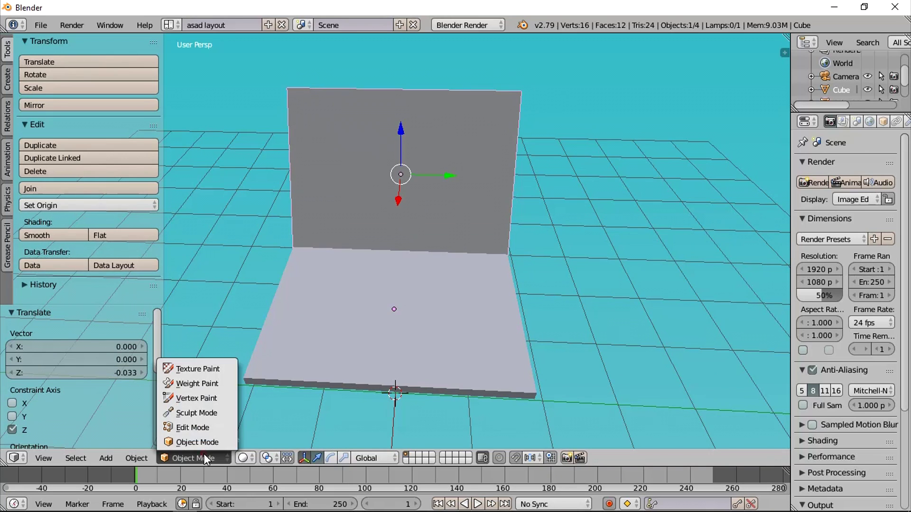
click(199, 428)
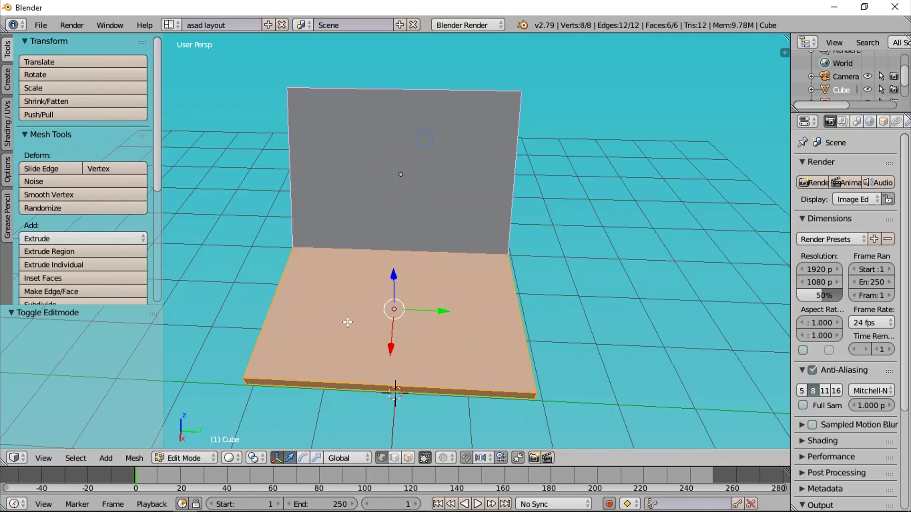
click(195, 458)
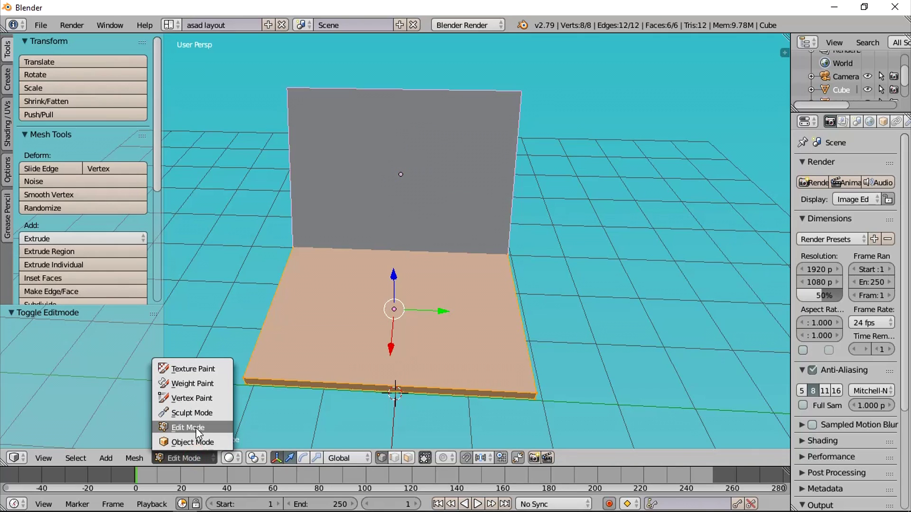
click(197, 441)
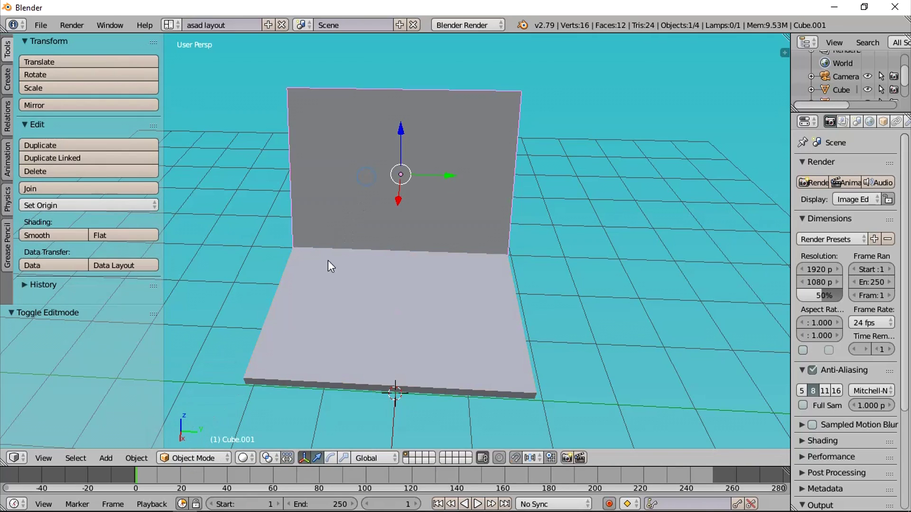
- Enter Edit Mode on the upright screen slab and add a vertical loop cut close to its right edge
click(203, 456)
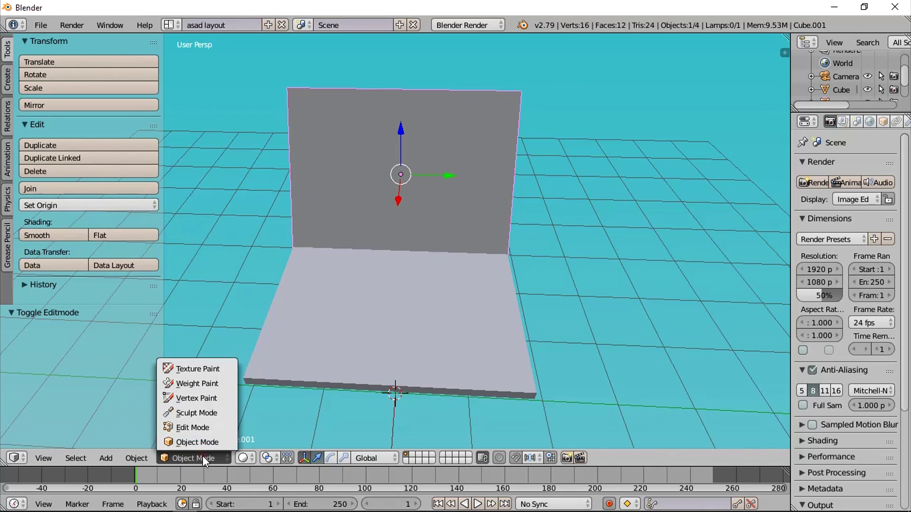
click(203, 430)
key(ctrl+r)
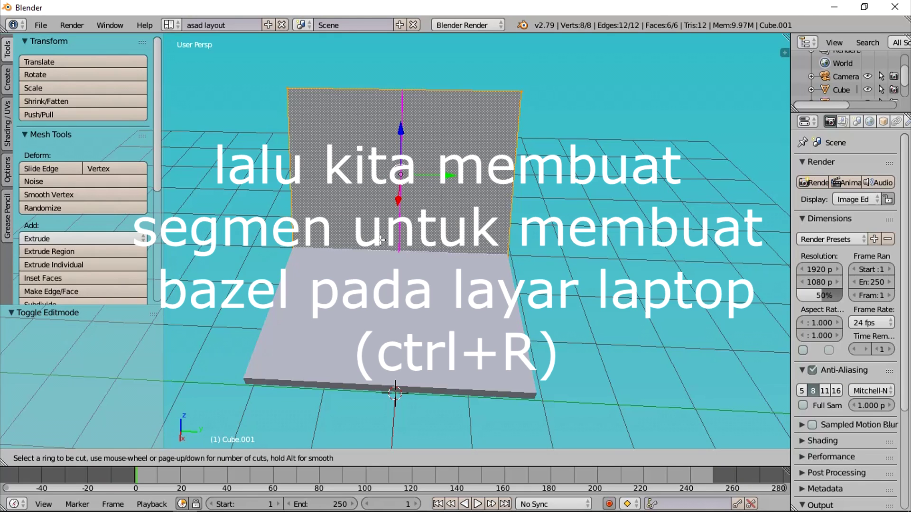
click(381, 240)
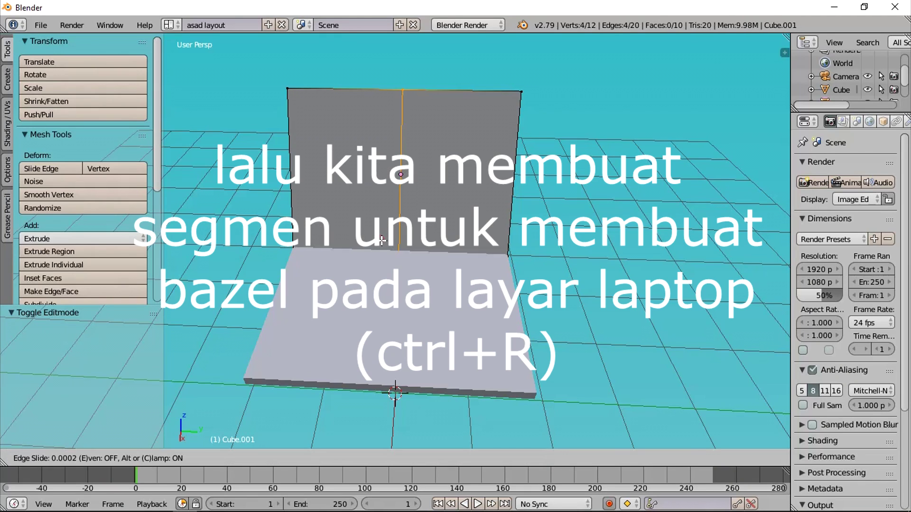
click(480, 239)
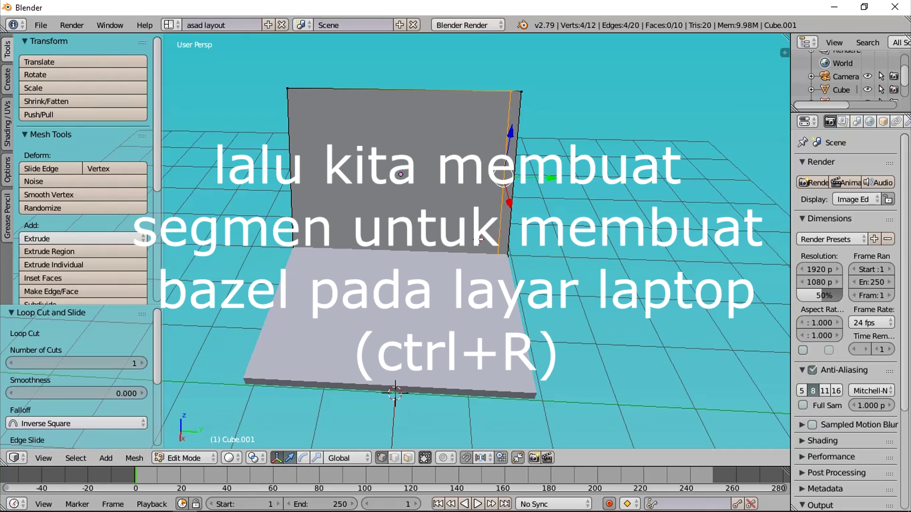
- Add a second vertical loop cut to the screen slab and slide it to about -0.917, close to the left edge
key(ctrl+r)
click(434, 231)
right_click(435, 231)
key(g)
key(g)
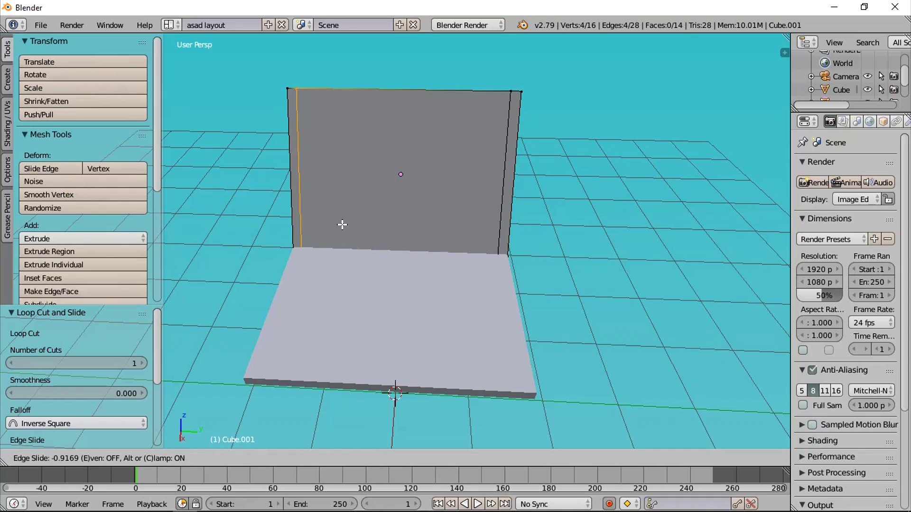
click(342, 225)
- Add two horizontal loop cuts to the screen slab, one slid to about 0.833 near the top edge and one near the bottom edge
key(ctrl+r)
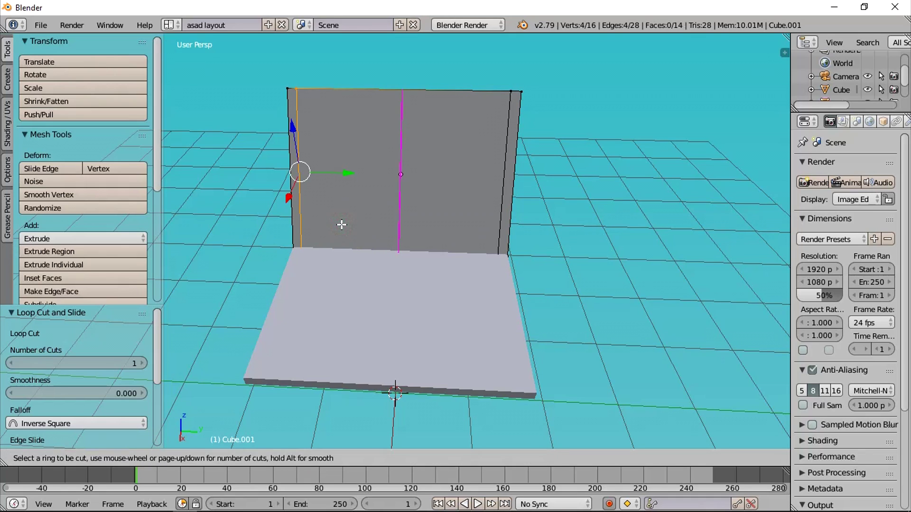
click(491, 160)
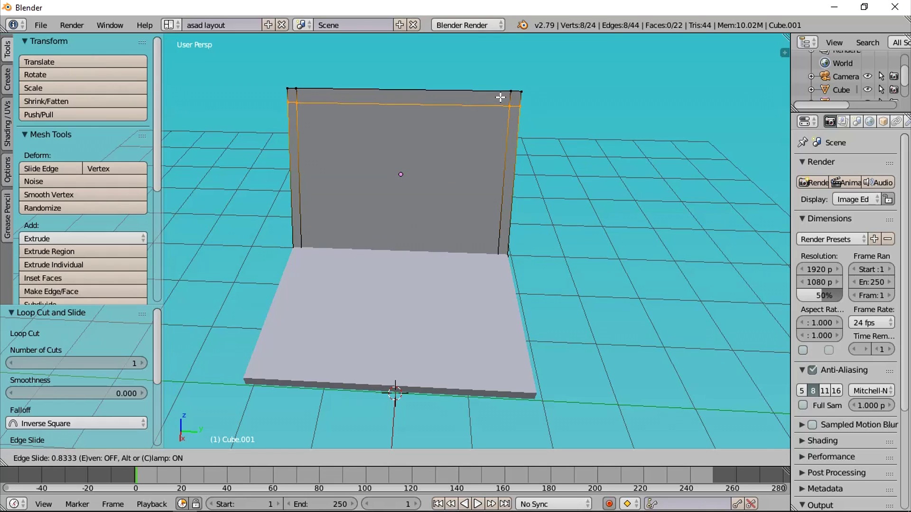
click(500, 98)
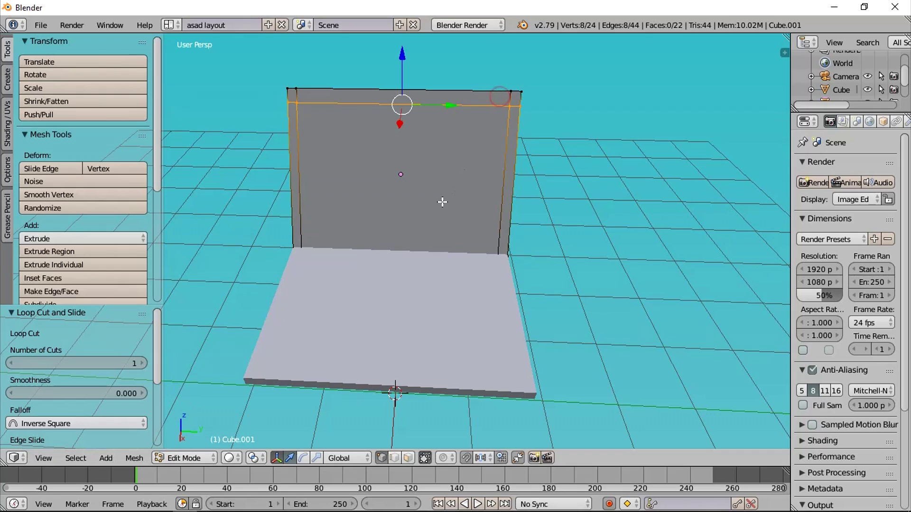
key(ctrl+r)
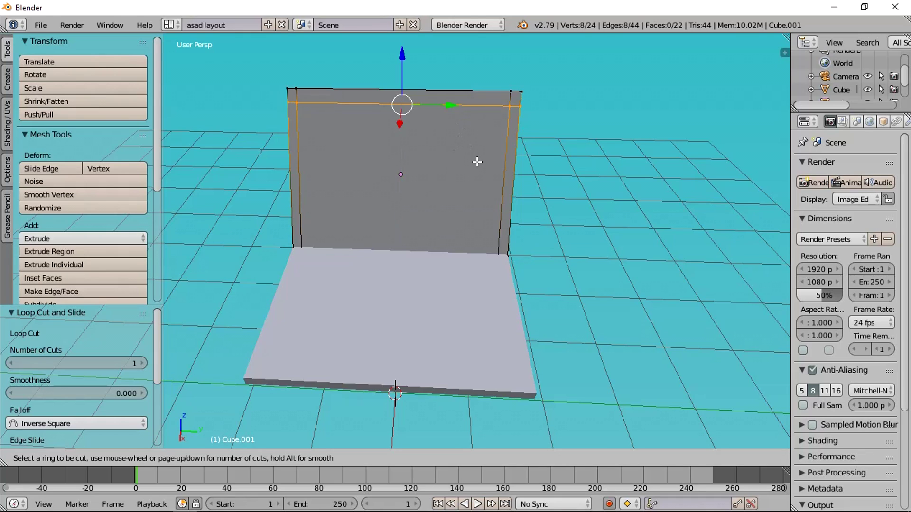
click(509, 183)
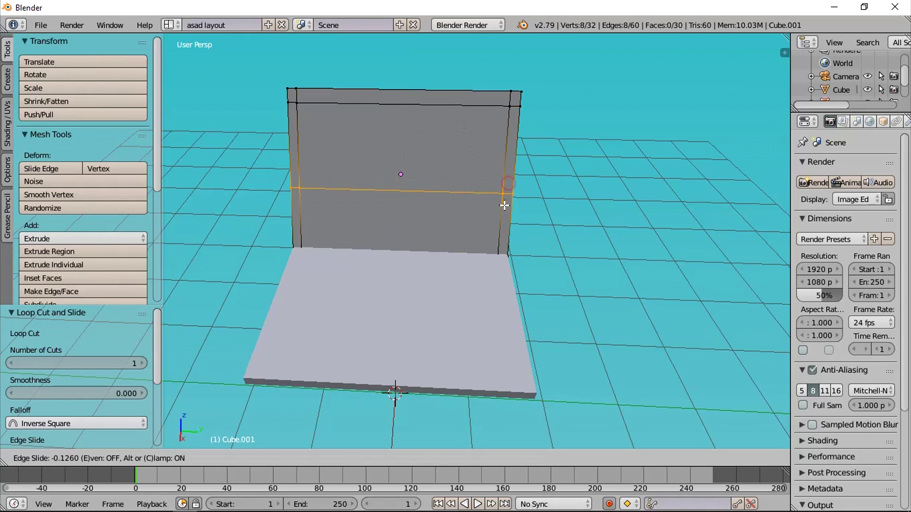
click(500, 229)
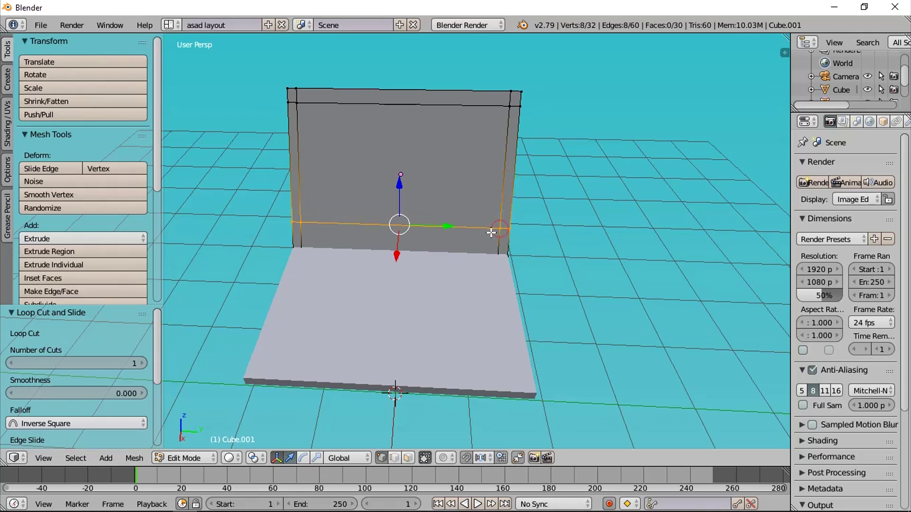
- Switch to face selection, select the large central face of the screen slab and try to extrude it inward
click(408, 459)
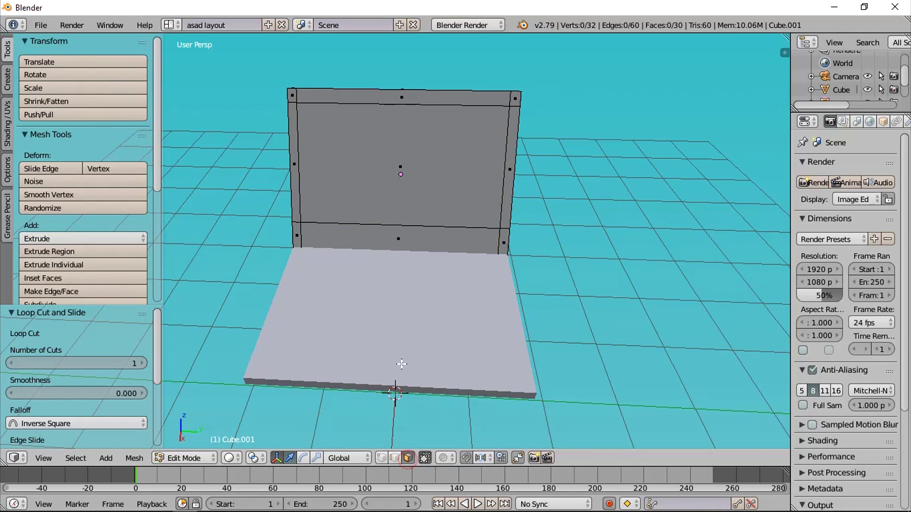
right_click(433, 185)
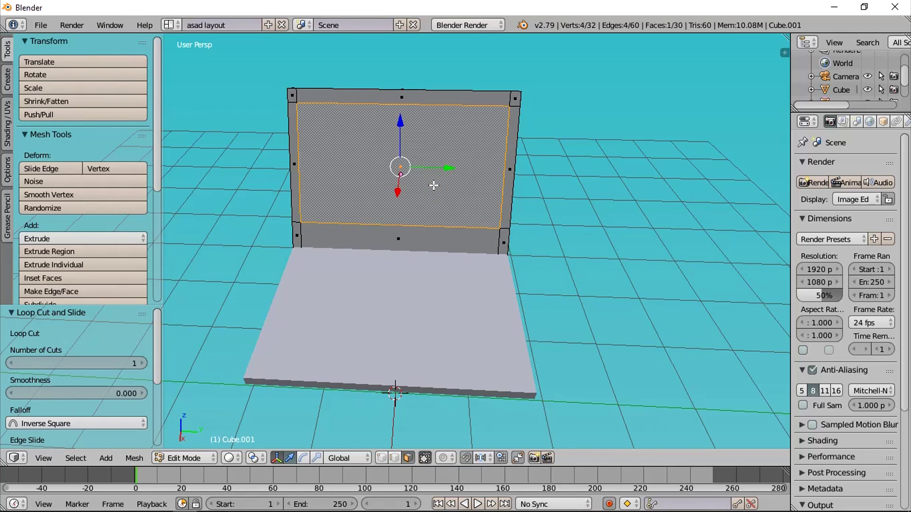
key(e)
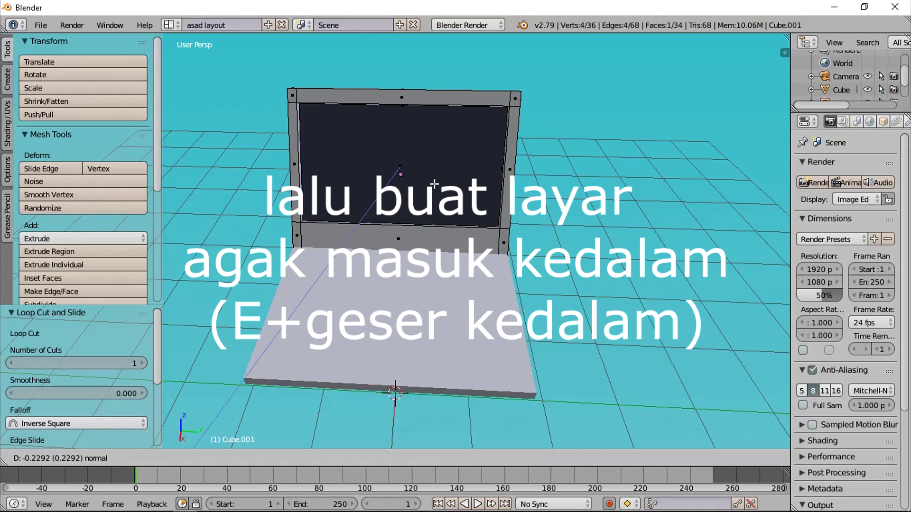
middle_click(434, 186)
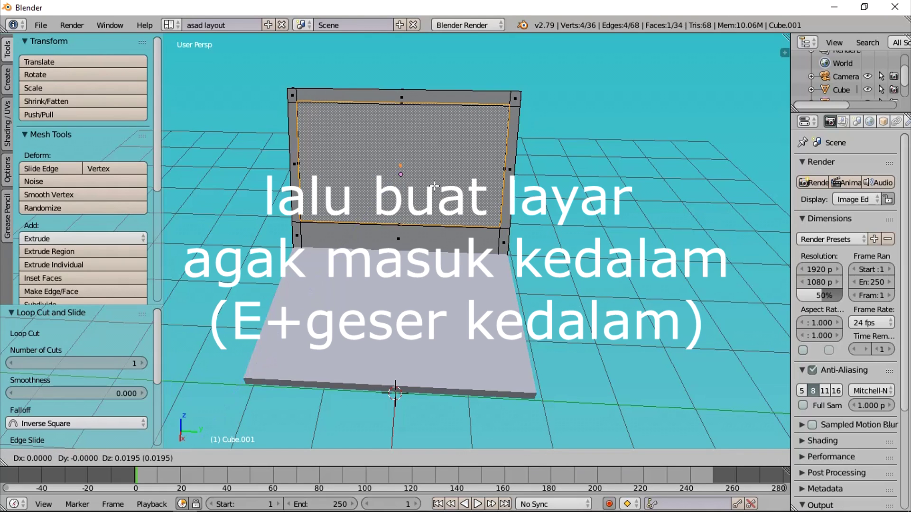
click(434, 186)
- Extrude the screen slab's central face inward by about 0.033 to recess the display
middle_drag(434, 186, 366, 214)
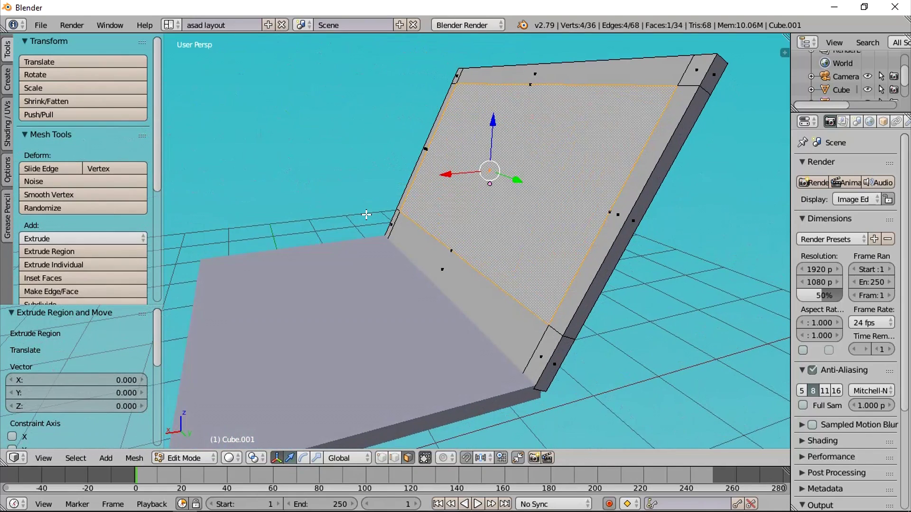
key(e)
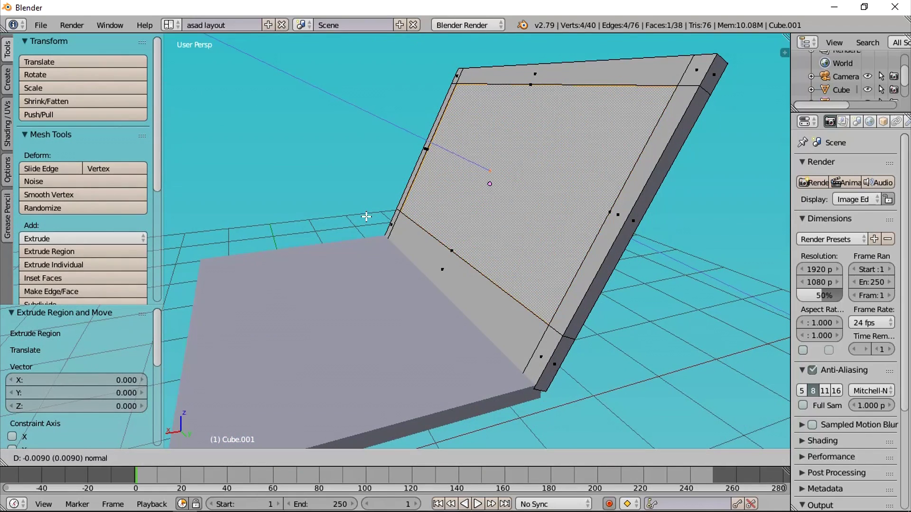
click(367, 220)
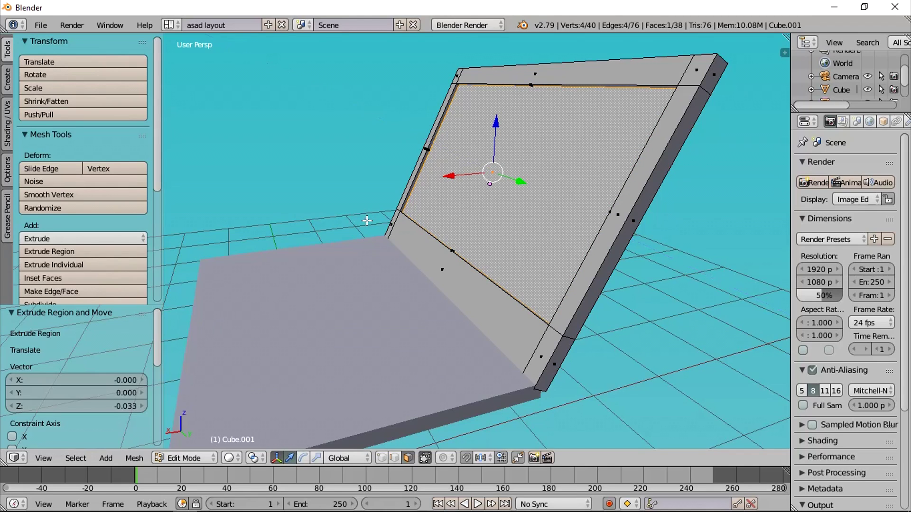
middle_drag(366, 219, 472, 288)
scroll(472, 288, down, 3)
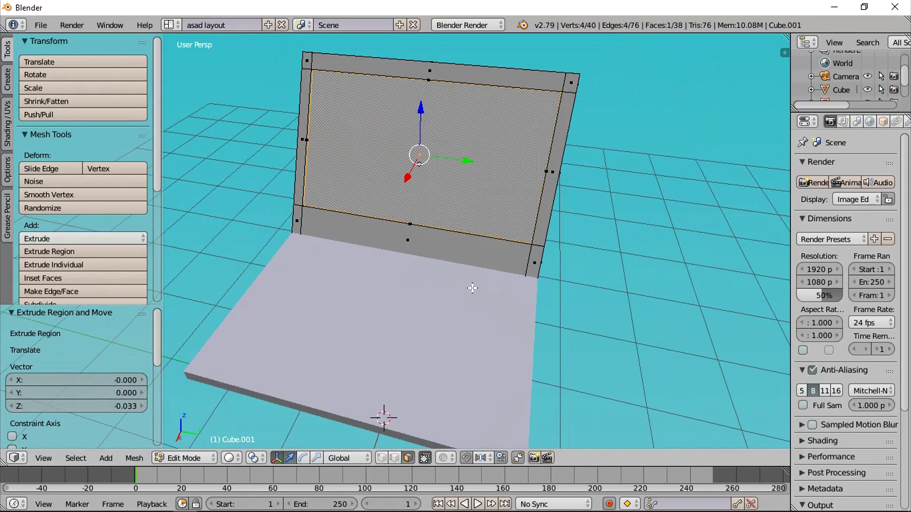
- Return to Object Mode, select the flat base slab and enter Edit Mode on it
click(177, 461)
click(182, 442)
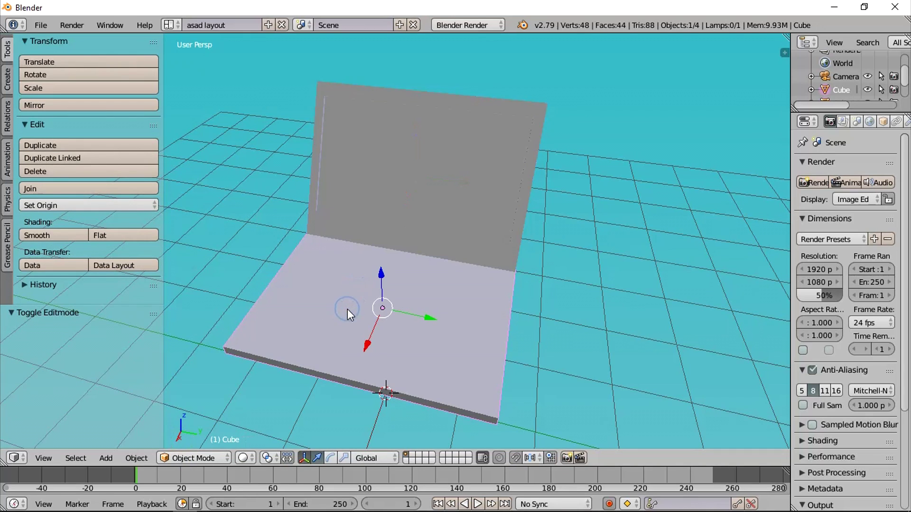
click(196, 461)
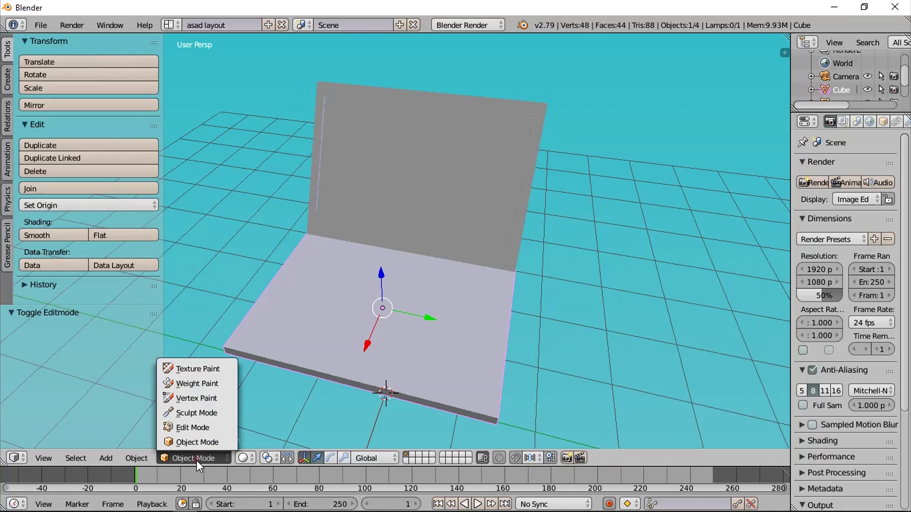
click(193, 428)
middle_drag(192, 427, 365, 401)
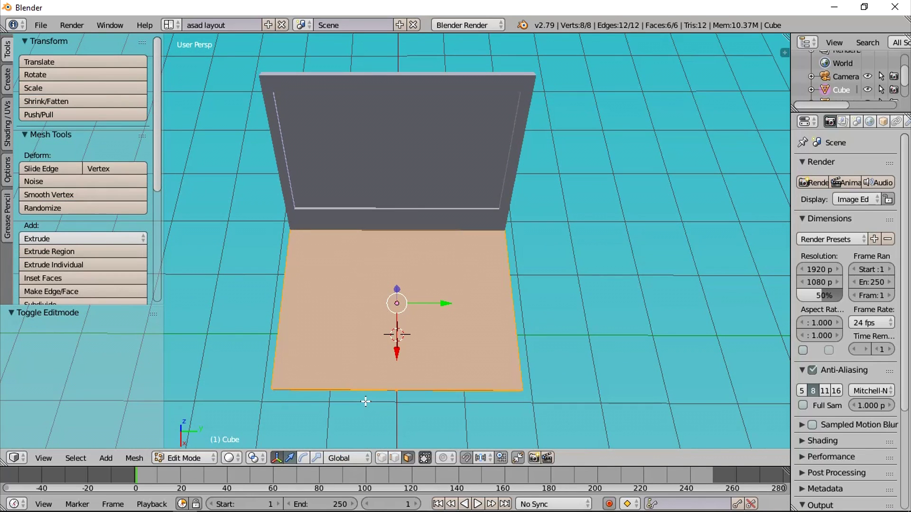
- Add two front-to-back loop cuts to the base slab, one slid to about 0.81 near the right edge and one near the left edge
key(ctrl+r)
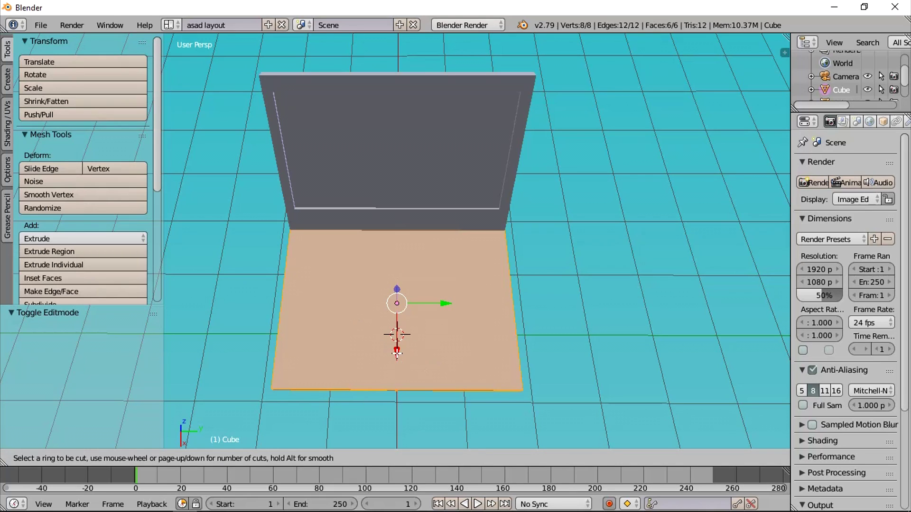
click(373, 369)
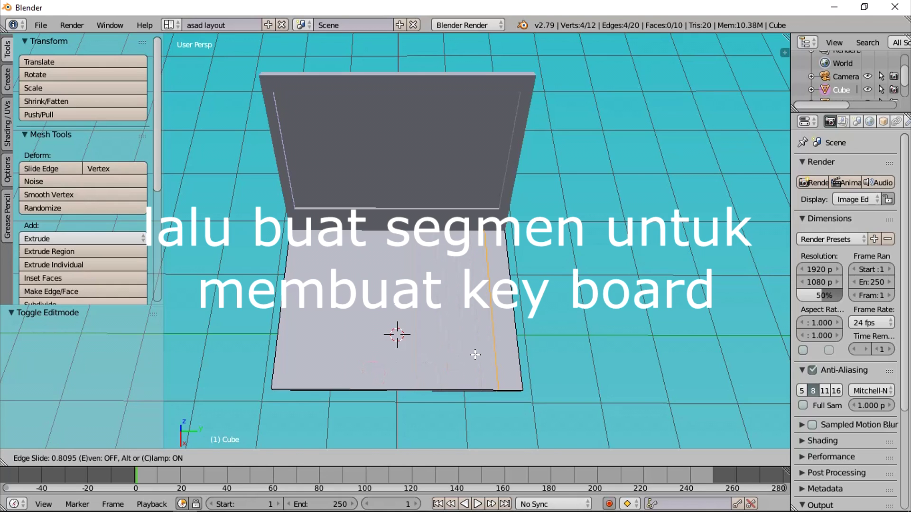
click(475, 355)
key(ctrl+r)
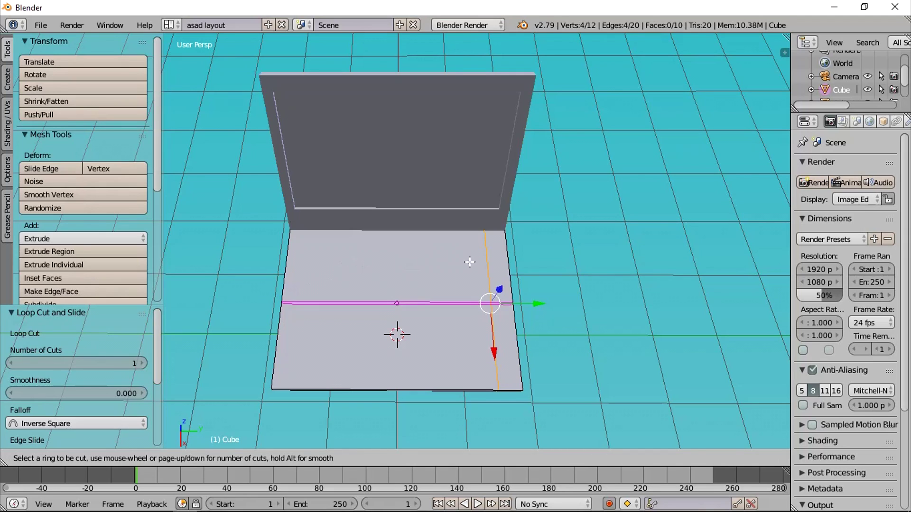
click(477, 379)
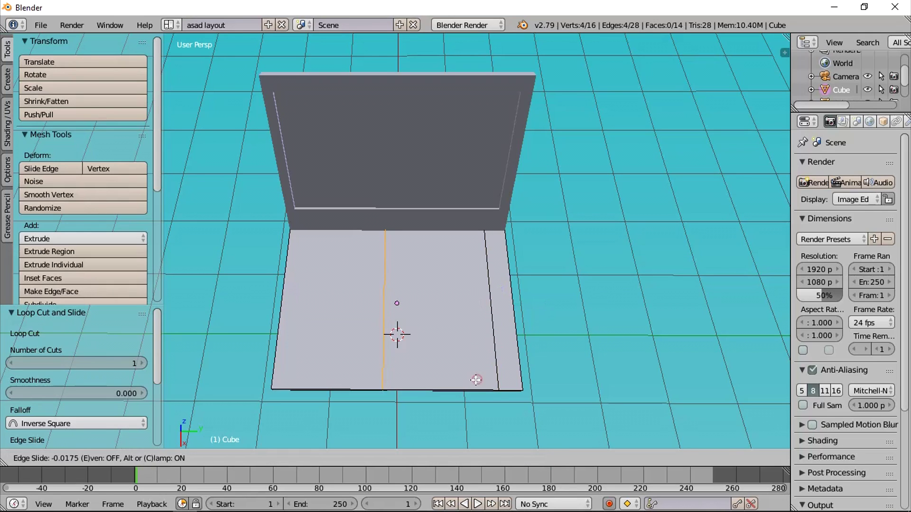
click(387, 381)
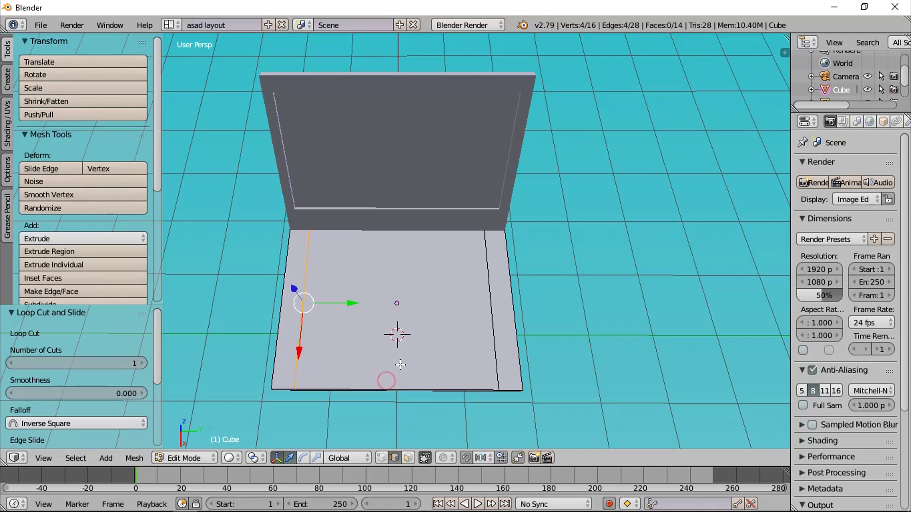
- Add two crosswise loop cuts to the base slab, one near the hinge and one a short distance in front of it as a key row
key(ctrl+r)
click(446, 274)
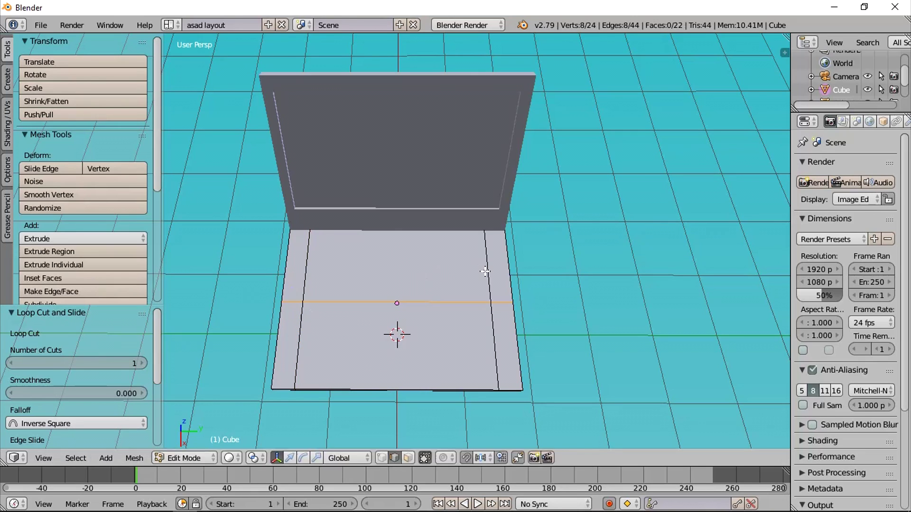
click(486, 220)
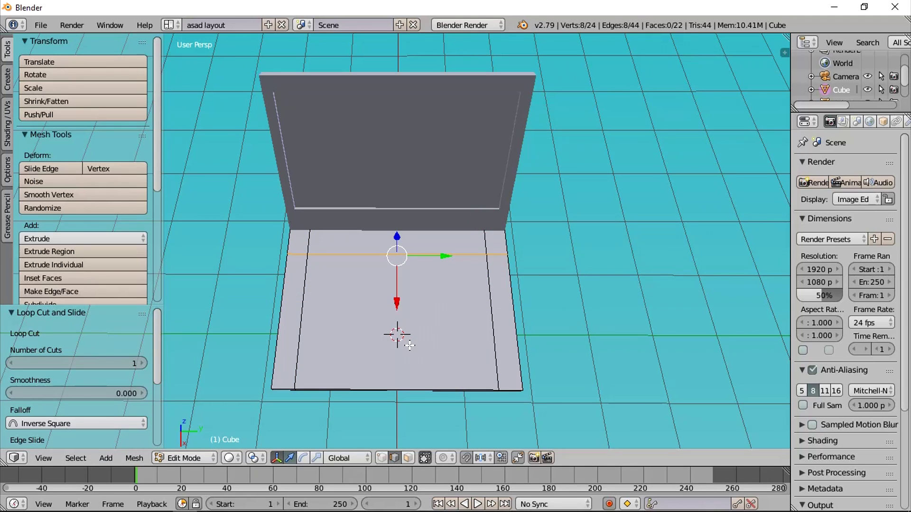
key(ctrl+r)
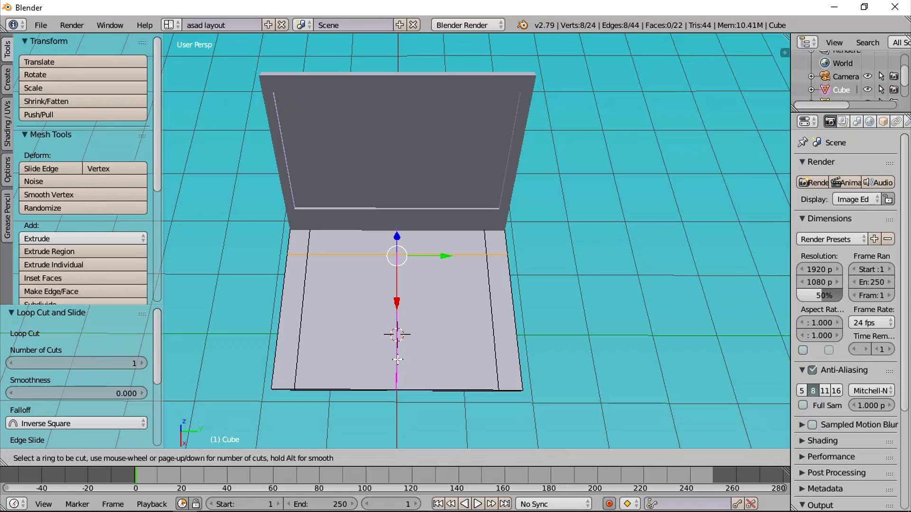
click(476, 351)
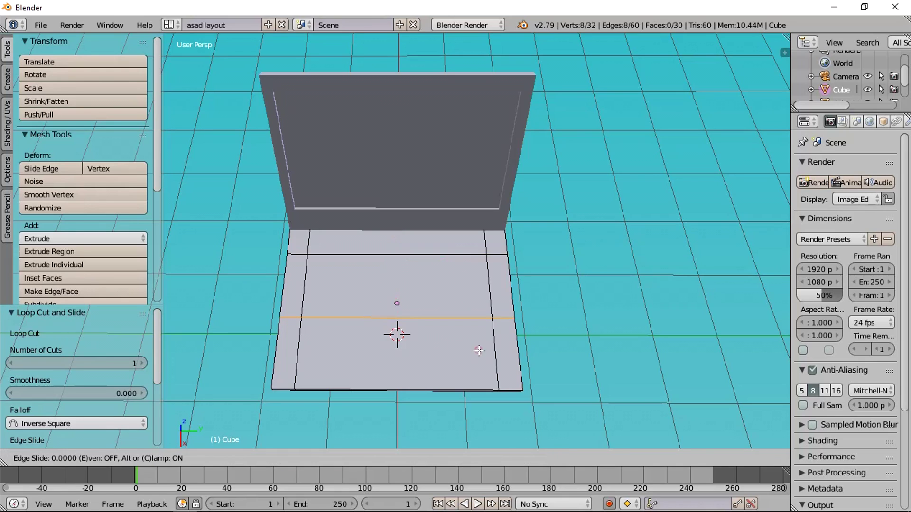
click(474, 293)
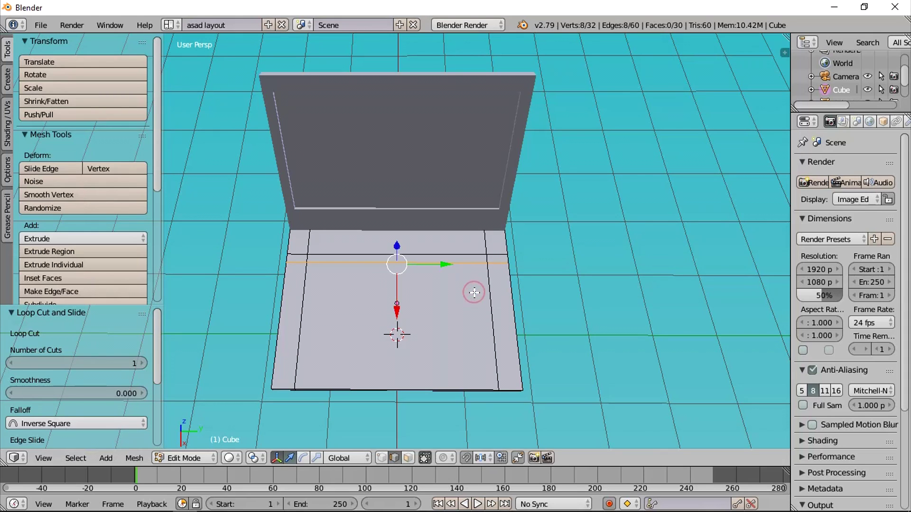
- Add a crosswise loop cut slid to about -0.987 as a narrow gap, plus another at about -0.82 to form the second key row
scroll(475, 293, up, 2)
scroll(475, 292, up, 1)
key(ctrl+r)
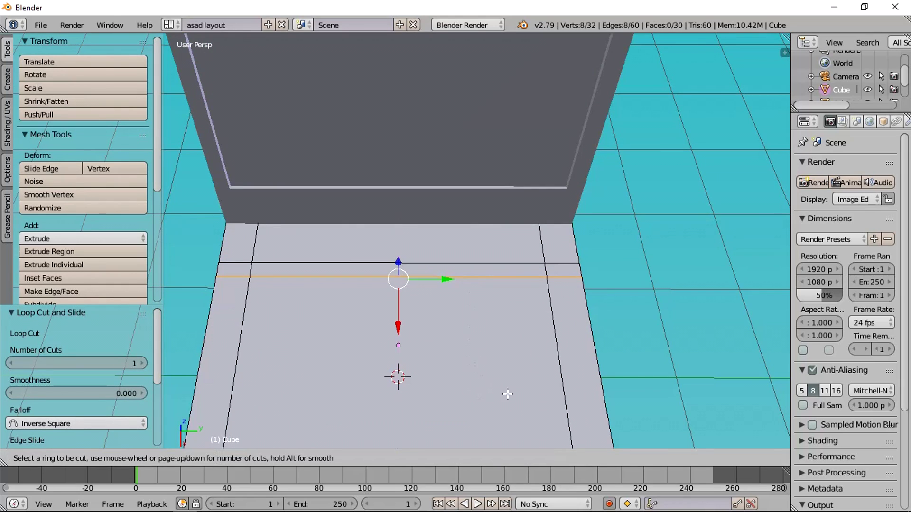
click(401, 377)
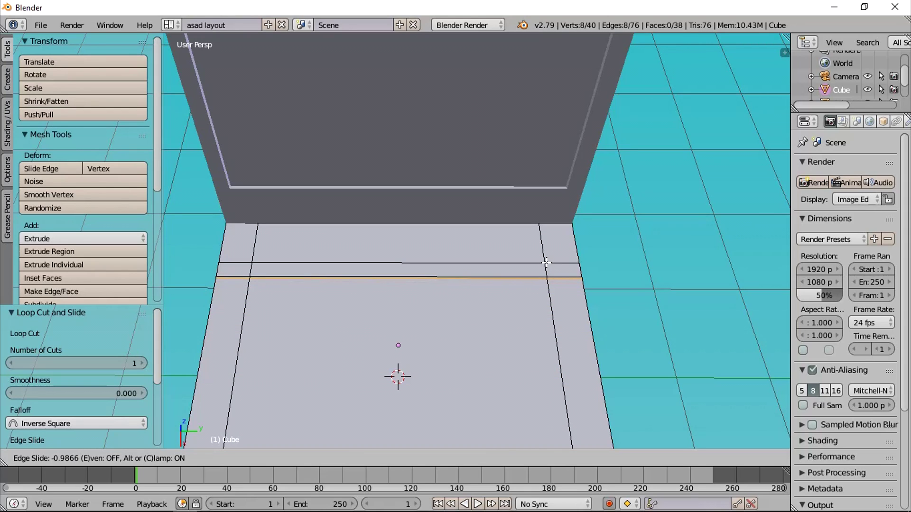
click(545, 264)
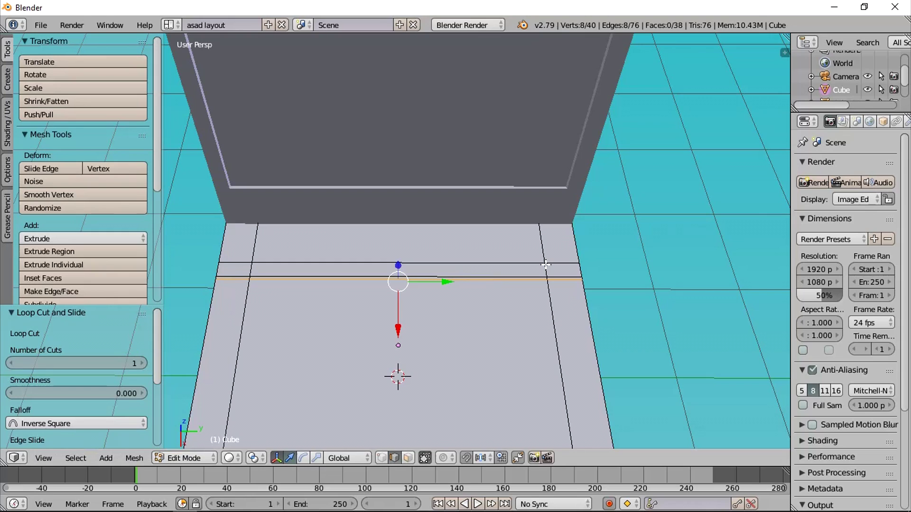
key(ctrl+r)
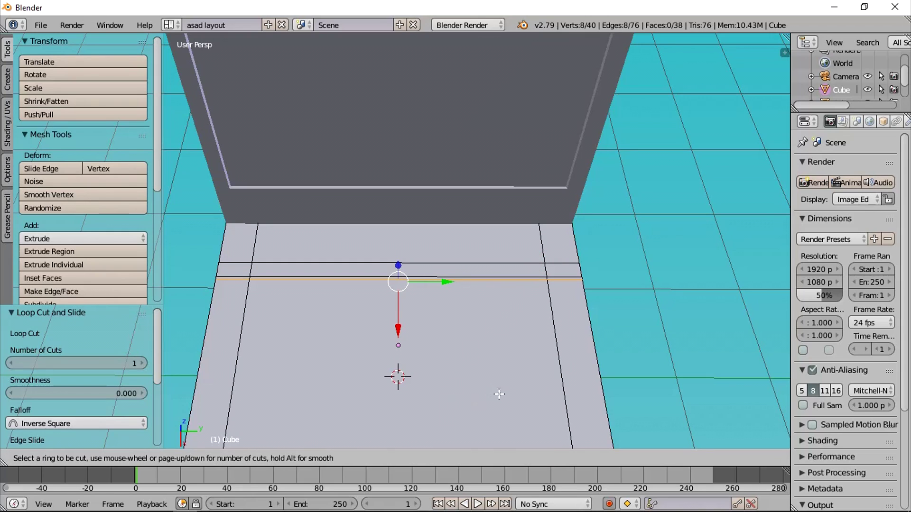
click(549, 382)
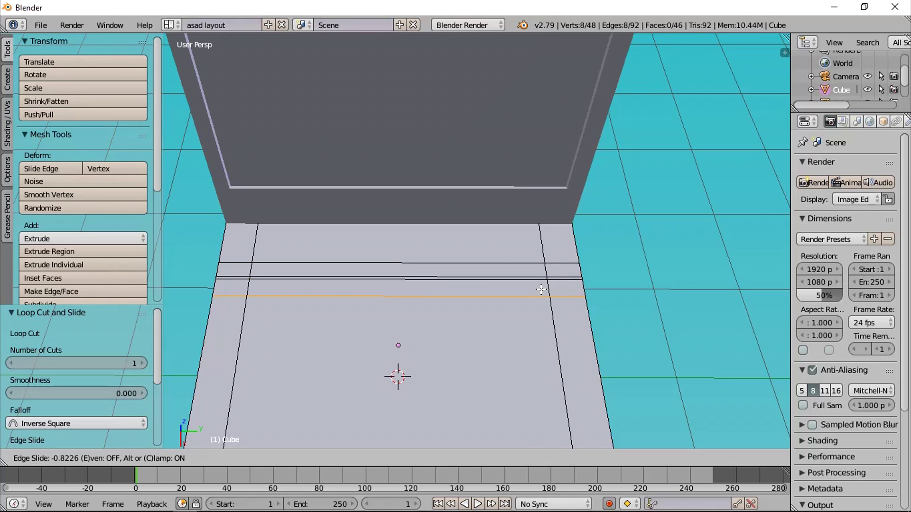
click(541, 291)
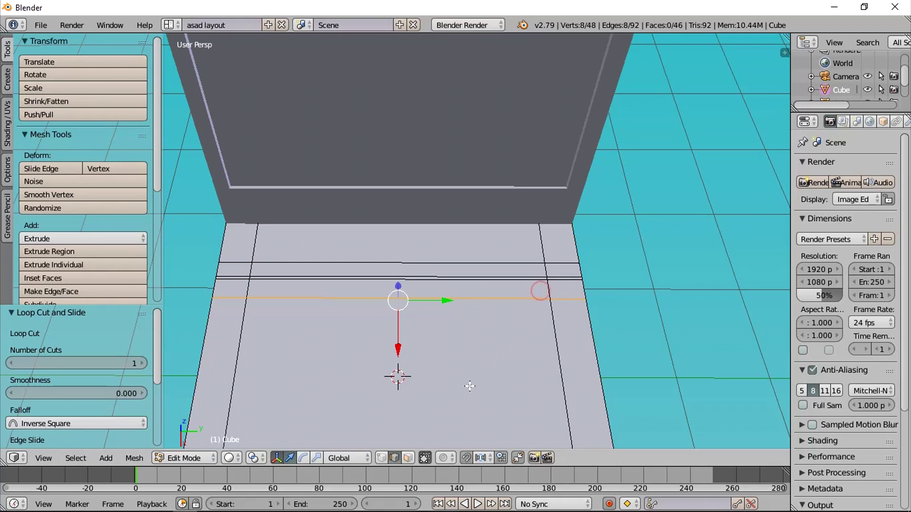
- Add a crosswise loop cut right in front of the second key row as a gap, and another farther forward to form the third row
key(ctrl+r)
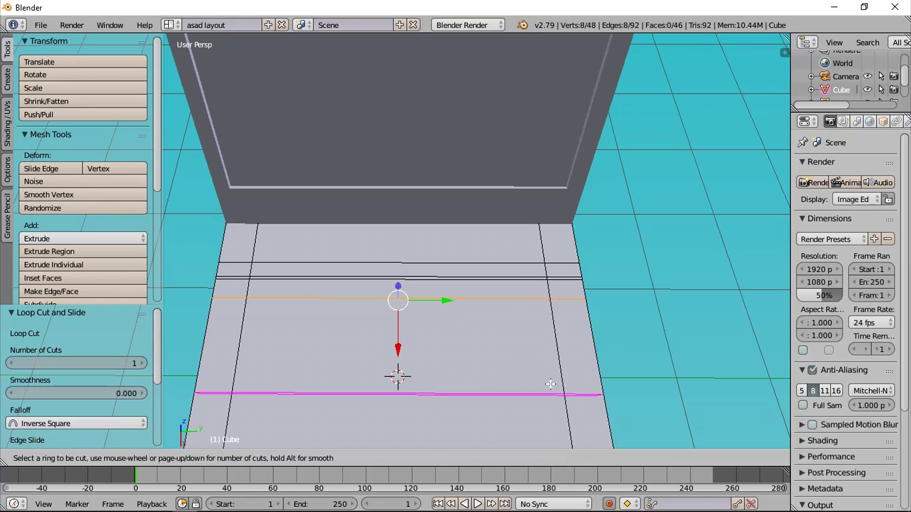
click(551, 385)
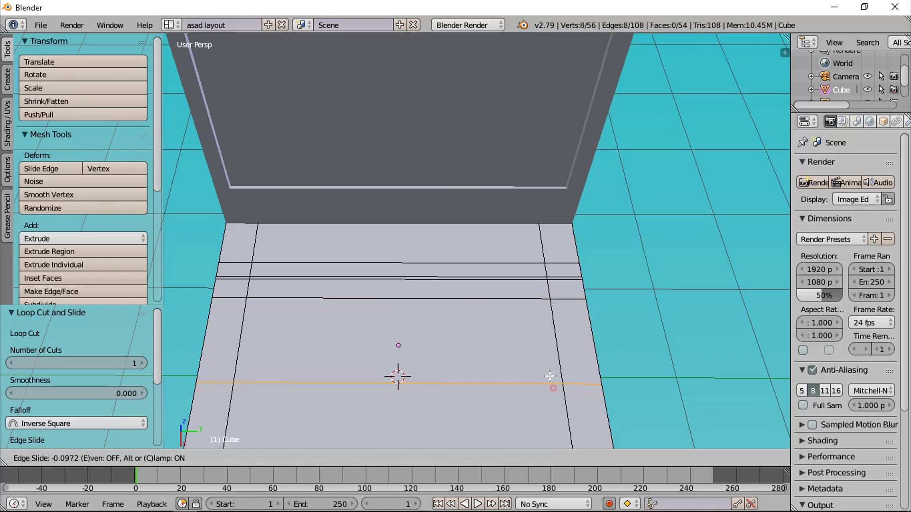
click(542, 290)
key(ctrl+r)
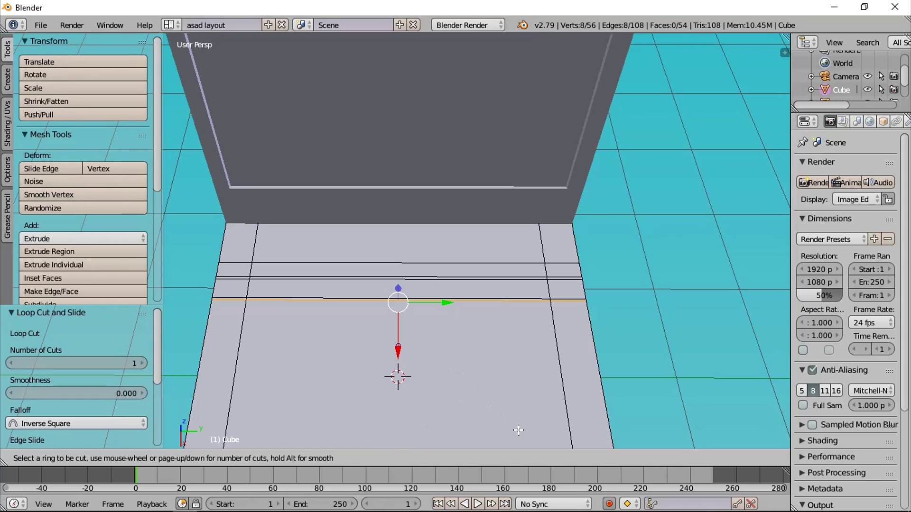
click(584, 422)
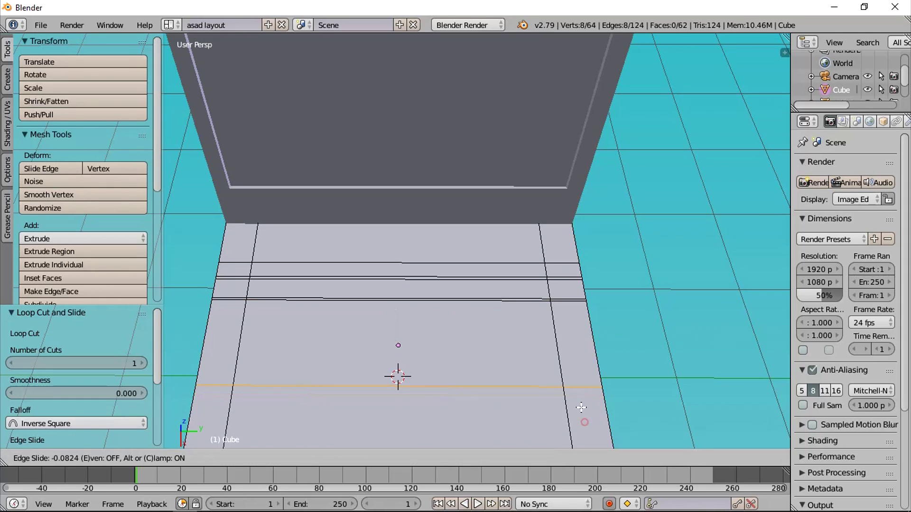
click(571, 339)
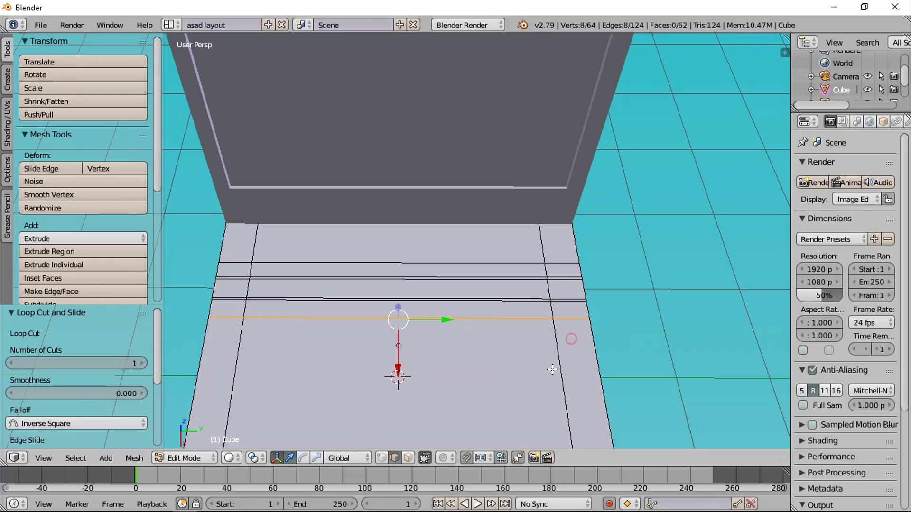
- Add a crosswise gap loop cut slid to about -0.933 in front of the third key row, and one at about -0.735 for the fourth row
key(ctrl+r)
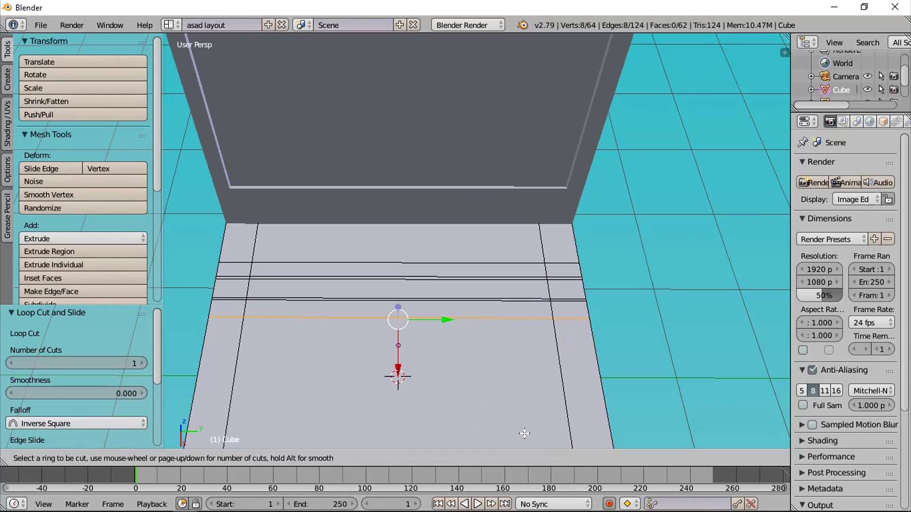
click(560, 427)
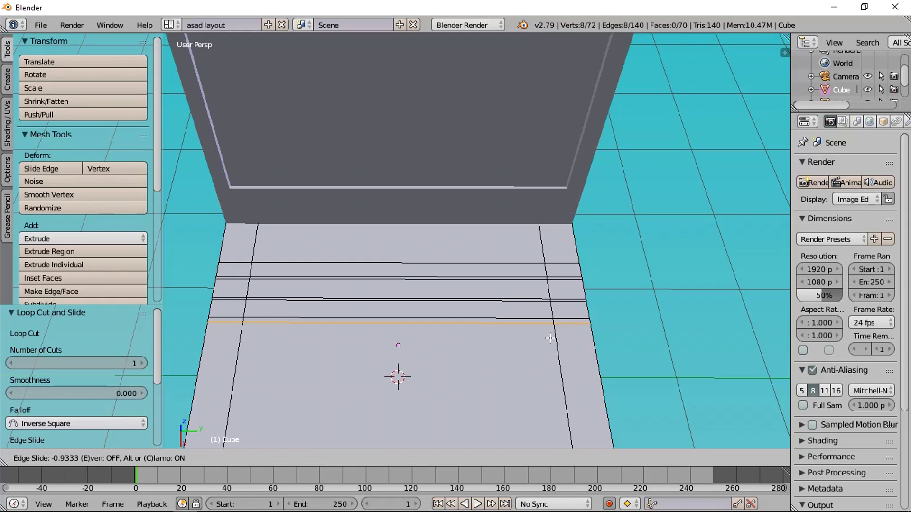
click(550, 338)
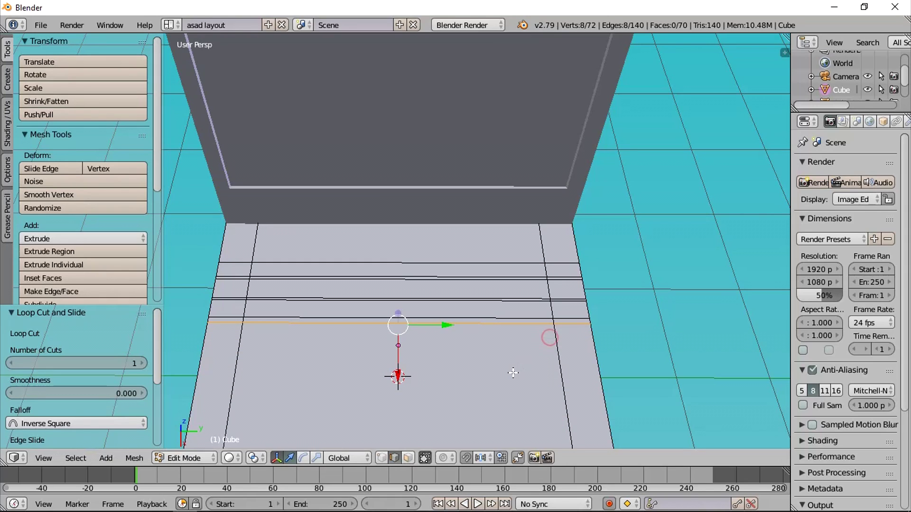
key(ctrl+r)
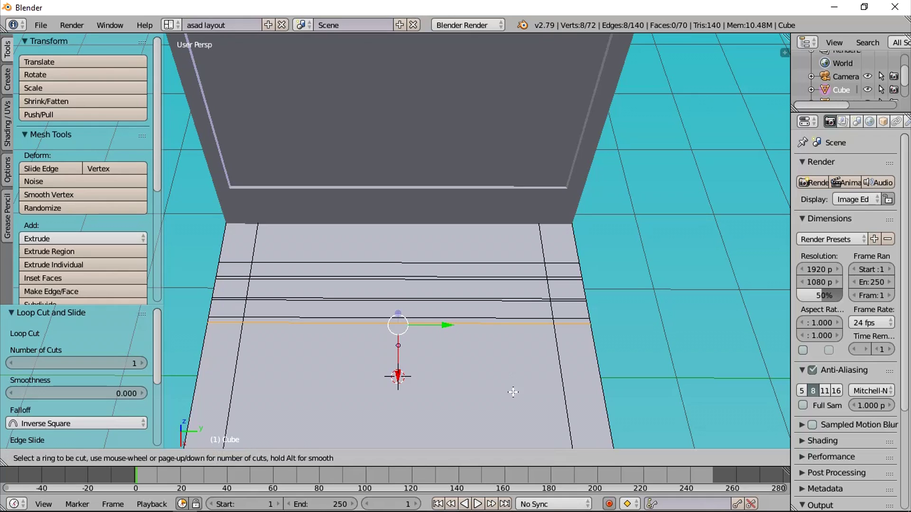
click(559, 391)
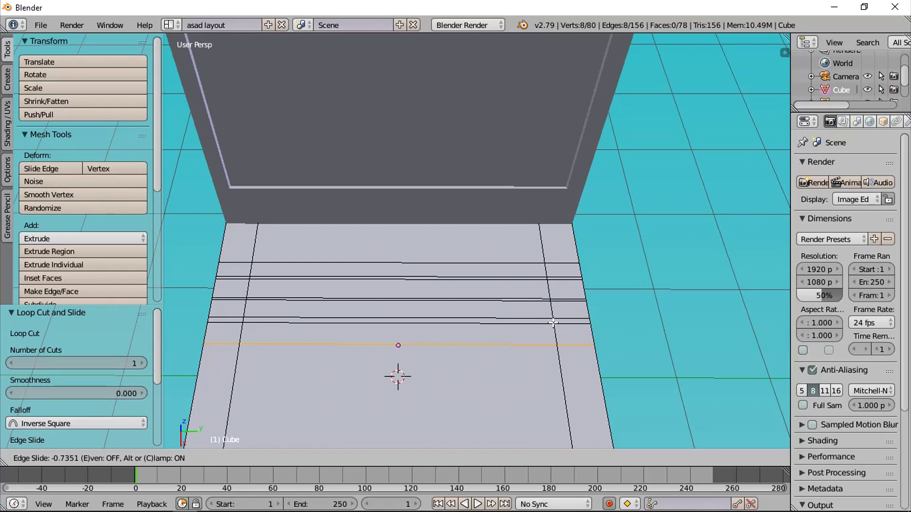
click(553, 322)
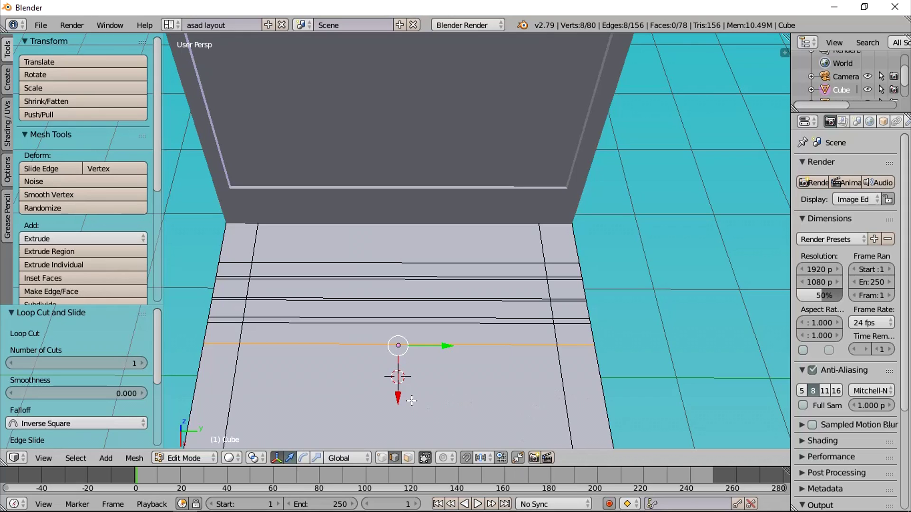
scroll(510, 375, down, 1)
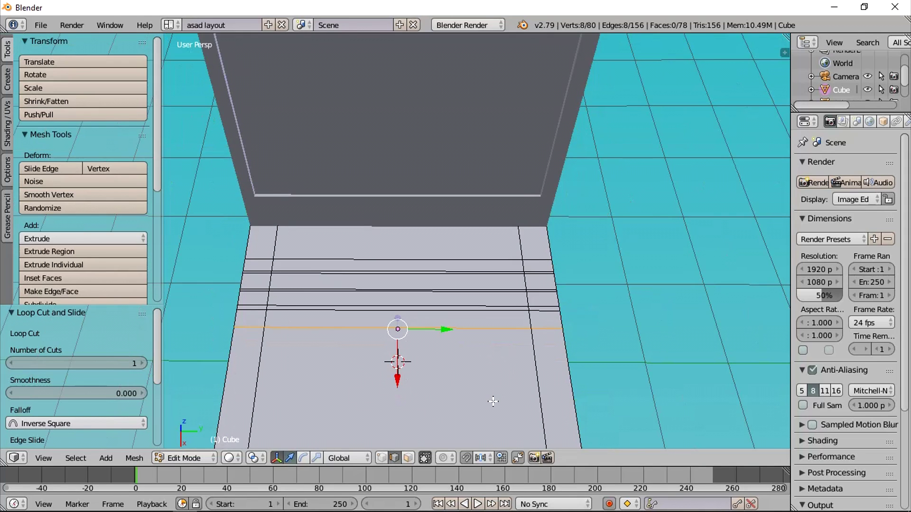
- Add a crosswise gap loop cut slid to about -0.93 in front of the fourth key row, and one at about -0.693 for the fifth row
scroll(493, 401, down, 1)
key(ctrl+r)
click(507, 373)
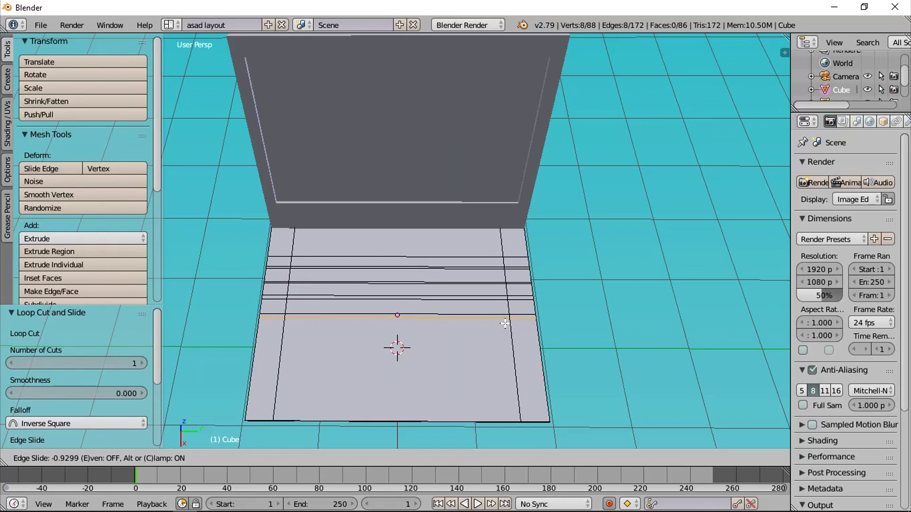
click(505, 323)
scroll(486, 369, up, 2)
scroll(487, 378, up, 2)
scroll(486, 378, up, 1)
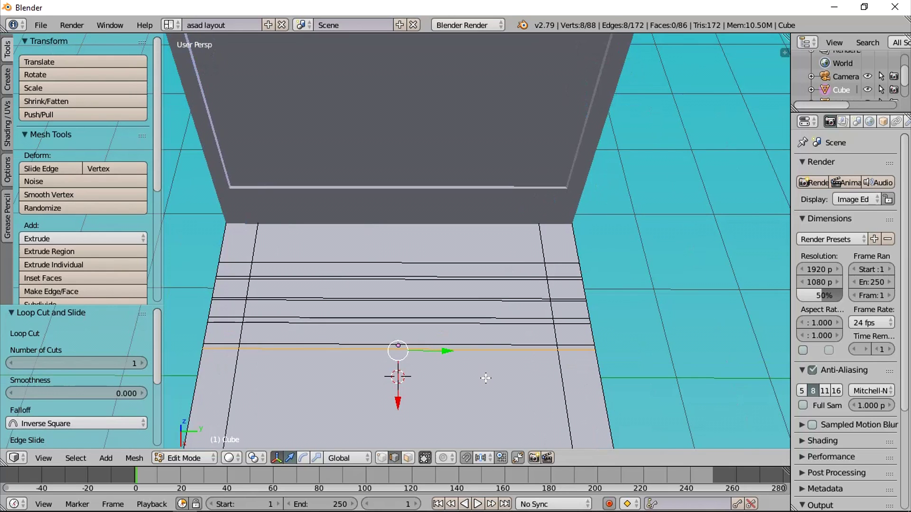
key(ctrl+r)
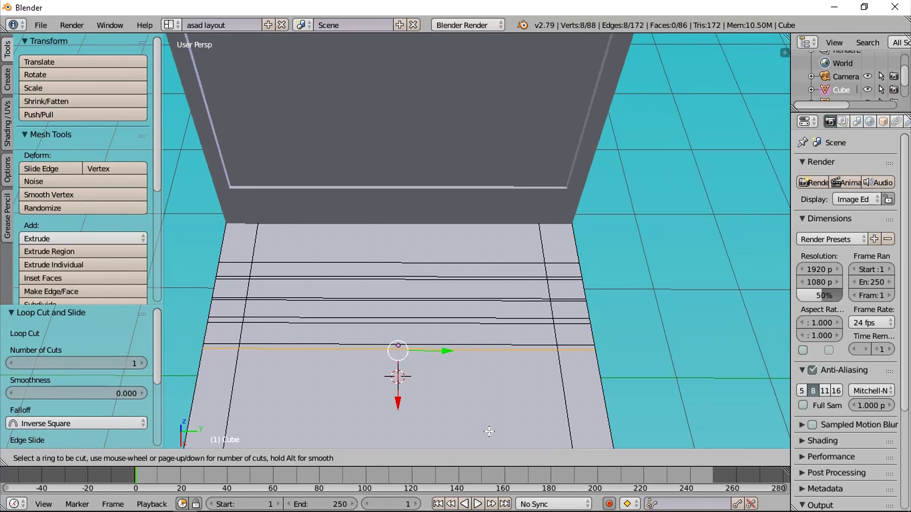
click(588, 421)
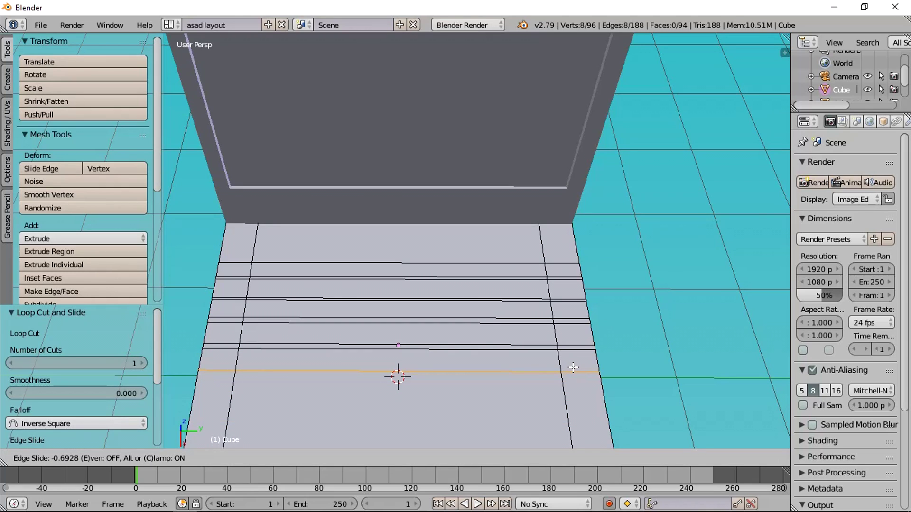
click(574, 367)
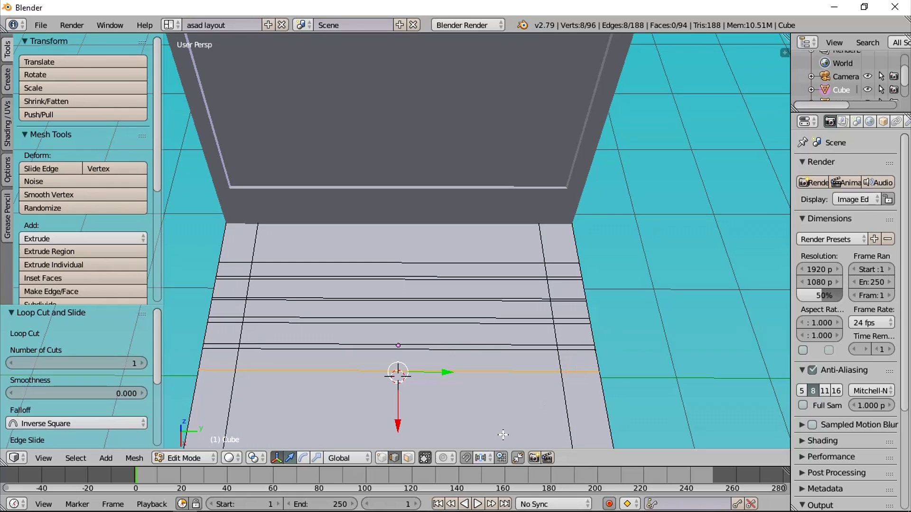
- Add a crosswise gap loop cut slid to about -0.909 in front of the fifth key row, and another farther forward for the sixth row
key(ctrl+r)
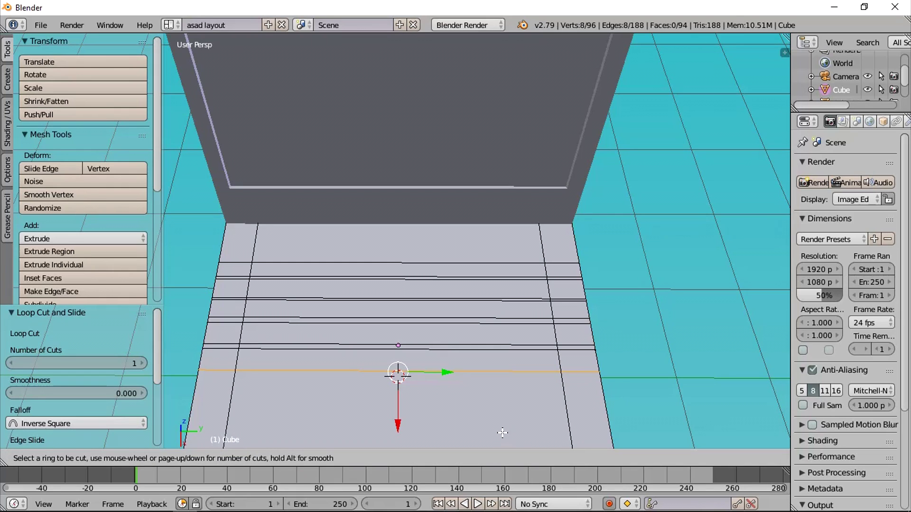
click(555, 393)
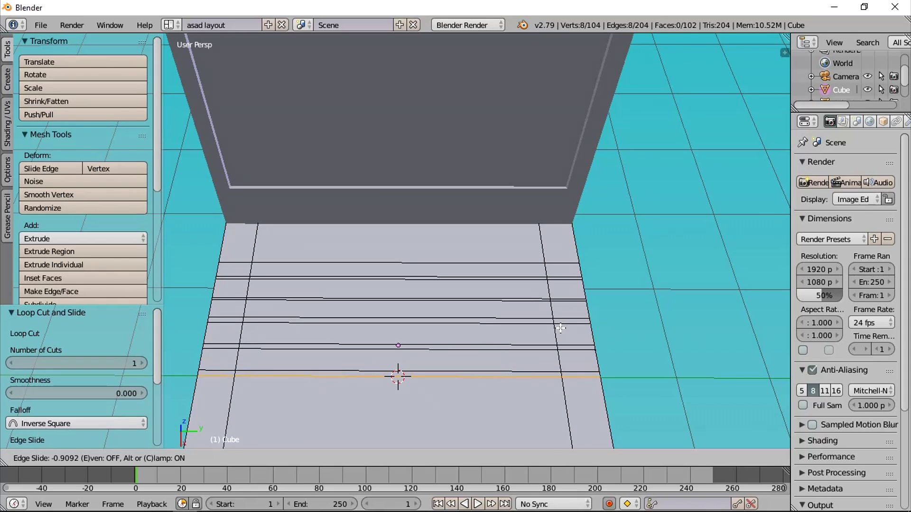
click(560, 327)
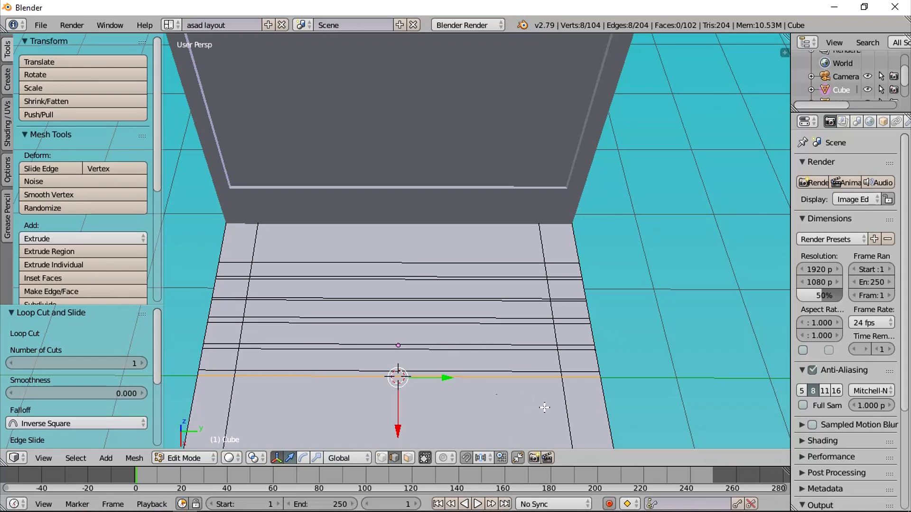
scroll(477, 407, down, 1)
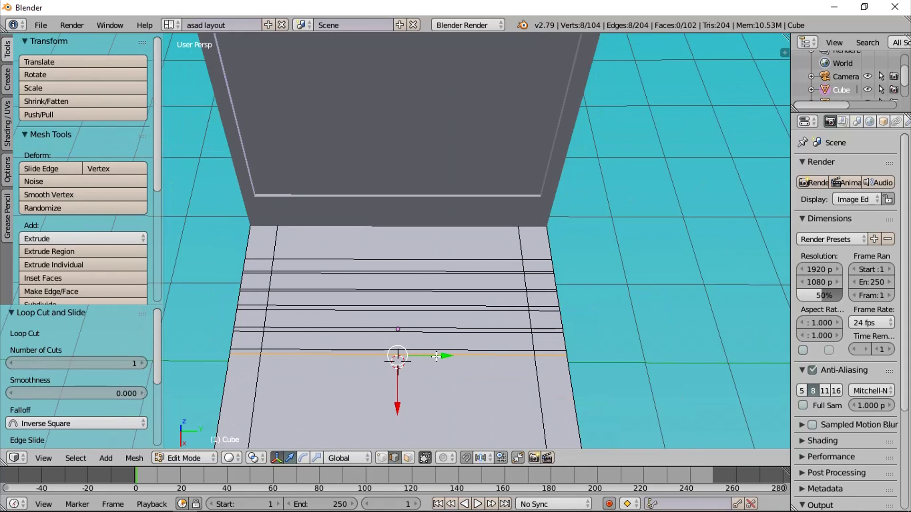
scroll(437, 413, down, 1)
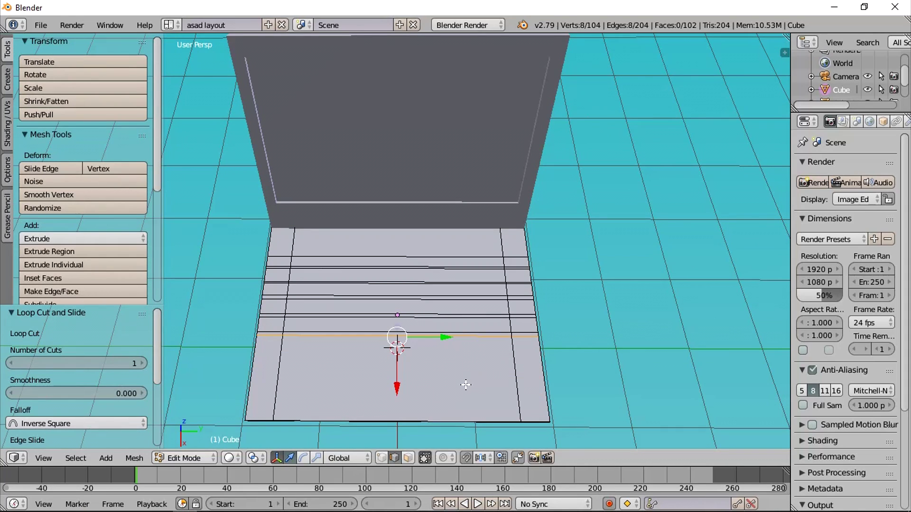
key(ctrl+r)
click(492, 359)
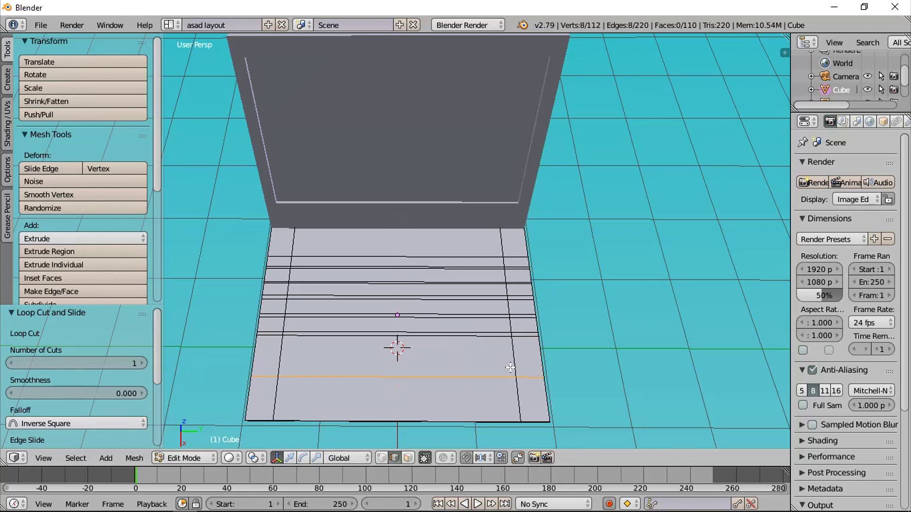
click(508, 344)
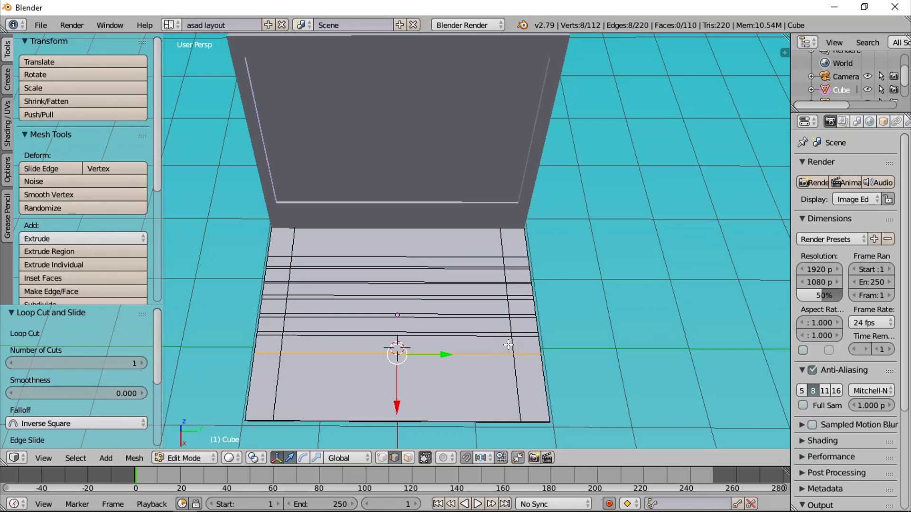
- Add a lengthwise loop cut near the base's right border for the first key column, plus a gap cut slid to about 0.949 beside it
key(ctrl+r)
click(463, 286)
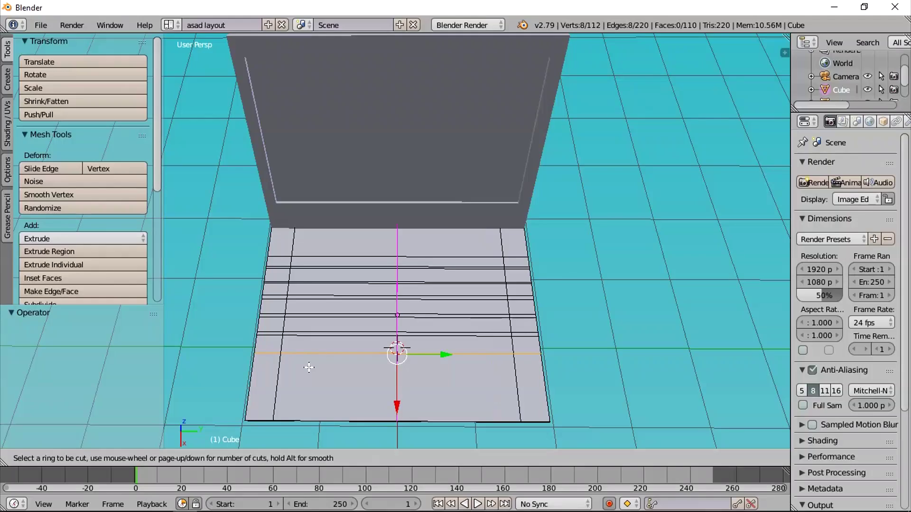
click(309, 367)
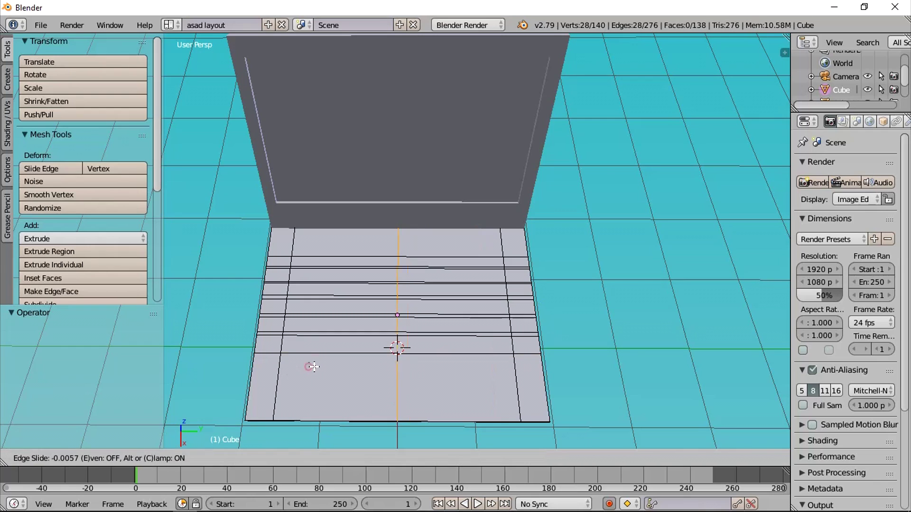
click(400, 371)
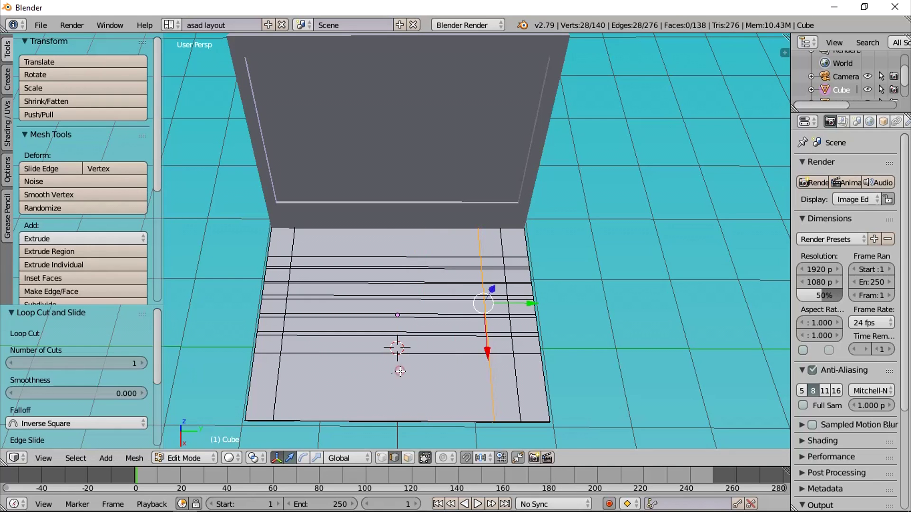
key(ctrl+r)
click(357, 365)
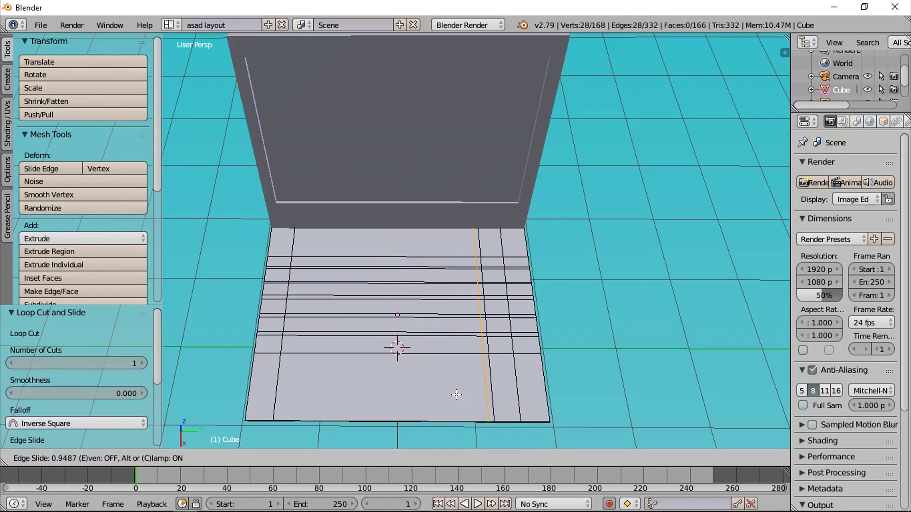
click(457, 394)
- Add a lengthwise loop cut one key width left of the first column's gap for the second key column, plus a narrow gap cut beside it
key(ctrl+r)
click(425, 374)
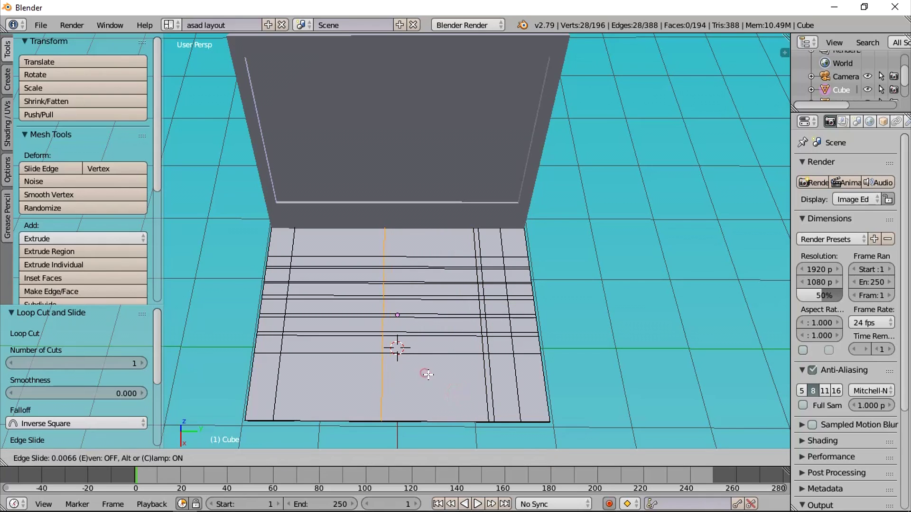
click(507, 405)
key(ctrl+r)
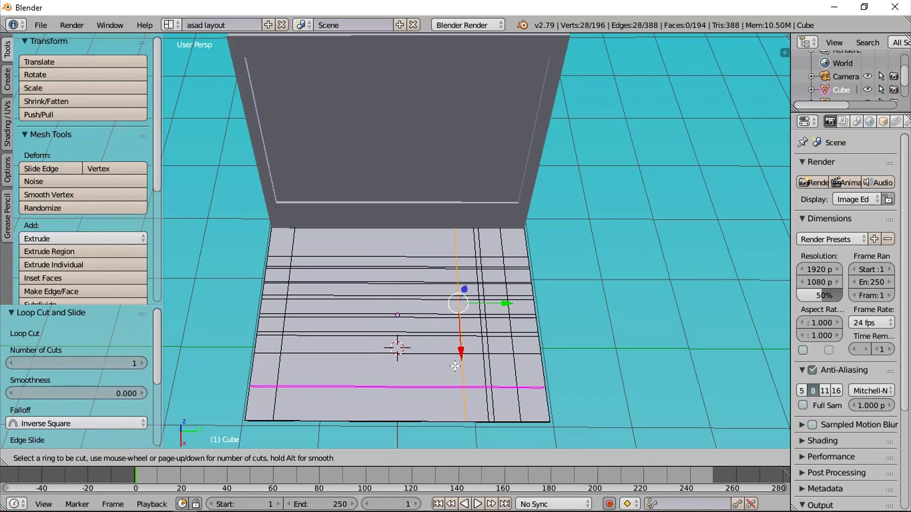
click(424, 364)
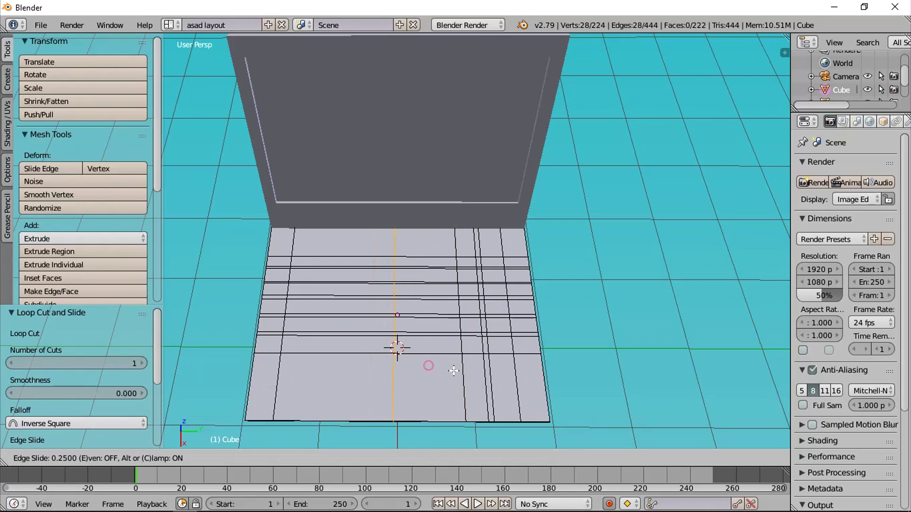
click(515, 394)
- Add a lengthwise loop cut to form the third key column from the right, with a second cut just left of it as a gap
key(ctrl+r)
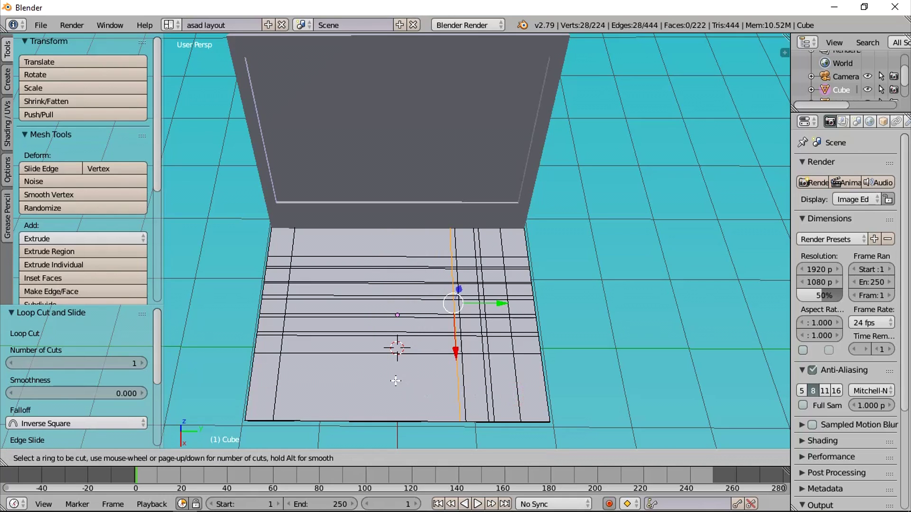
click(389, 359)
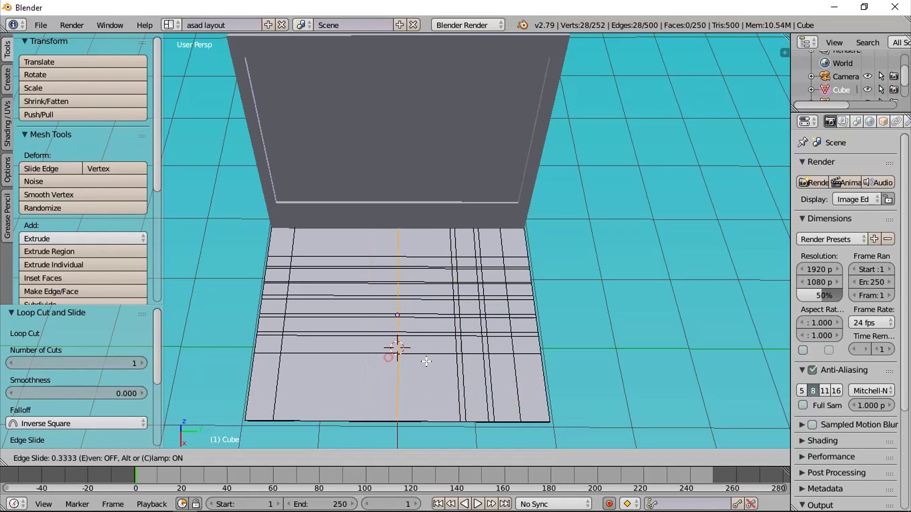
click(453, 373)
key(ctrl+r)
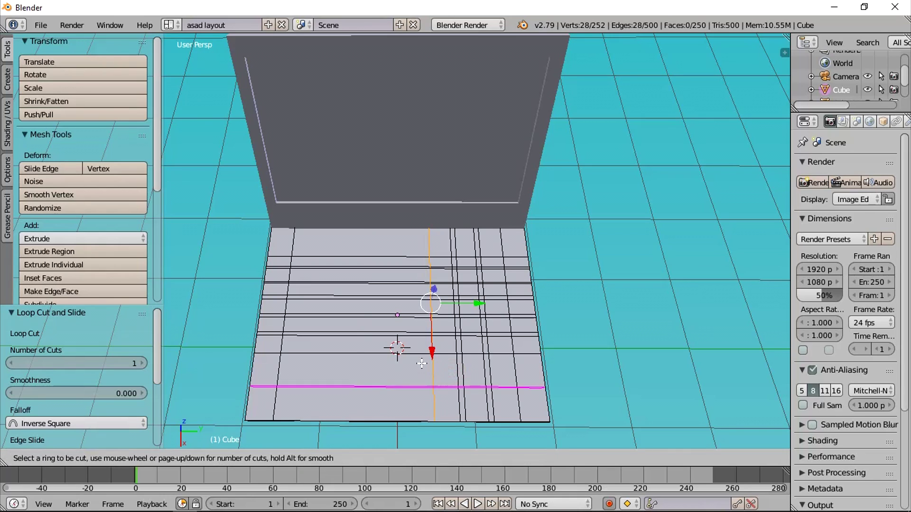
click(397, 351)
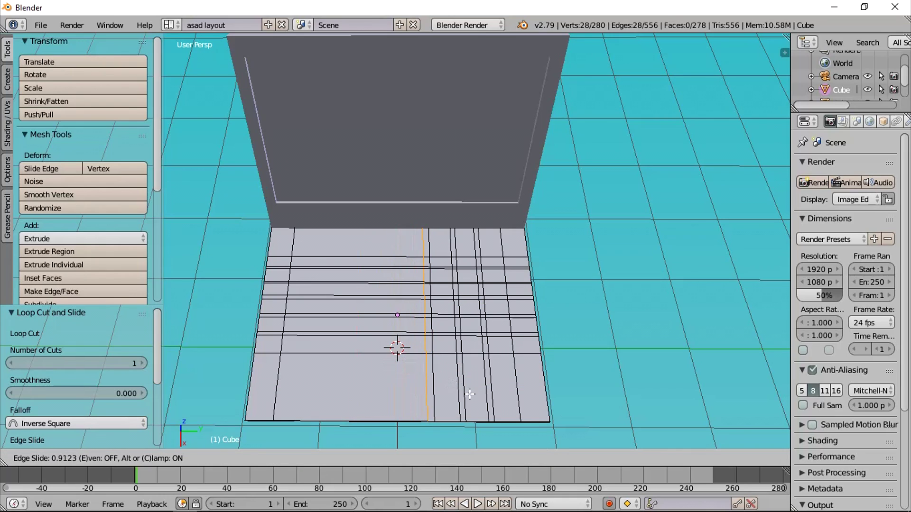
click(472, 394)
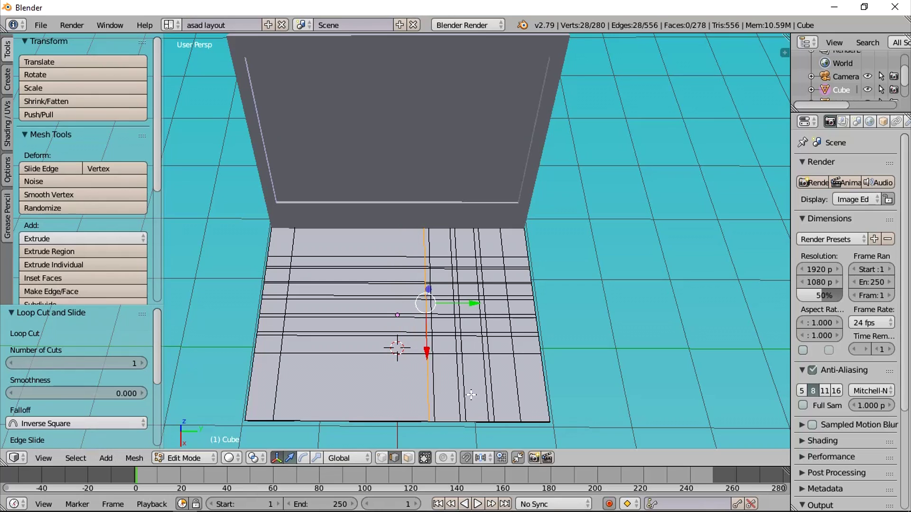
- Add a lengthwise loop cut slid to about 0.636 for the fourth key column, and a narrow gap cut just left of it
key(ctrl+r)
click(395, 366)
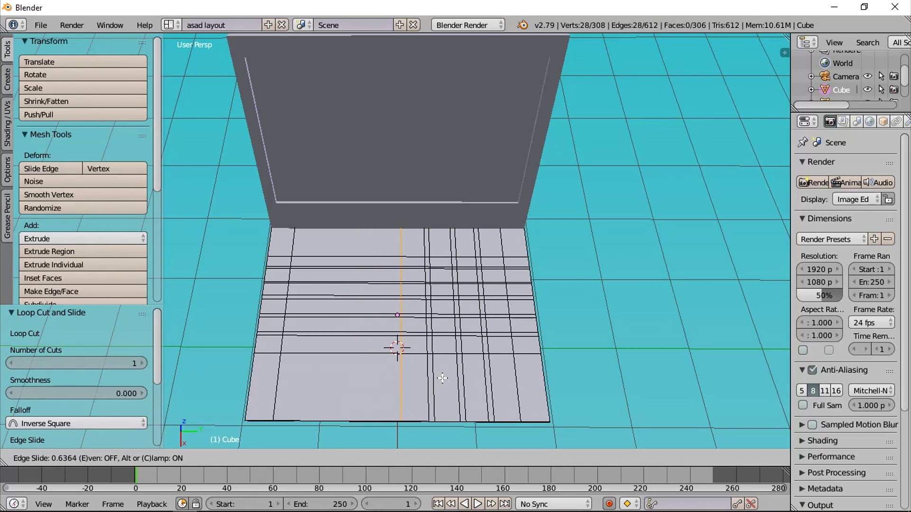
click(442, 379)
key(ctrl+r)
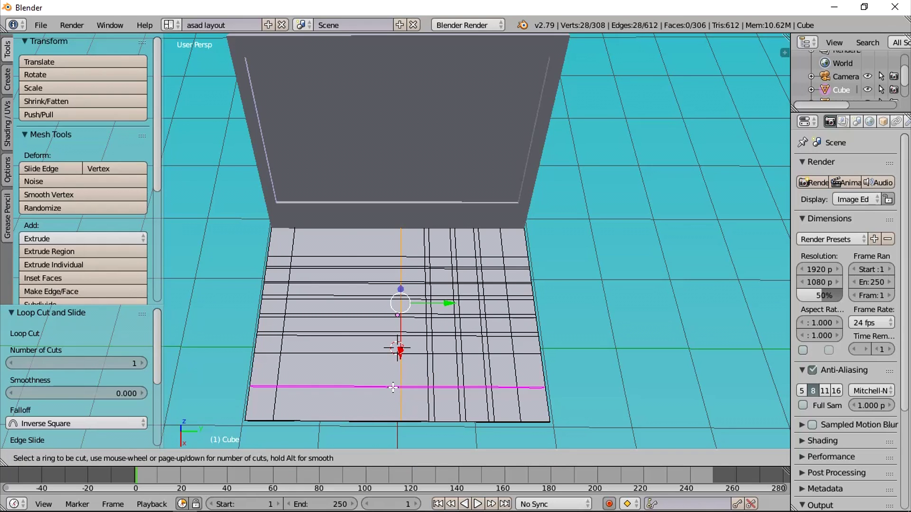
click(375, 371)
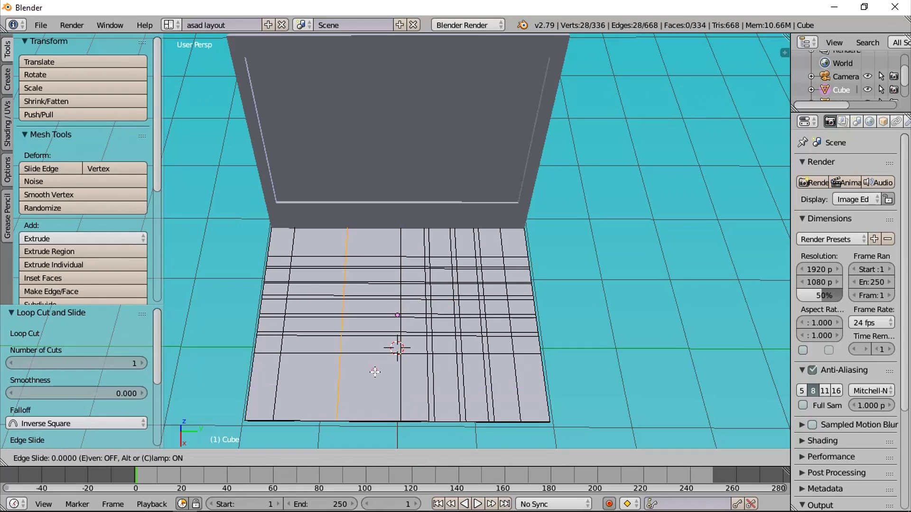
click(429, 393)
- Add a lengthwise loop cut left of the base's centre for the fifth key column, and a narrow gap cut right beside it
key(ctrl+r)
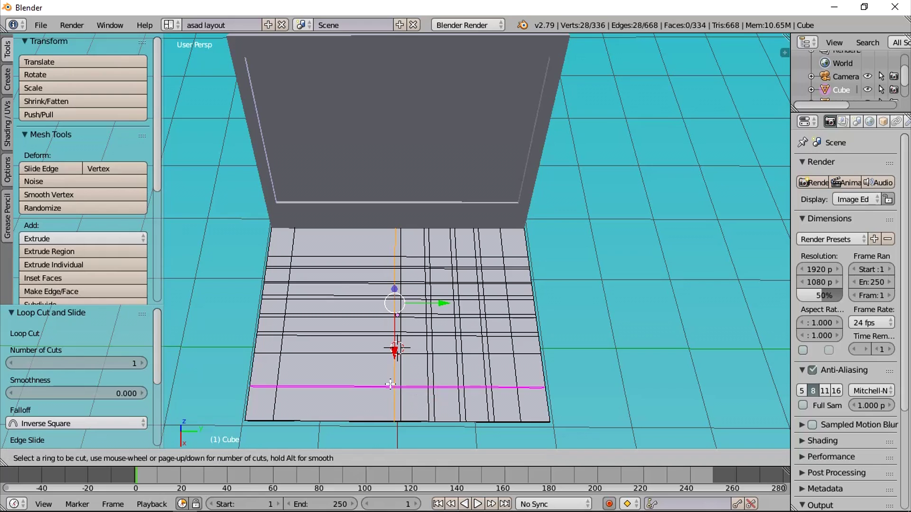
click(365, 368)
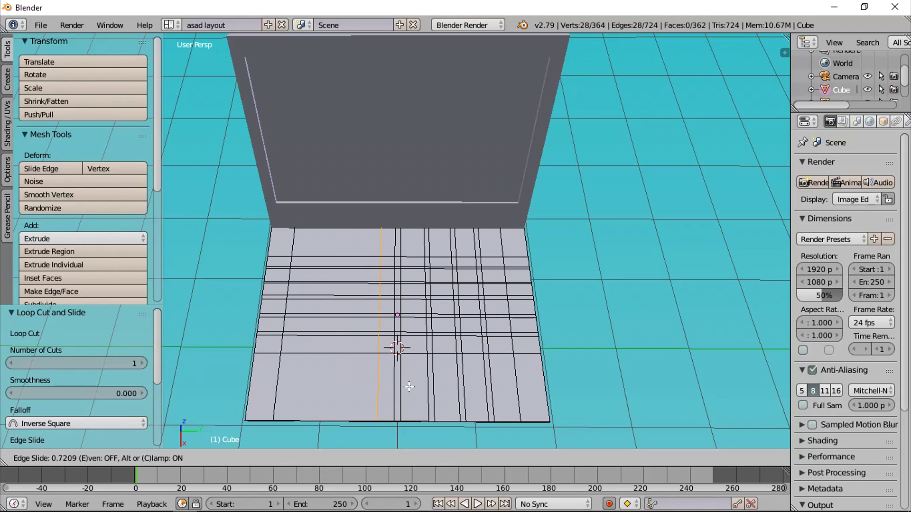
click(395, 380)
key(ctrl+r)
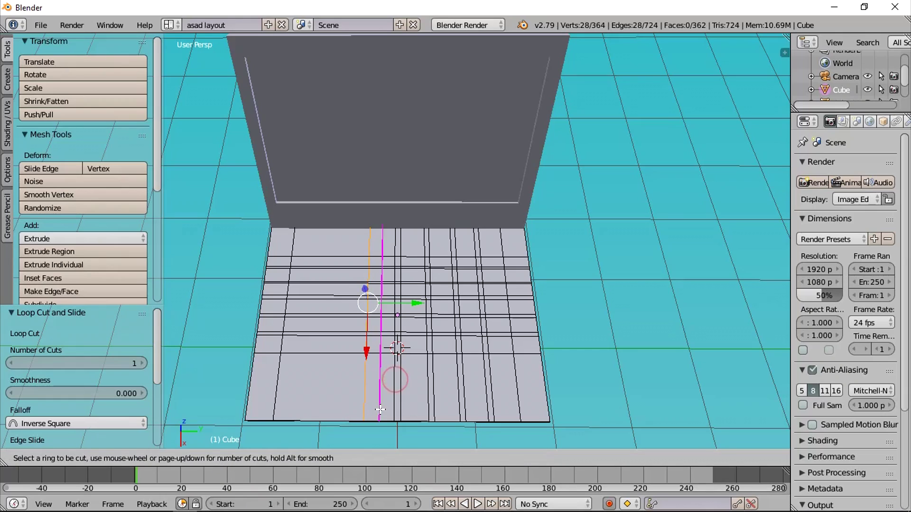
click(334, 398)
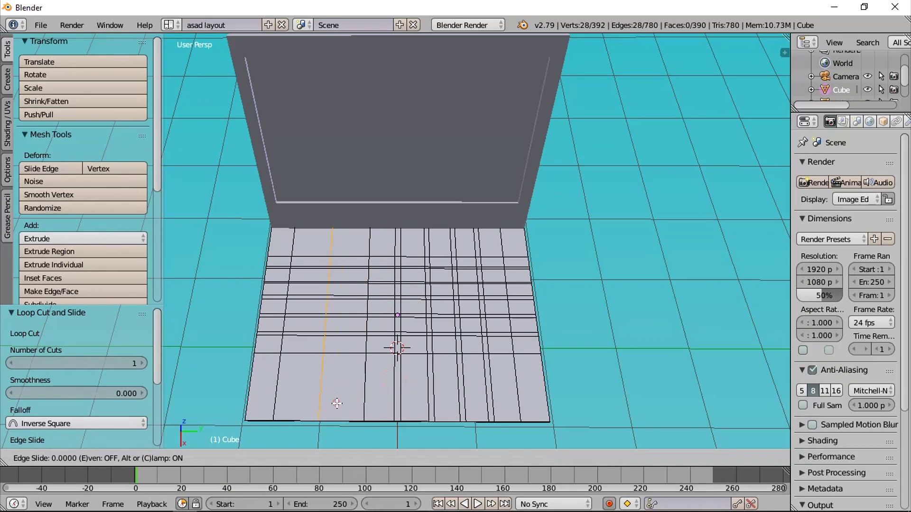
click(379, 422)
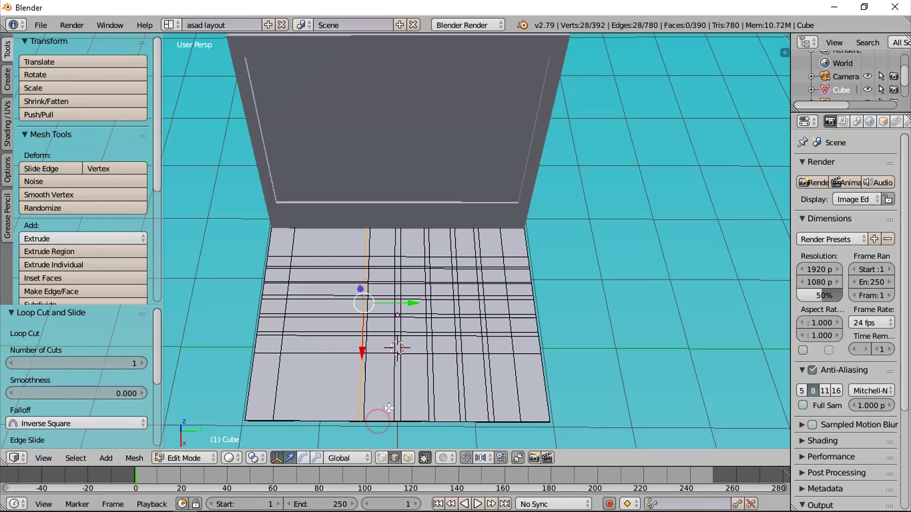
- Add a lengthwise loop cut one key width left of the fifth column's gap for the sixth key column, plus a narrow gap cut beside it
key(ctrl+r)
click(342, 364)
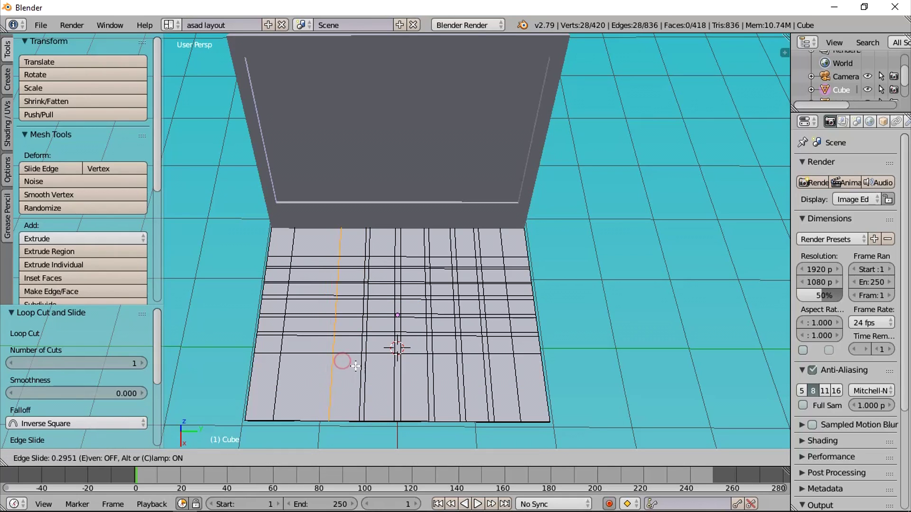
click(359, 361)
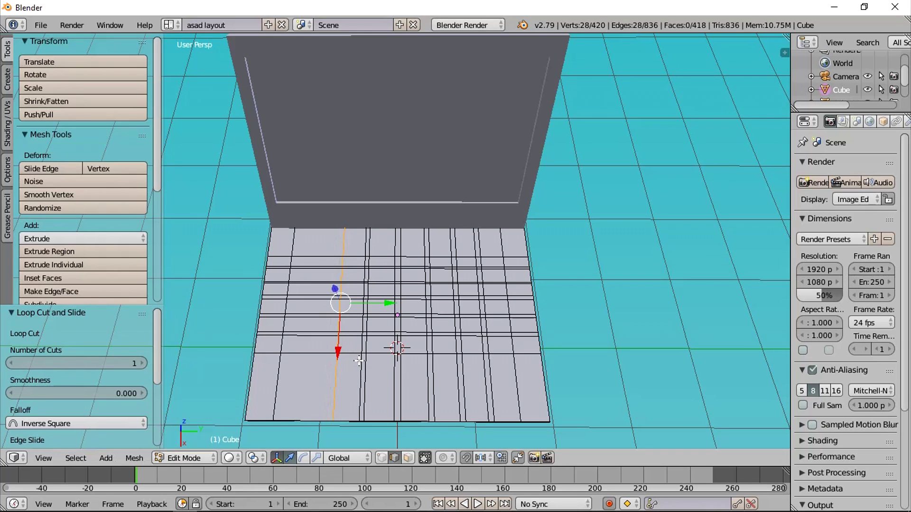
key(ctrl+r)
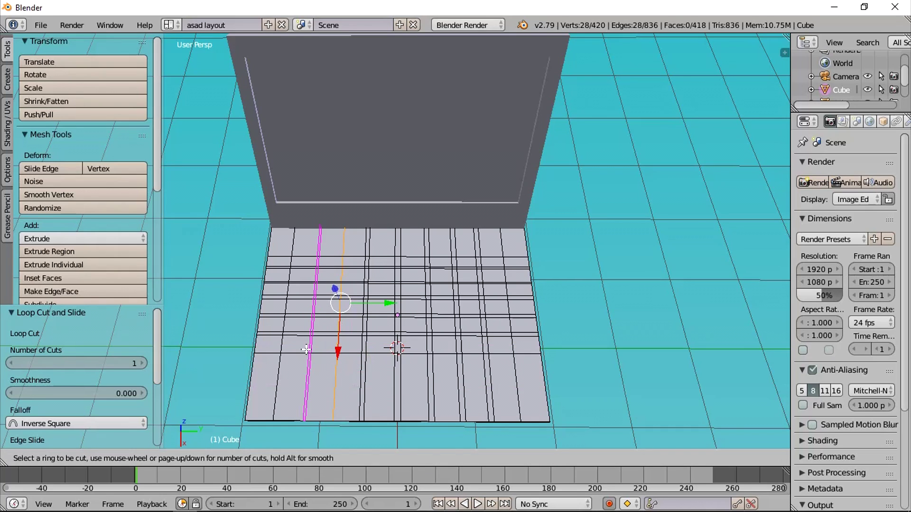
click(313, 359)
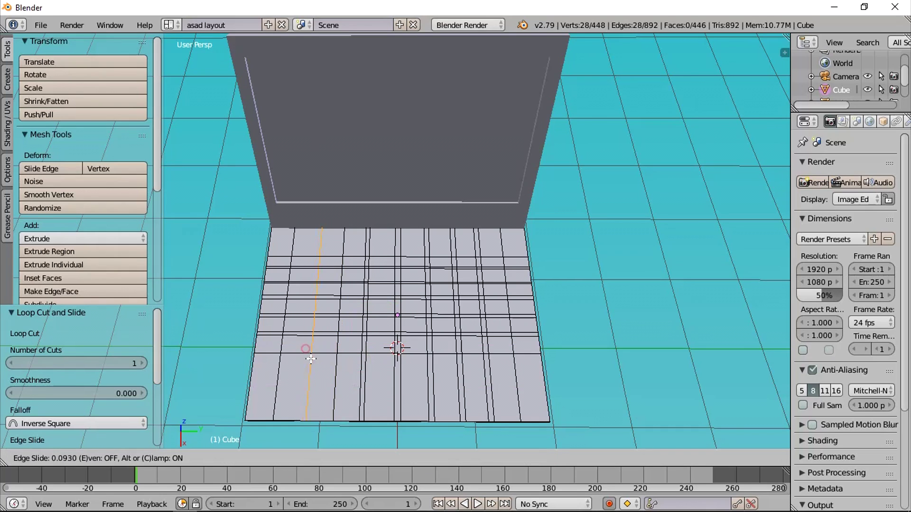
click(328, 377)
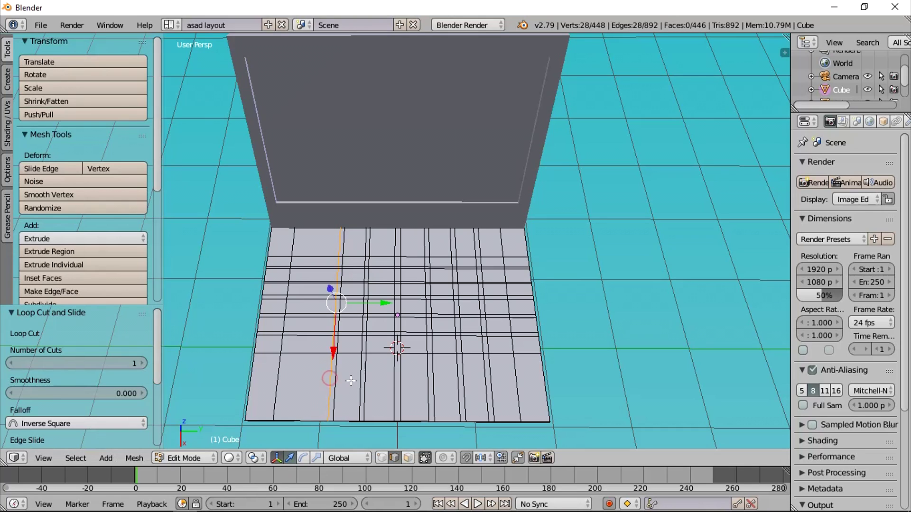
- Add a lengthwise loop cut for the seventh key column from the right, with a second cut just left of it as a gap
key(ctrl+r)
click(303, 369)
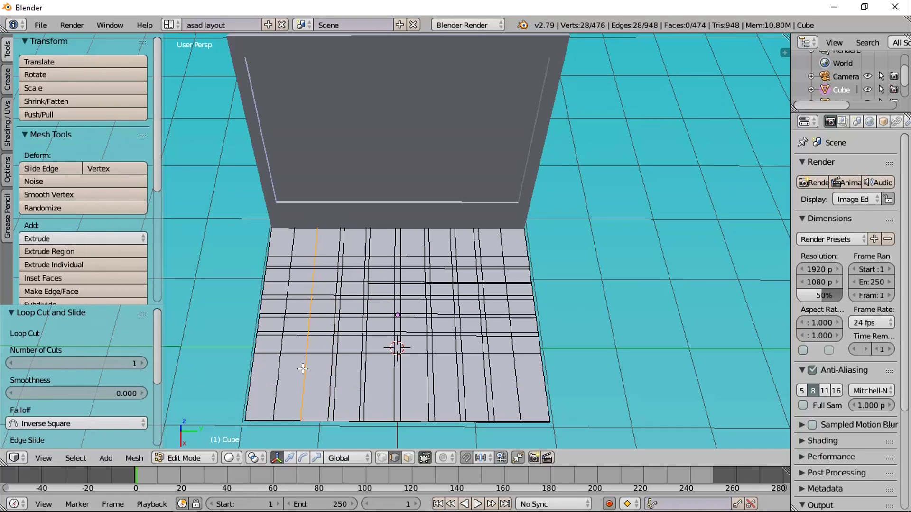
click(303, 370)
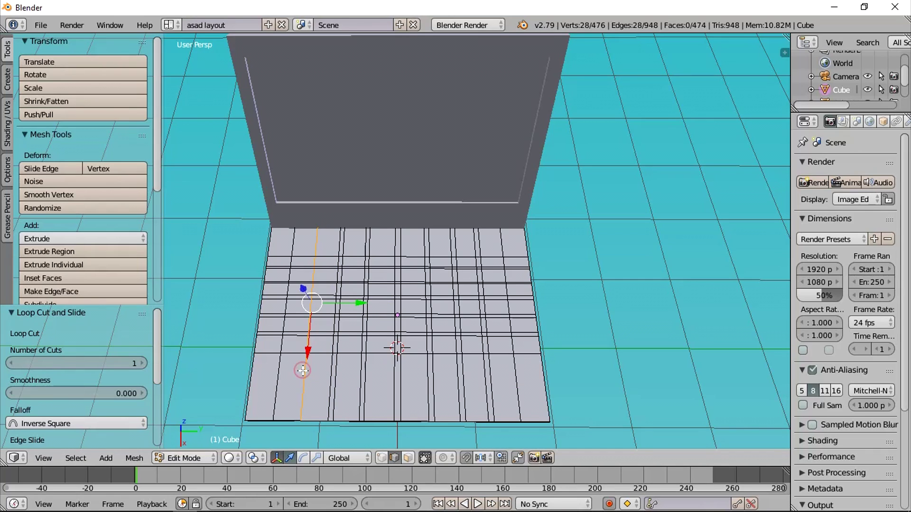
key(ctrl+r)
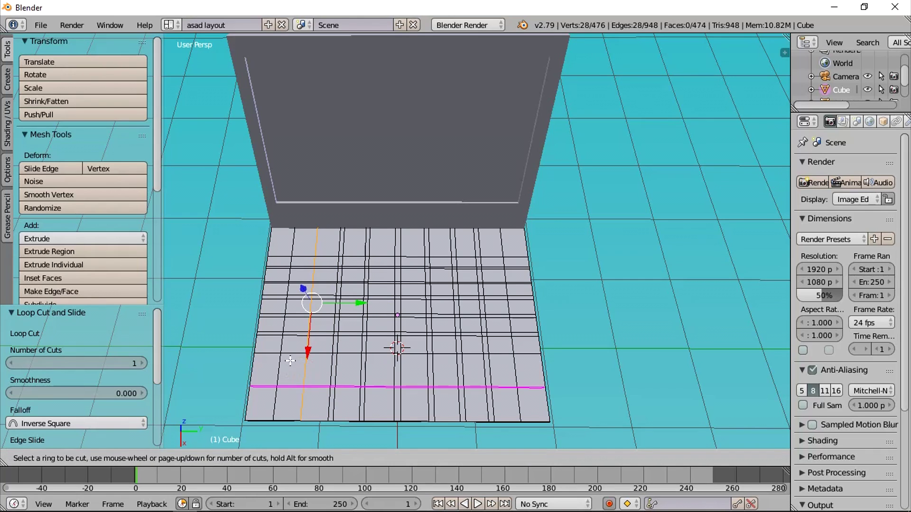
click(304, 338)
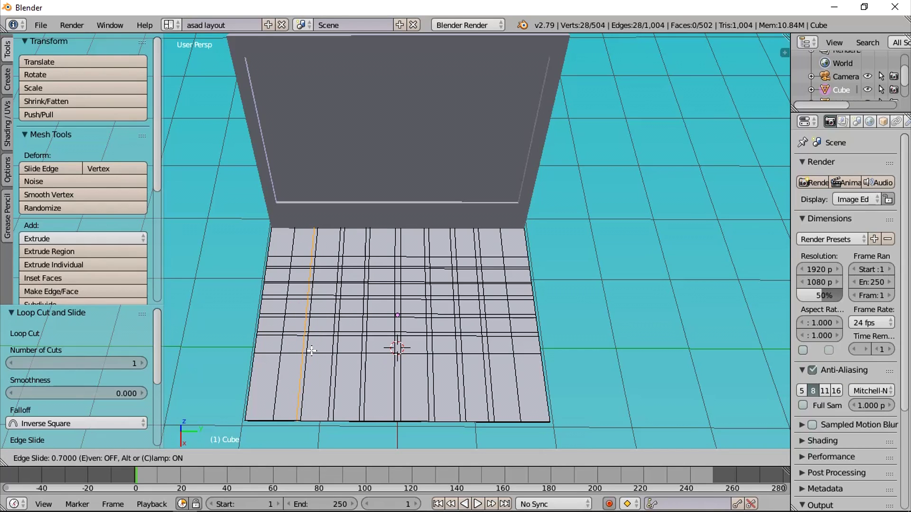
click(311, 351)
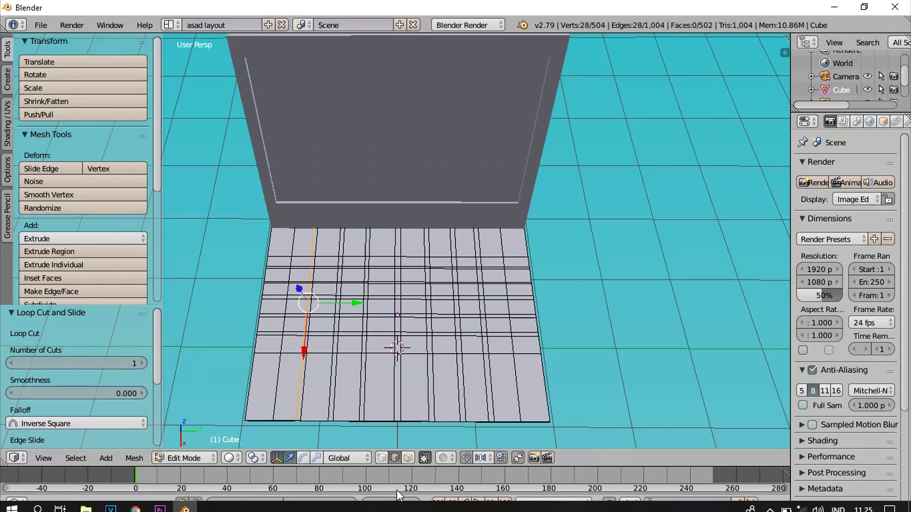
- In face selection mode, select the eight key faces of the row nearest the screen, plus one key face in the second row
click(407, 457)
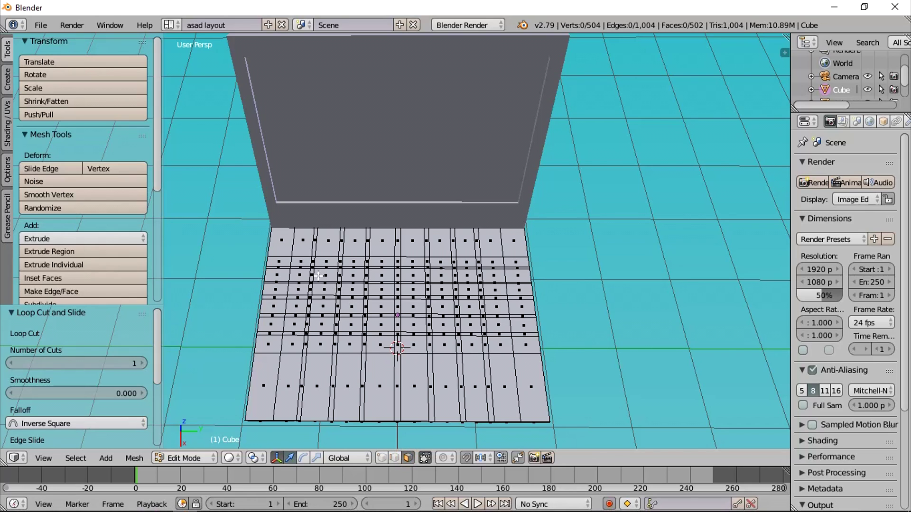
click(300, 260)
shift+click(327, 261)
shift+click(352, 263)
shift+click(382, 274)
shift+click(384, 262)
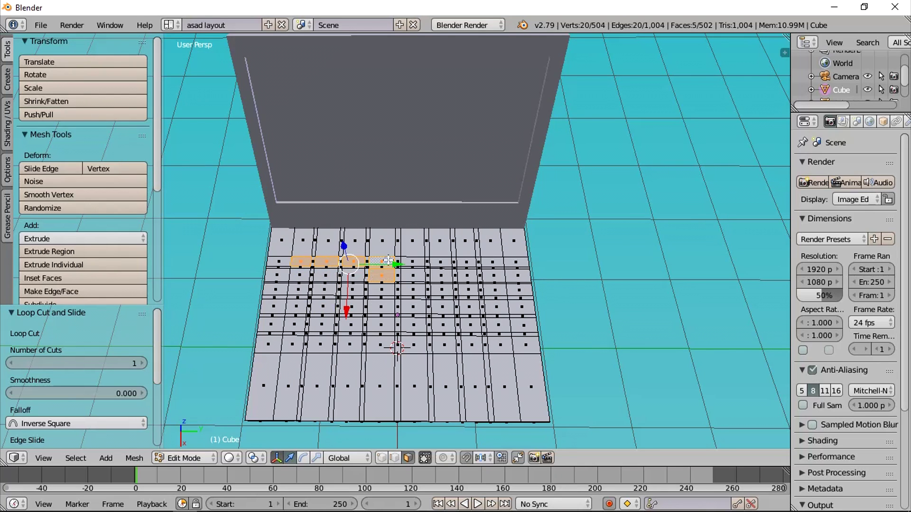
scroll(435, 322, up, 5)
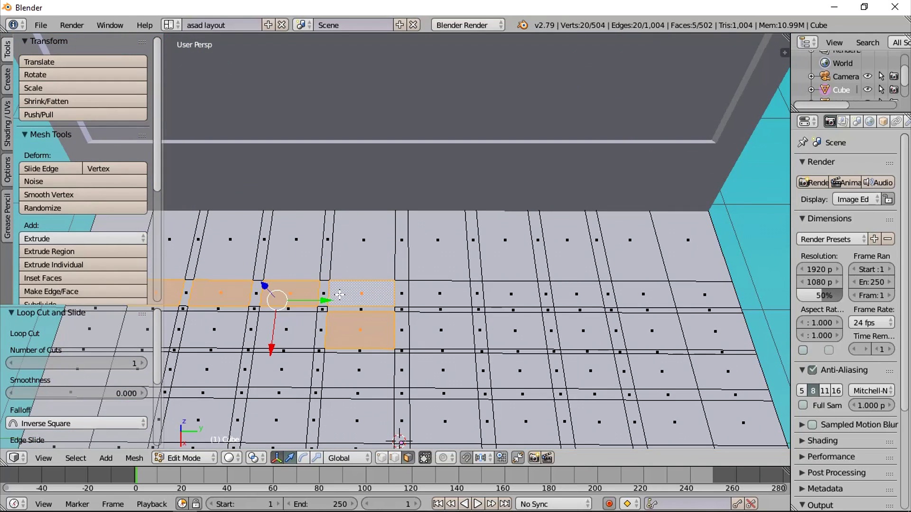
ctrl+right_click(355, 308)
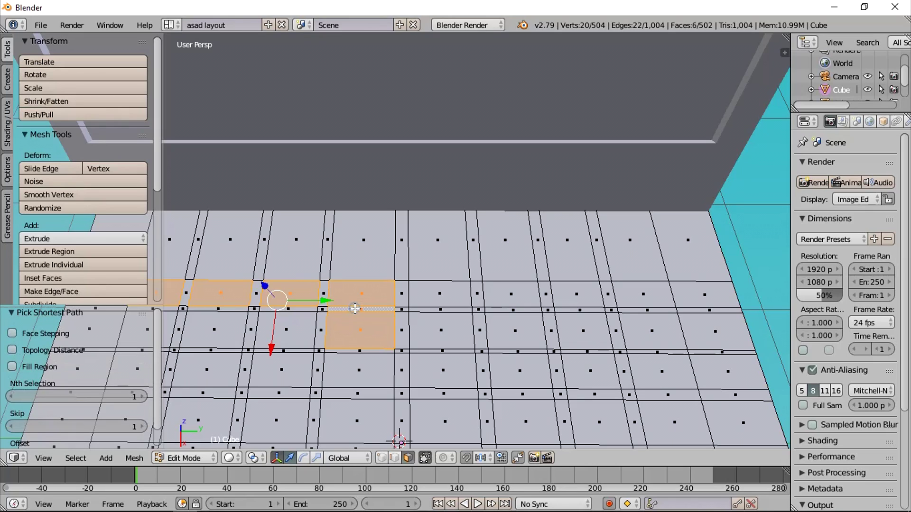
shift+right_click(421, 295)
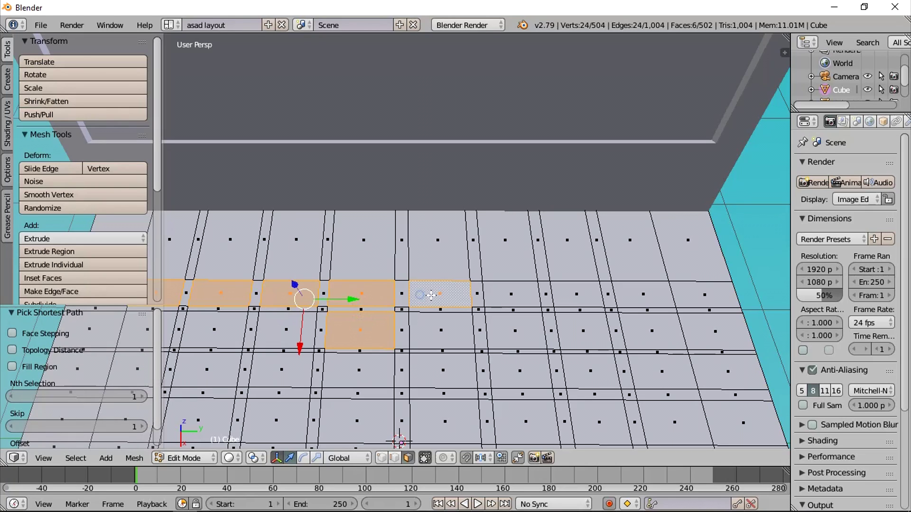
shift+right_click(504, 296)
shift+right_click(560, 295)
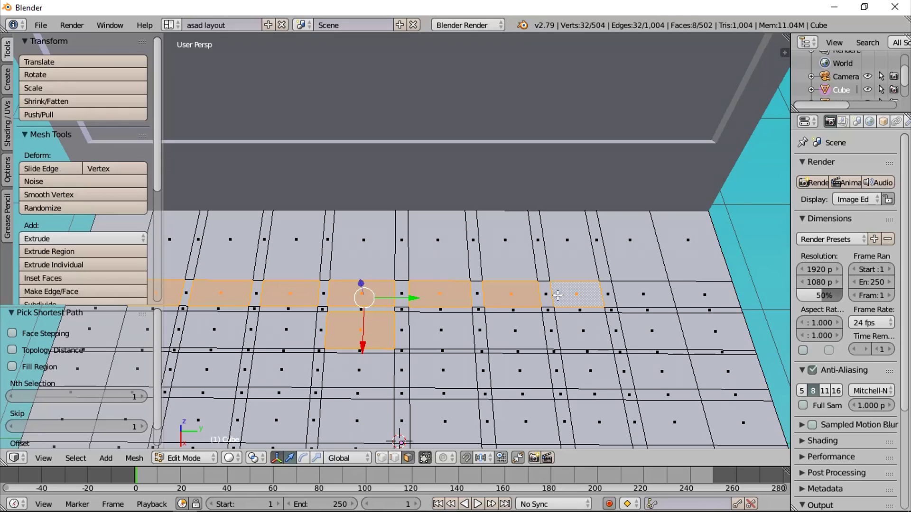
shift+right_click(628, 299)
- Add the remaining key faces of the second row and three middle key faces of the third row to the selection
shift+right_click(652, 333)
shift+right_click(576, 338)
shift+right_click(520, 338)
shift+right_click(427, 338)
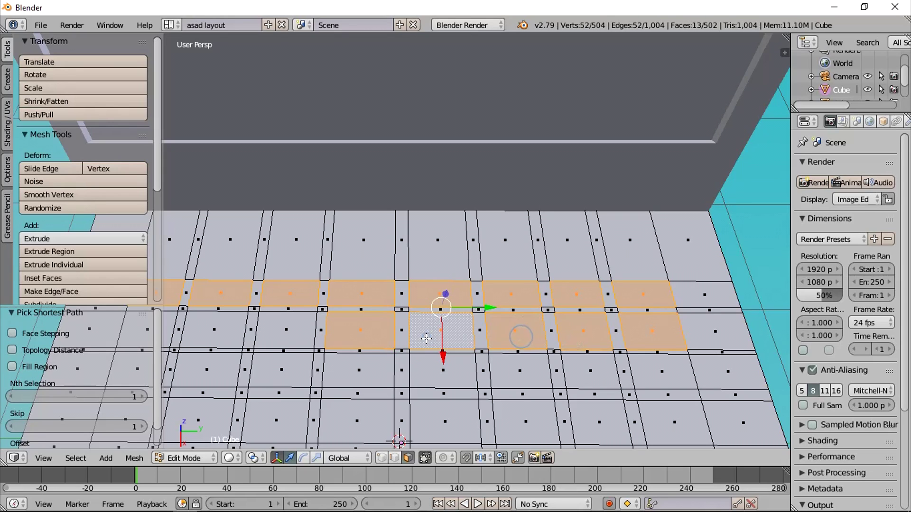
shift+right_click(439, 377)
shift+right_click(305, 335)
shift+right_click(284, 375)
shift+right_click(372, 374)
shift+right_click(233, 342)
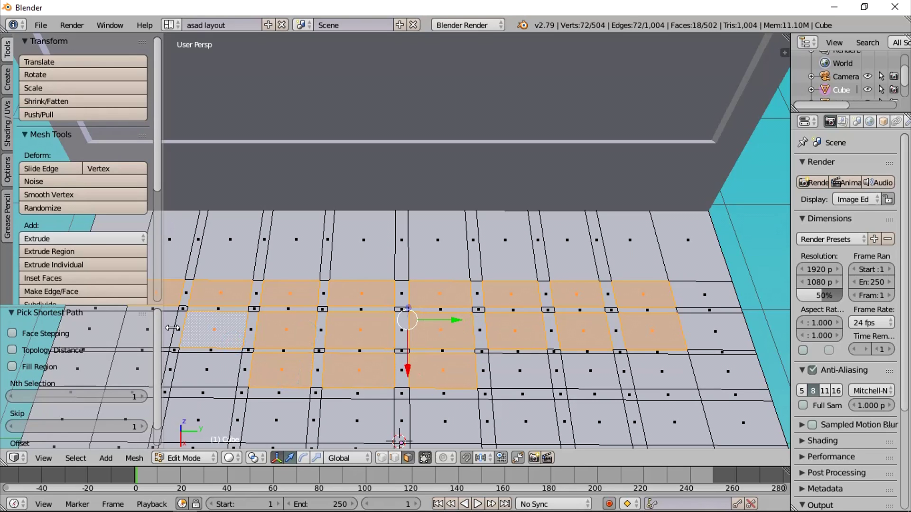
scroll(250, 345, down, 1)
shift+right_click(175, 314)
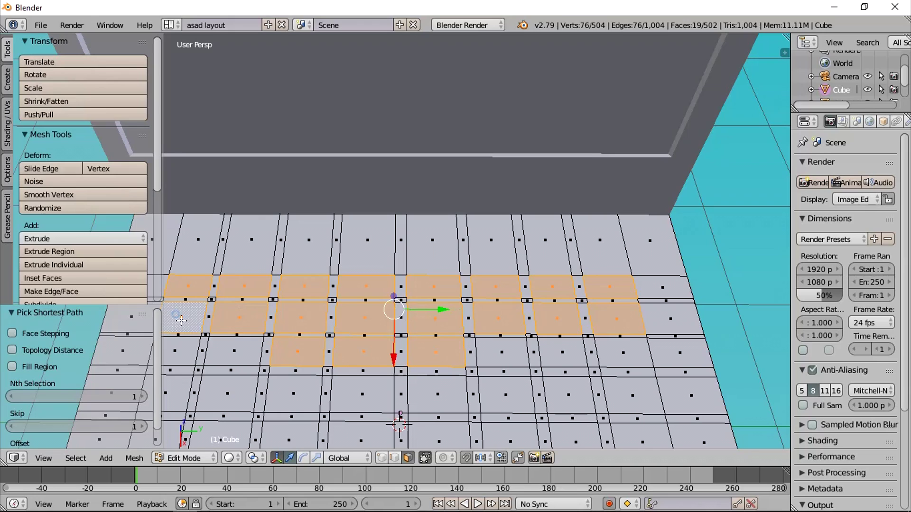
- Add the remaining outer key faces of the third row to the selection
shift+right_click(192, 349)
shift+right_click(234, 353)
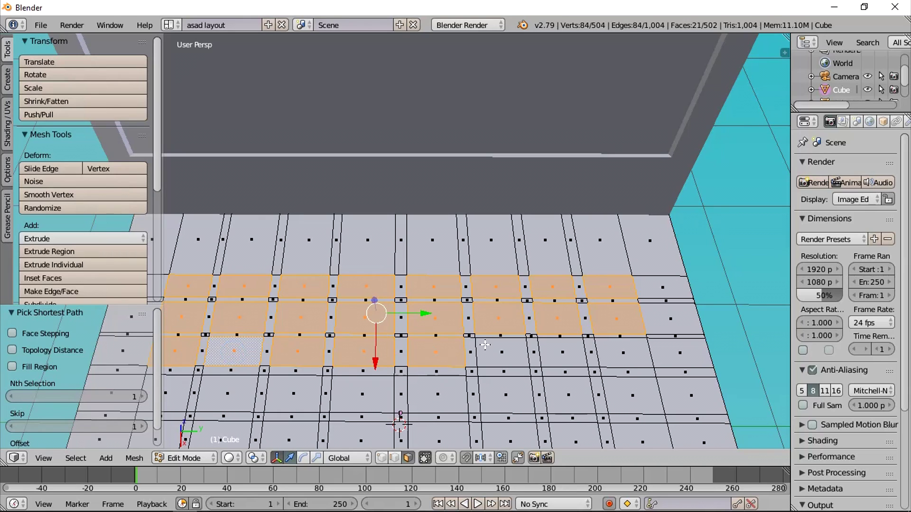
shift+right_click(498, 351)
shift+right_click(547, 352)
shift+right_click(623, 353)
- Add all eight key faces of the fourth row to the selection, leaving out the narrow gaps
shift+right_click(630, 397)
shift+right_click(568, 409)
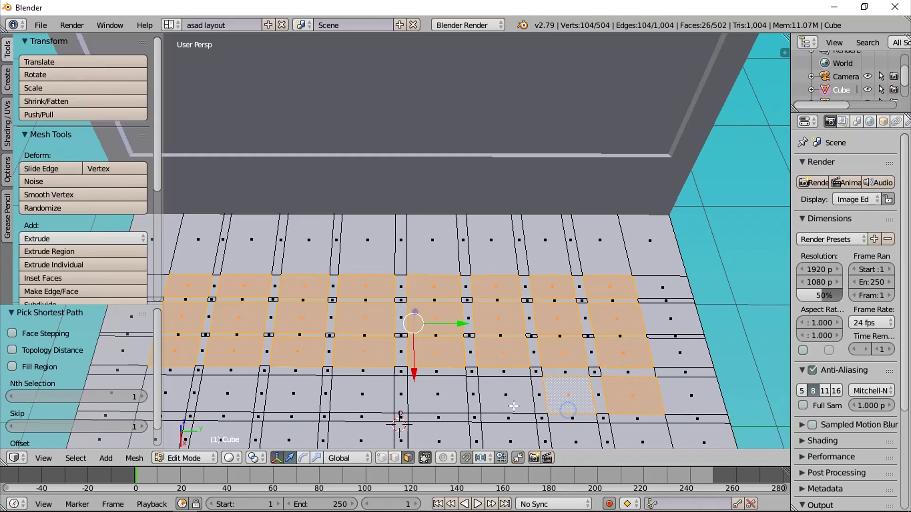
shift+right_click(512, 404)
shift+right_click(439, 398)
shift+right_click(370, 401)
shift+right_click(292, 401)
shift+right_click(228, 394)
shift+right_click(178, 393)
- Add the key faces of the fifth row to the selection across all eight columns
scroll(190, 394, down, 1)
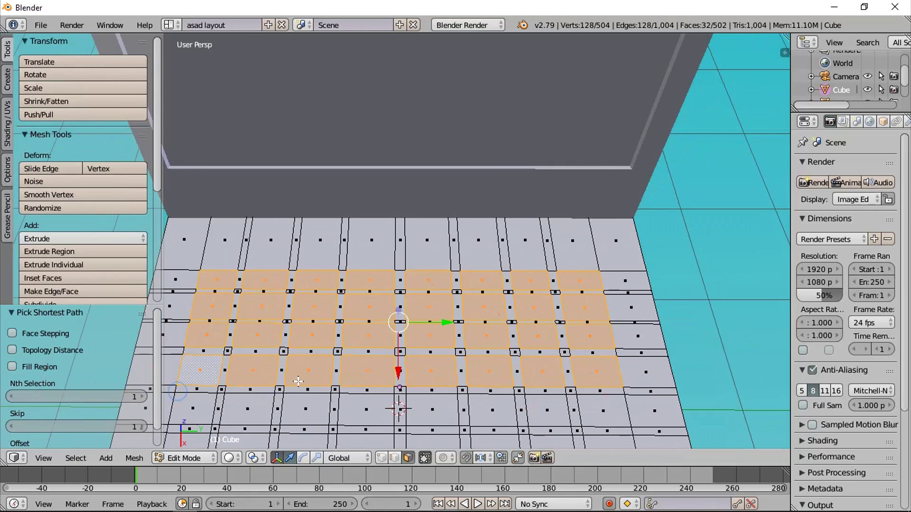
scroll(299, 381, down, 1)
shift+right_click(233, 387)
shift+right_click(267, 386)
shift+right_click(328, 382)
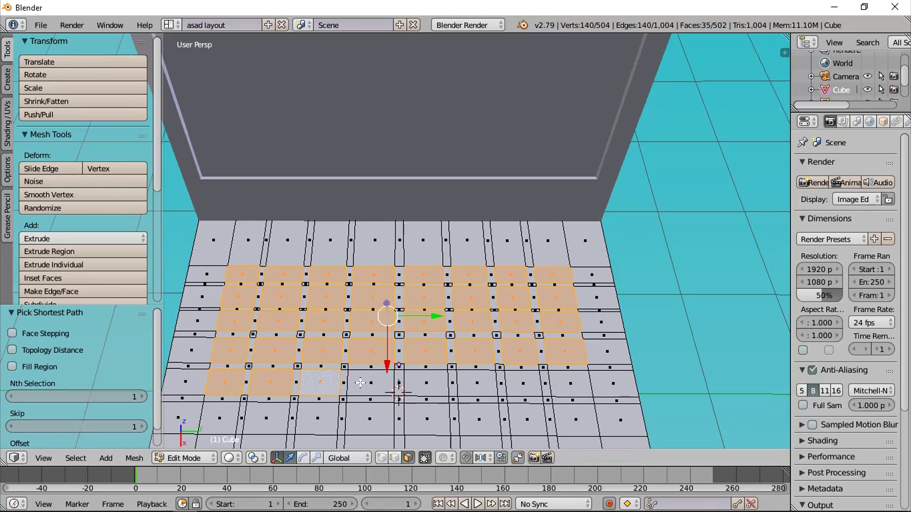
shift+right_click(343, 387)
shift+right_click(364, 388)
shift+right_click(401, 386)
shift+right_click(425, 384)
shift+right_click(489, 381)
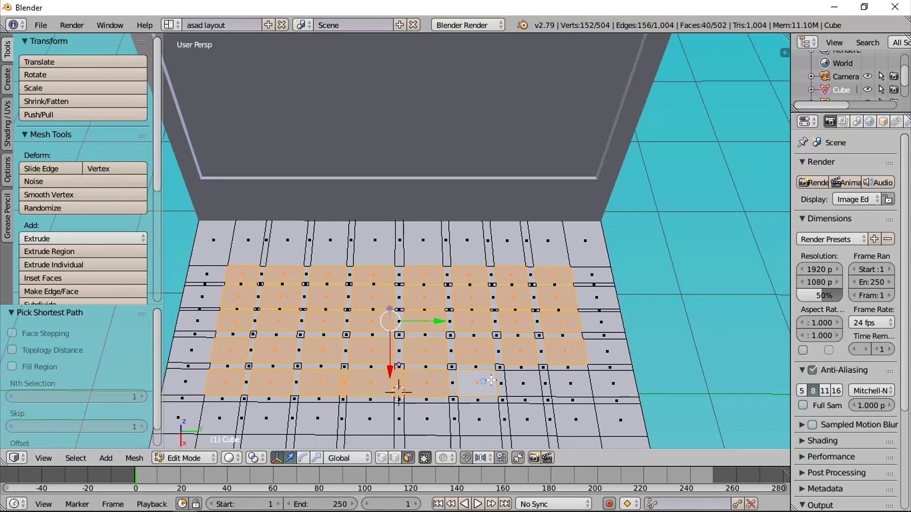
shift+right_click(522, 384)
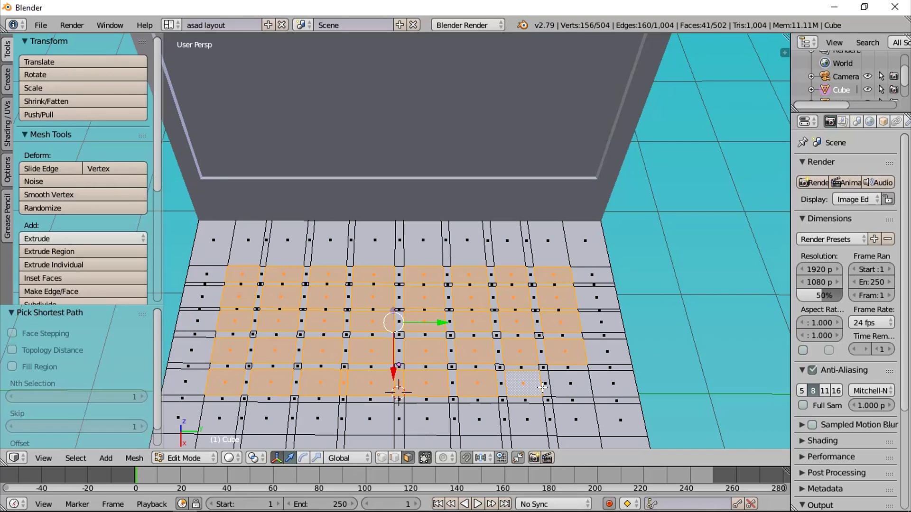
shift+right_click(565, 384)
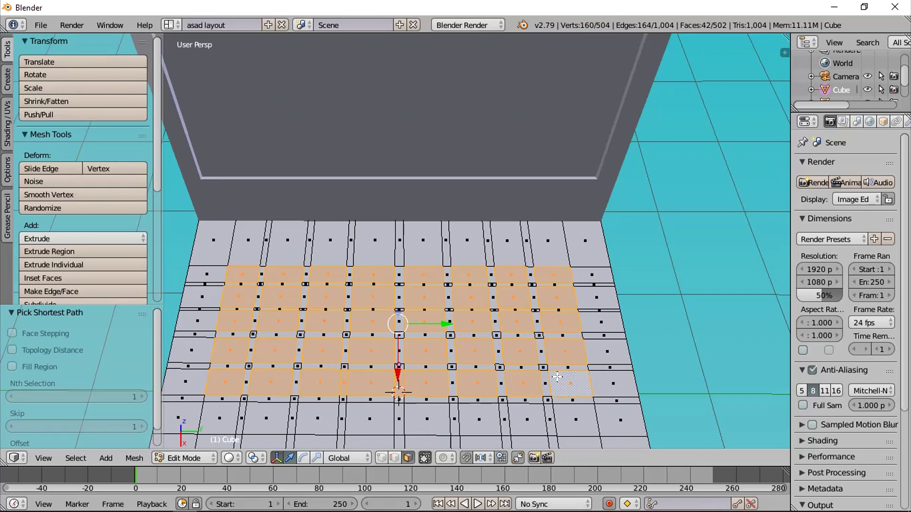
- Try to extrude the selected key faces and undo the extrusion
middle_drag(557, 376, 471, 270)
scroll(472, 285, up, 1)
scroll(471, 285, down, 1)
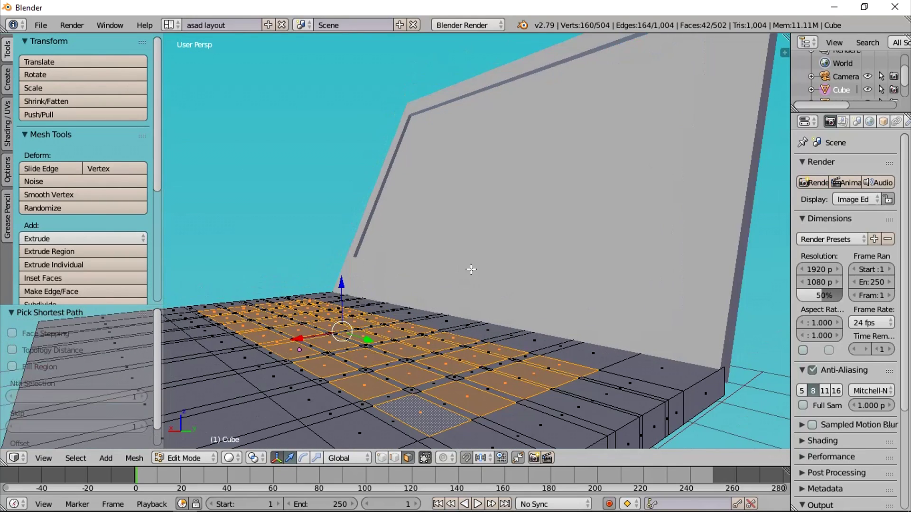
key(e)
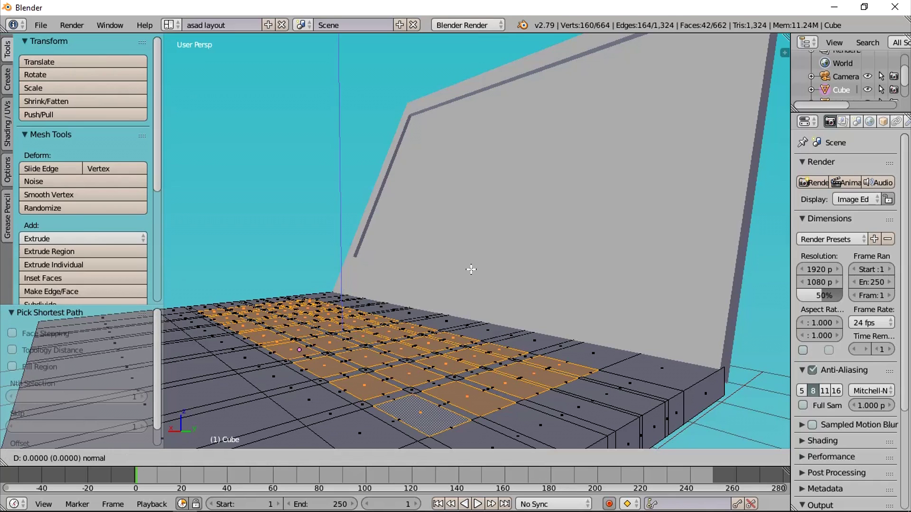
click(471, 270)
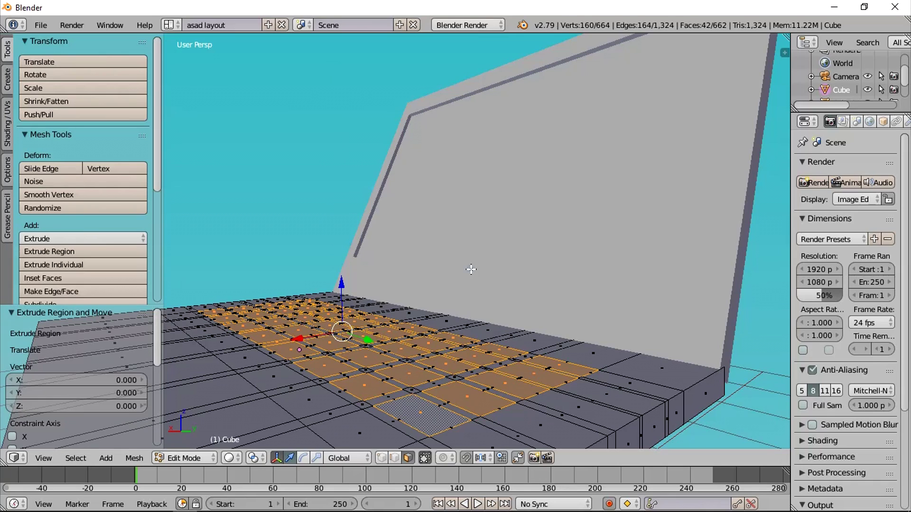
key(ctrl+z)
- Correct the fifth-row selection by toggling the narrow gap faces between its keys
middle_drag(445, 320, 513, 373)
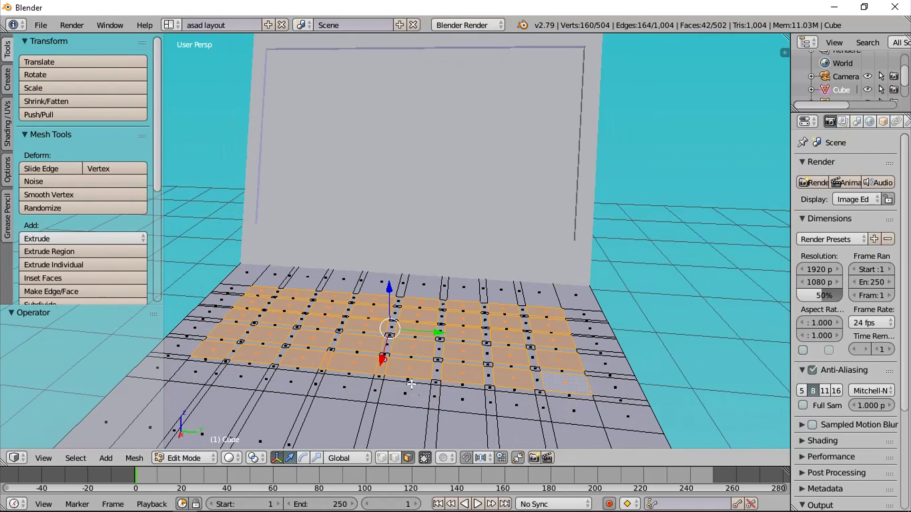
ctrl+click(382, 374)
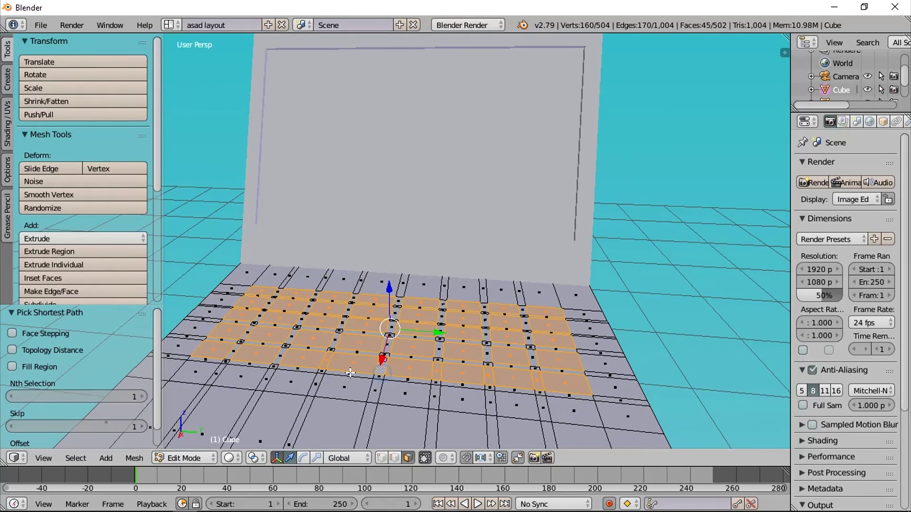
ctrl+click(327, 365)
shift+click(352, 363)
shift+click(409, 368)
shift+click(469, 374)
shift+click(512, 378)
- Add the key faces of the sixth row, the one farthest from the screen, to the selection across all eight columns
shift+click(194, 376)
shift+click(240, 378)
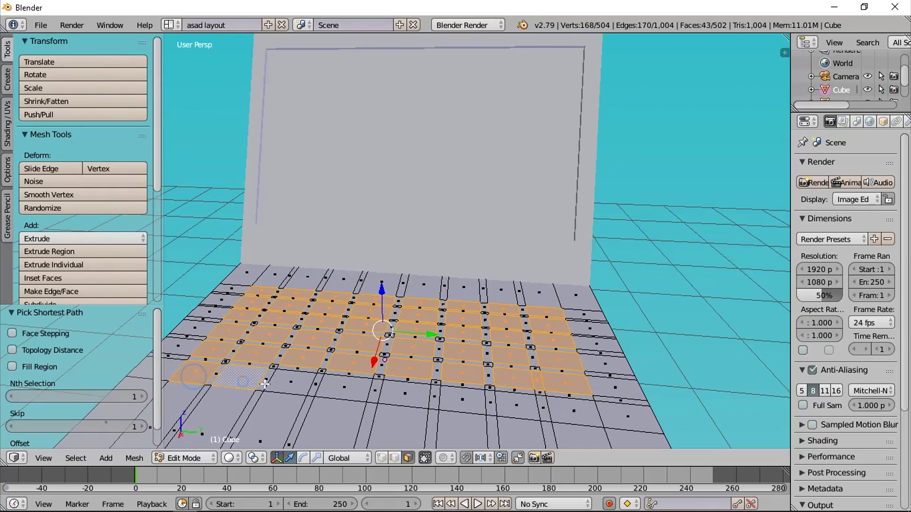
shift+click(292, 383)
shift+click(319, 386)
shift+click(358, 391)
shift+click(378, 390)
shift+click(405, 395)
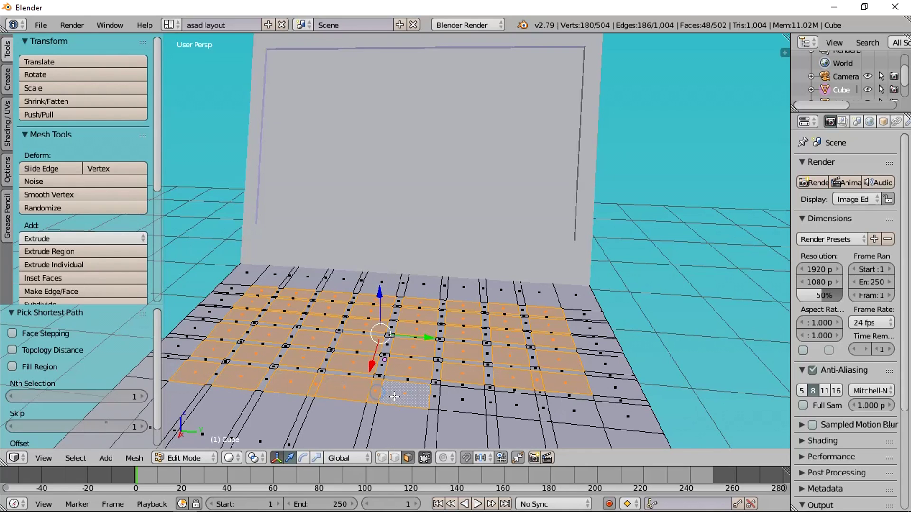
shift+click(434, 398)
shift+right_click(463, 404)
shift+right_click(435, 400)
shift+right_click(517, 406)
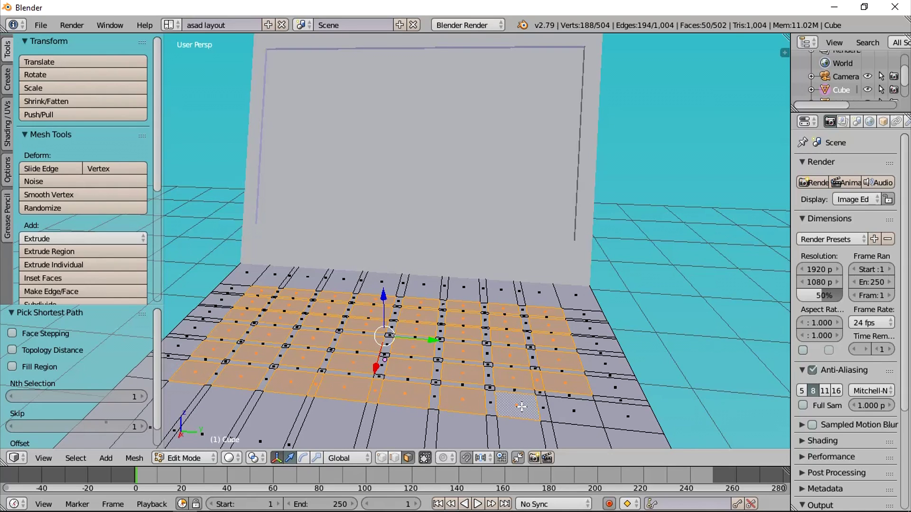
shift+right_click(559, 411)
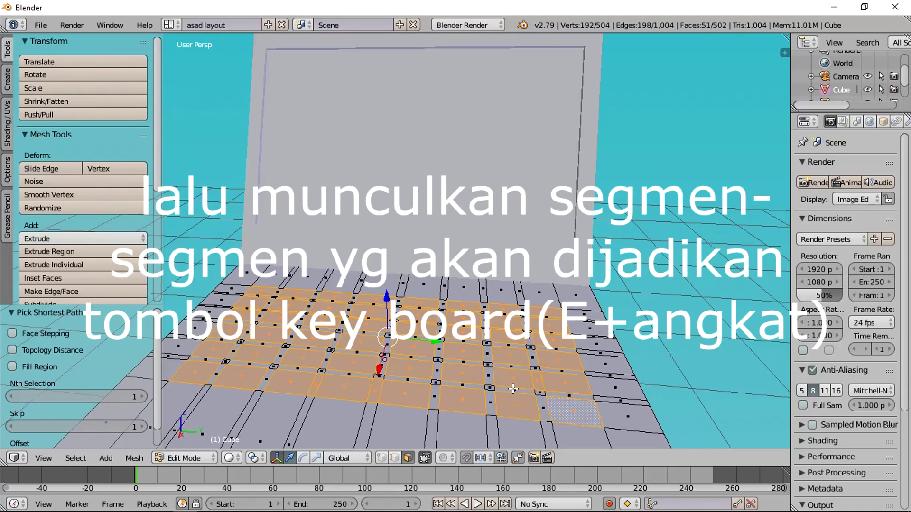
- Extrude the selected key faces of all six rows upward by about 0.017
middle_drag(513, 388, 442, 352)
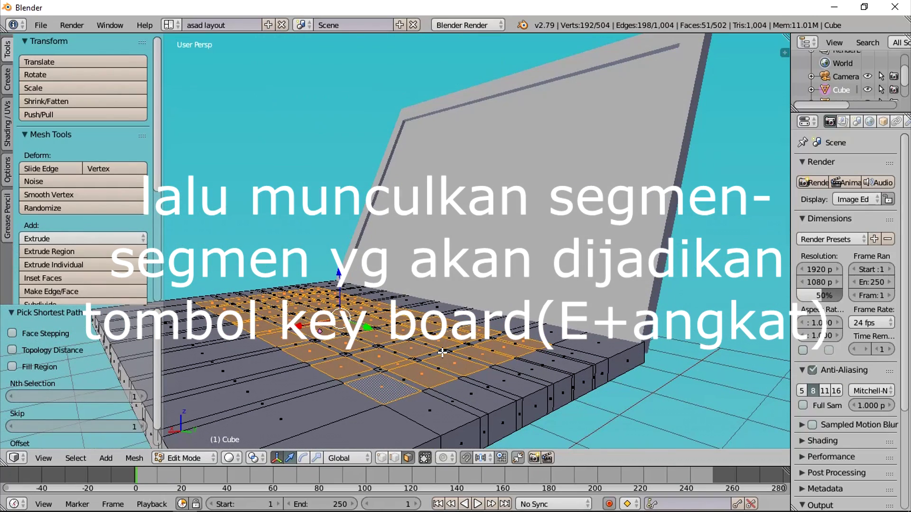
middle_drag(442, 352, 507, 367)
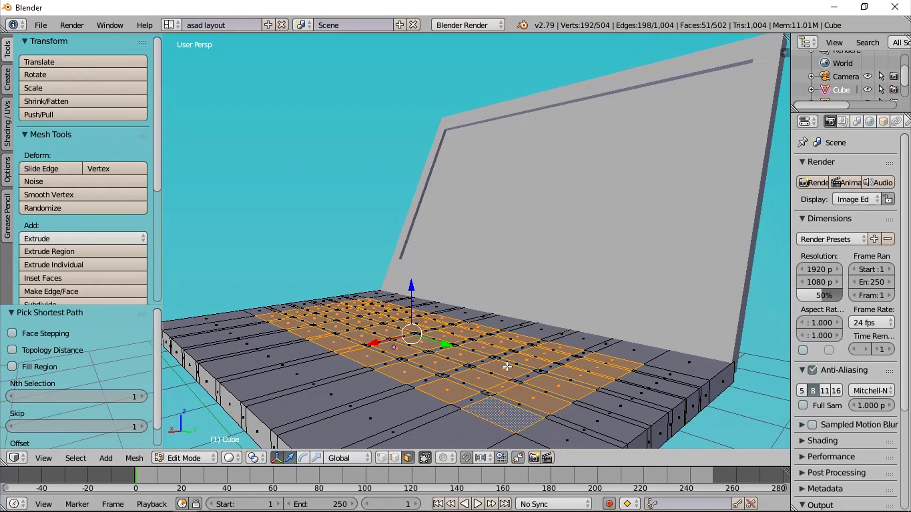
key(e)
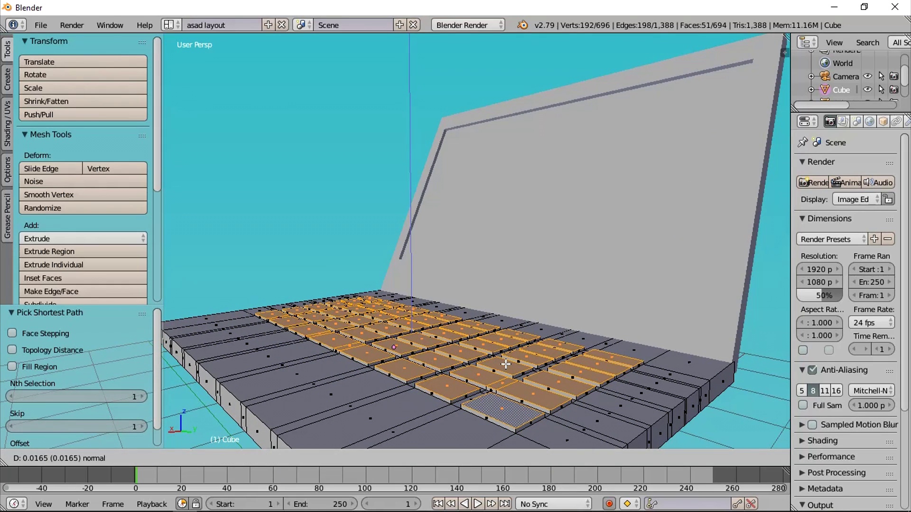
click(506, 364)
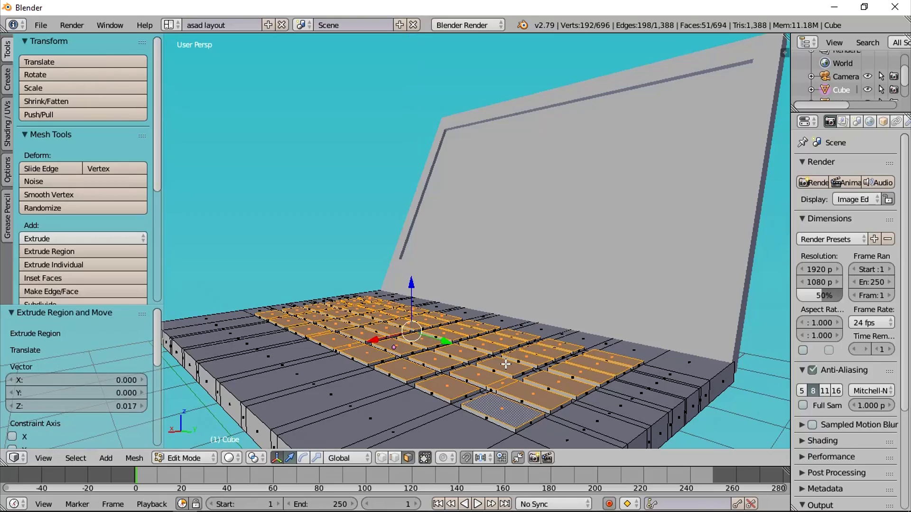
- Add two loop cuts across the base's palm rest, one just in front of the keys and one near the front edge
middle_drag(490, 389, 555, 77)
scroll(524, 123, down, 3)
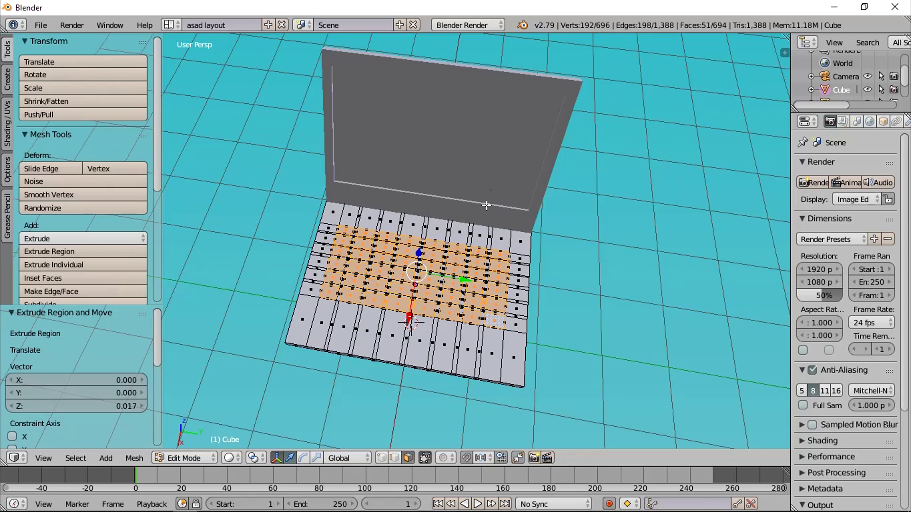
scroll(485, 207, up, 3)
middle_drag(481, 269, 484, 279)
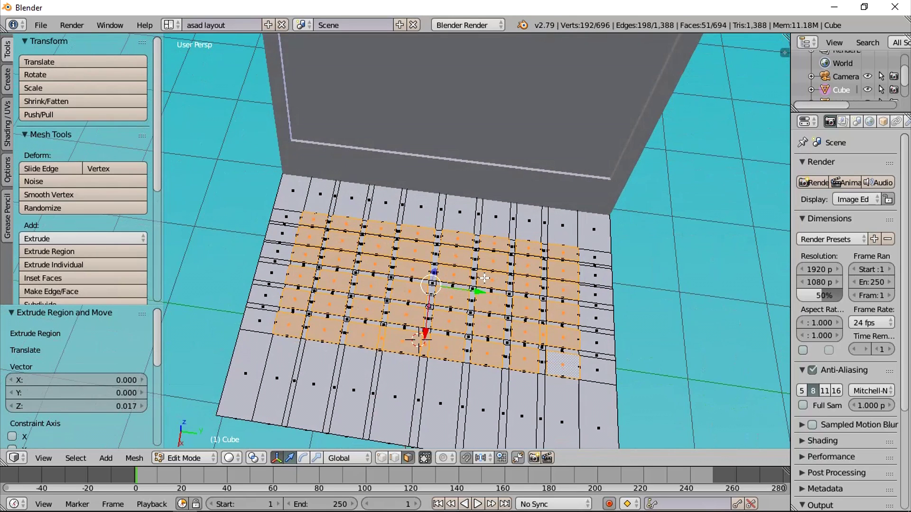
key(ctrl+r)
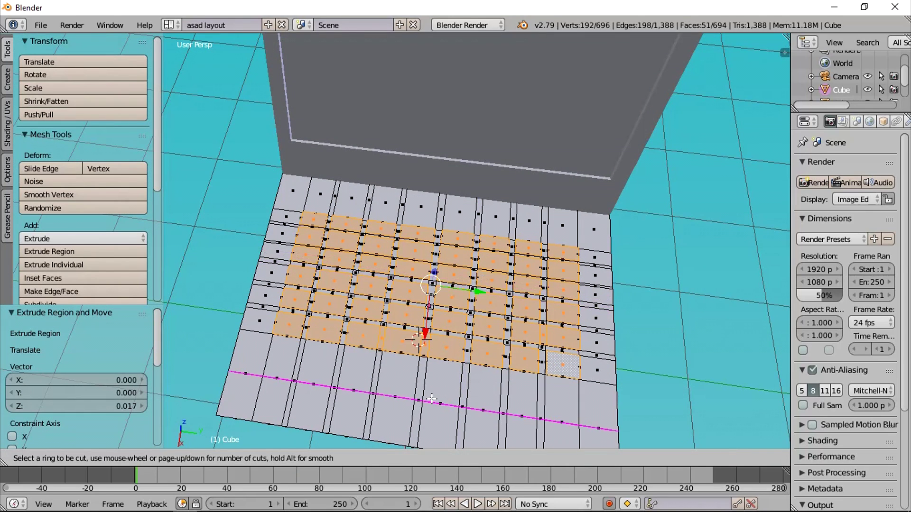
click(432, 399)
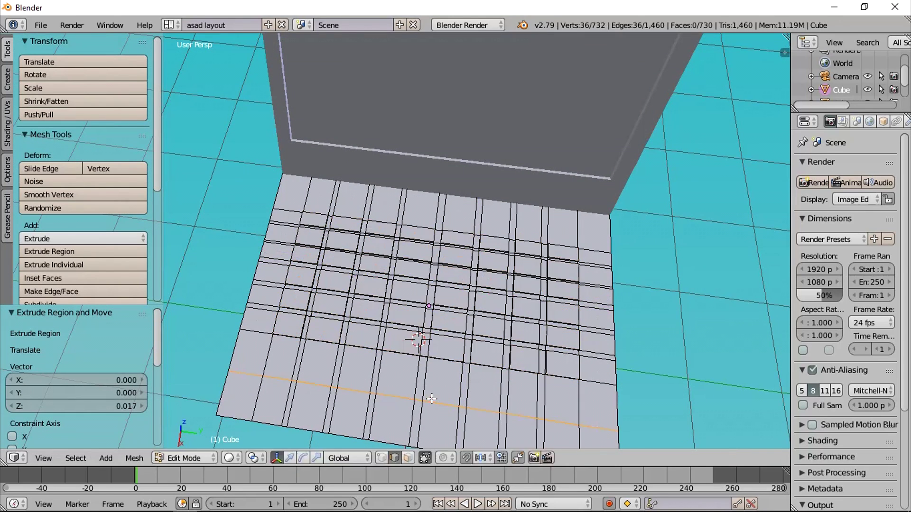
click(431, 365)
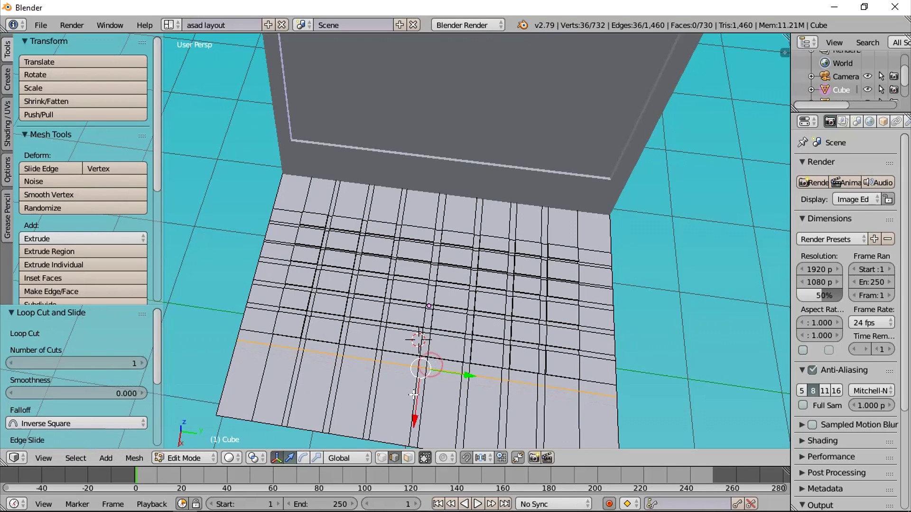
key(ctrl+r)
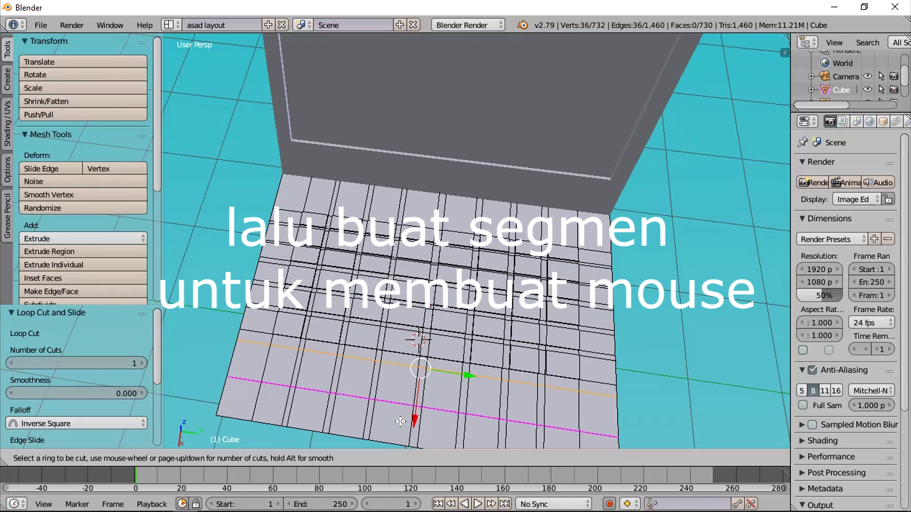
click(373, 414)
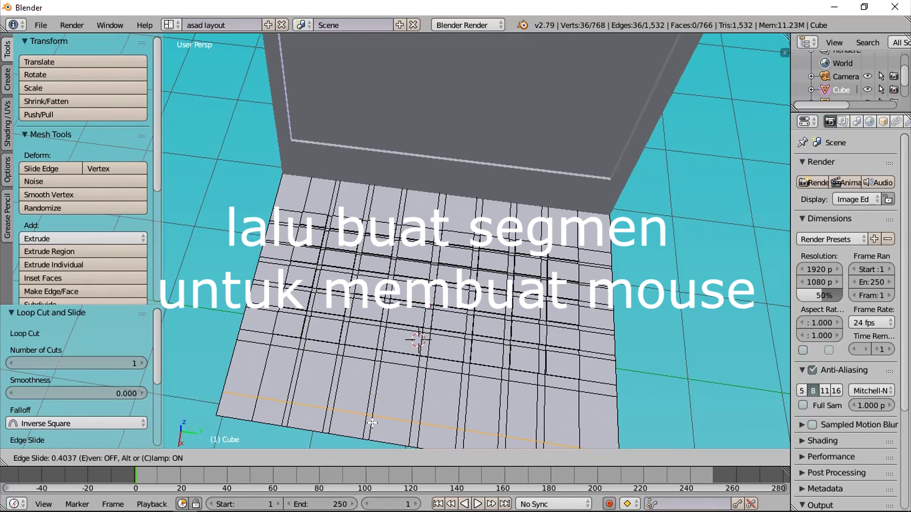
click(372, 422)
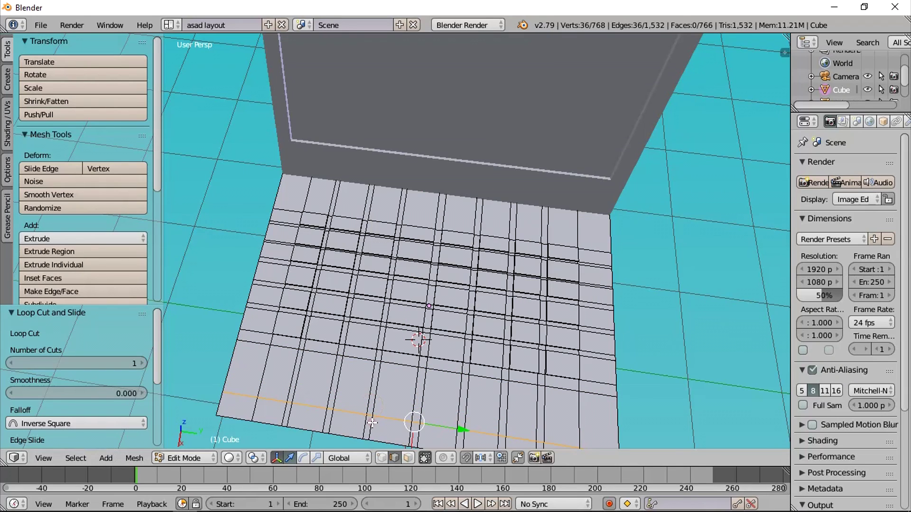
- In face selection mode, select five adjoining palm-rest faces as the touchpad, leaving out the narrow gap face at their outer end
click(407, 458)
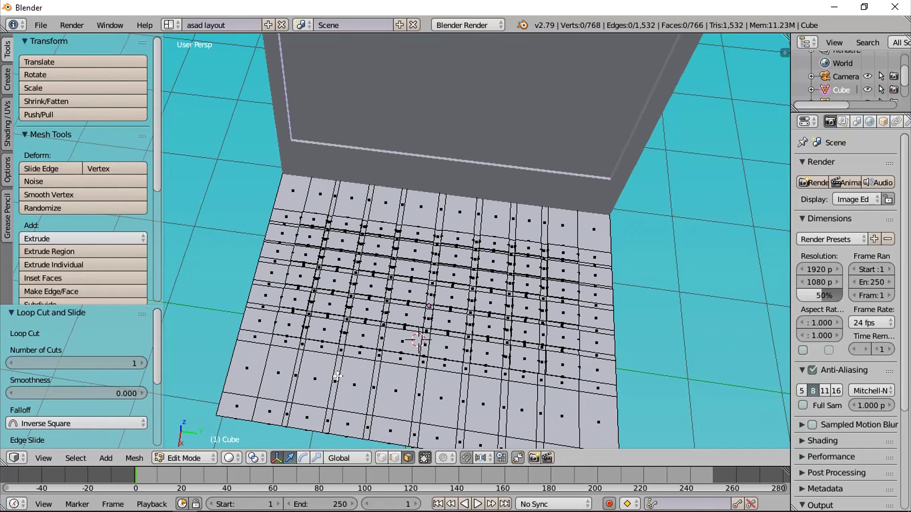
right_click(337, 376)
shift+right_click(358, 388)
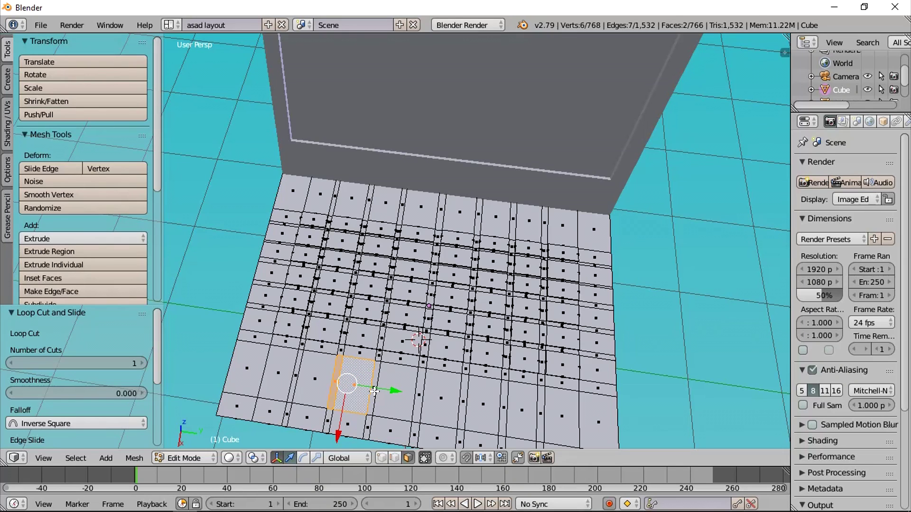
shift+right_click(375, 391)
shift+right_click(390, 393)
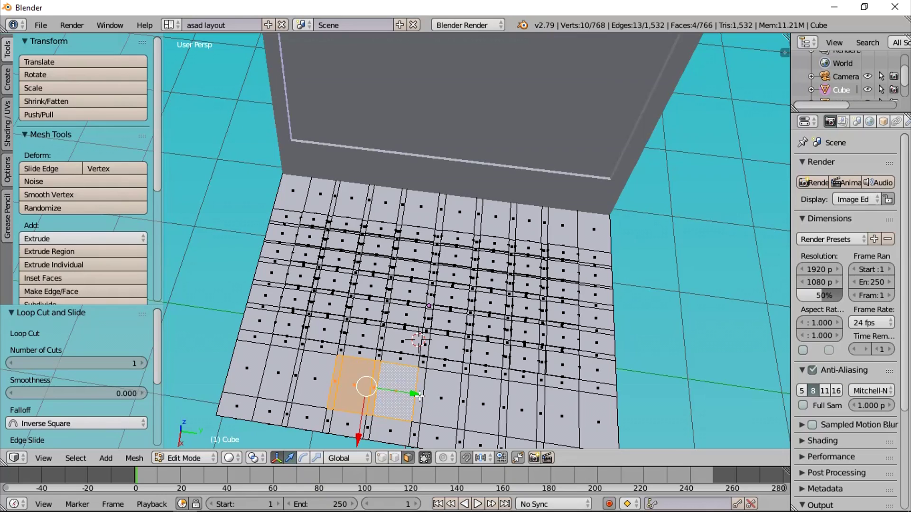
shift+right_click(439, 399)
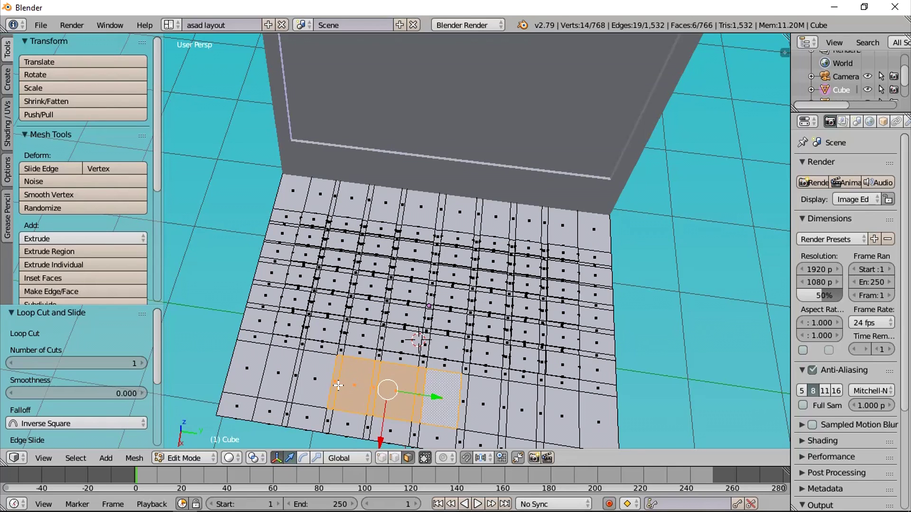
shift+click(337, 383)
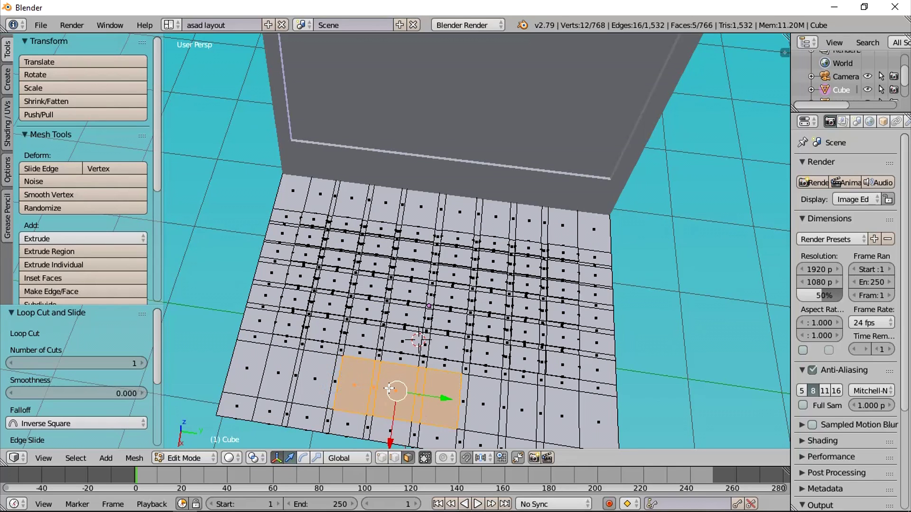
- Recess the touchpad faces by extruding them -0.009 along Z, and return to Object Mode
middle_drag(389, 388, 355, 266)
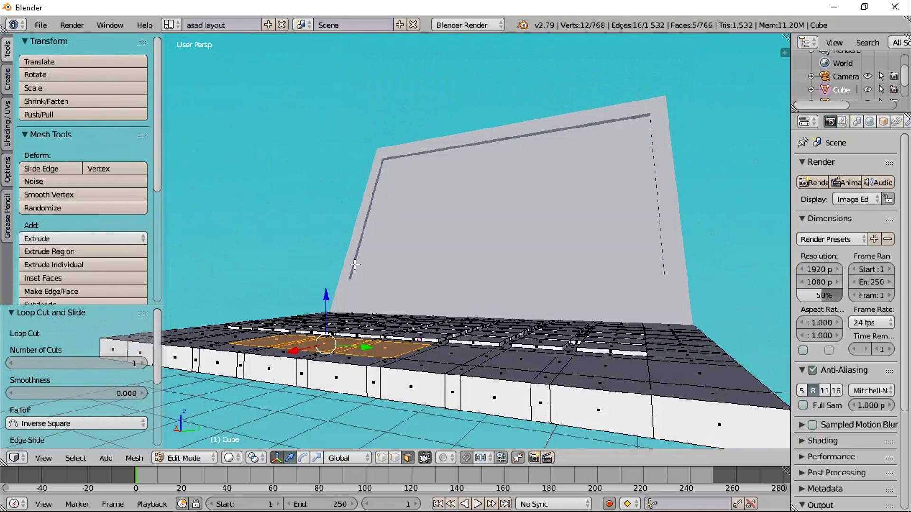
key(e)
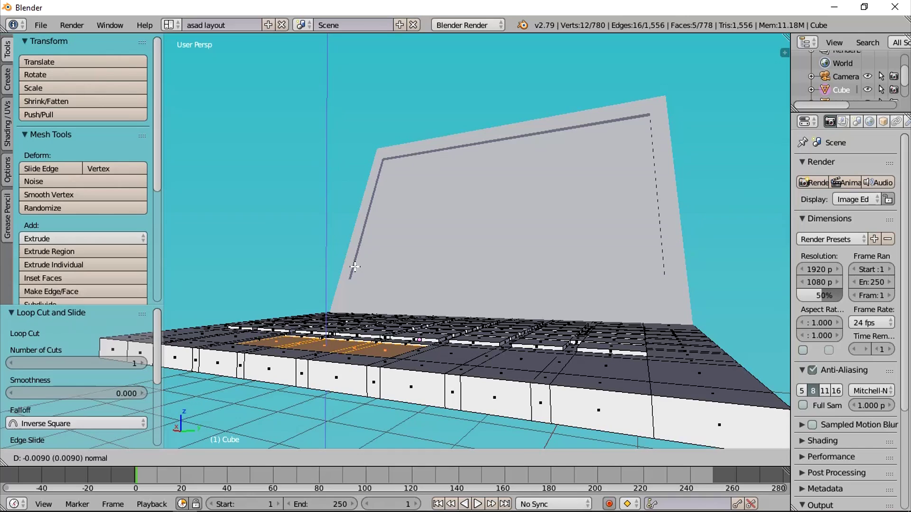
click(354, 266)
middle_drag(382, 311, 401, 381)
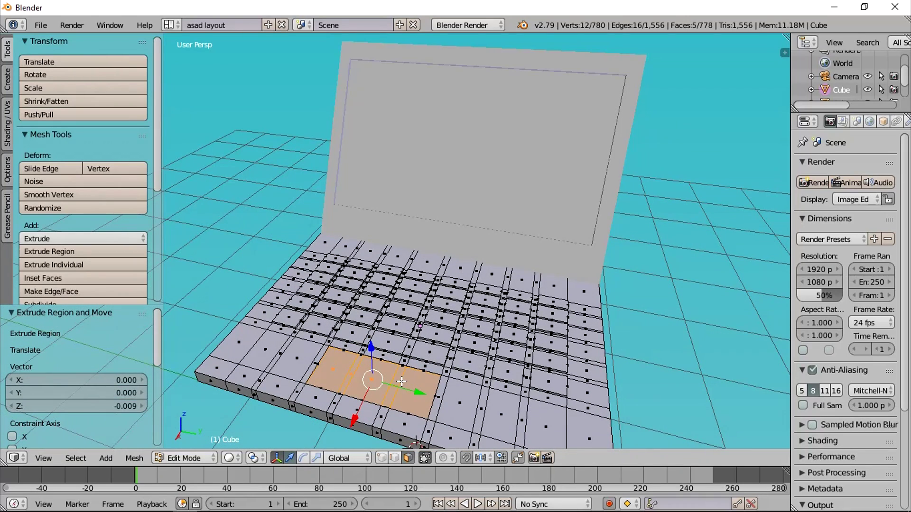
click(203, 459)
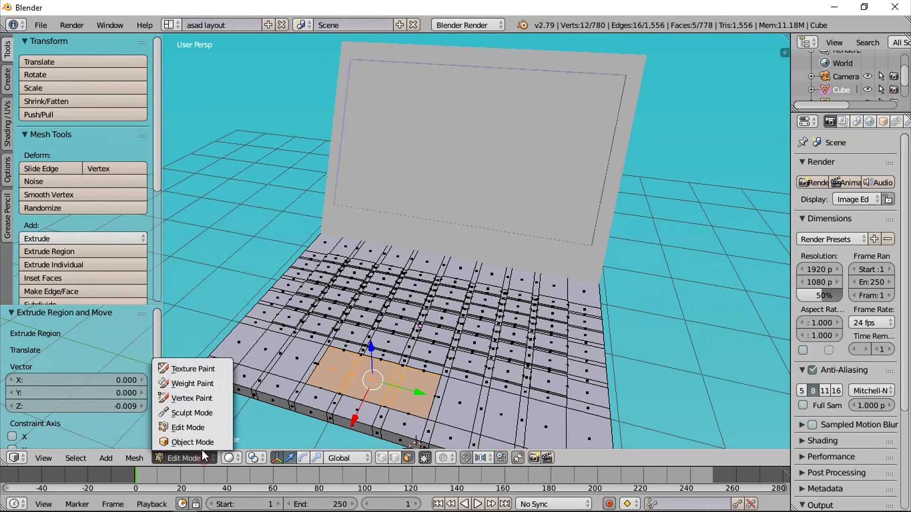
click(201, 442)
- Place the 3D cursor beside the laptop and add a cube there for the table
middle_drag(329, 379, 397, 322)
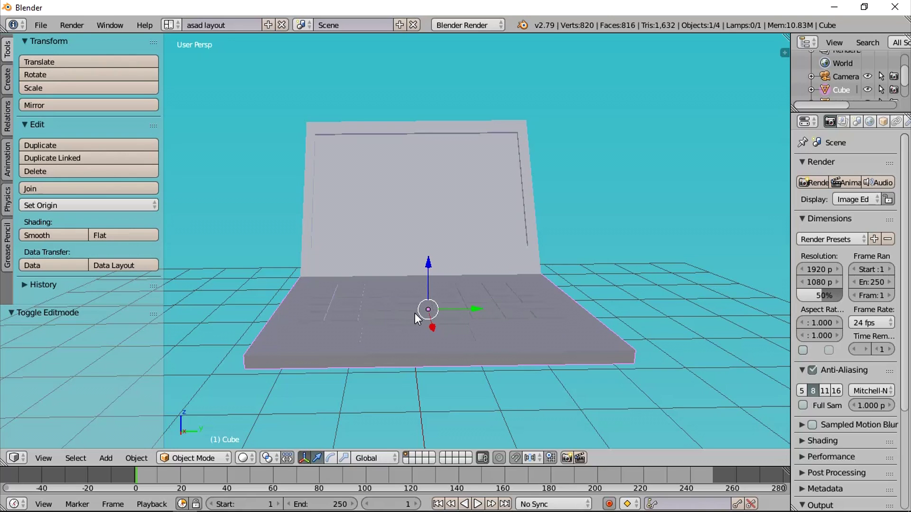
scroll(477, 352, down, 3)
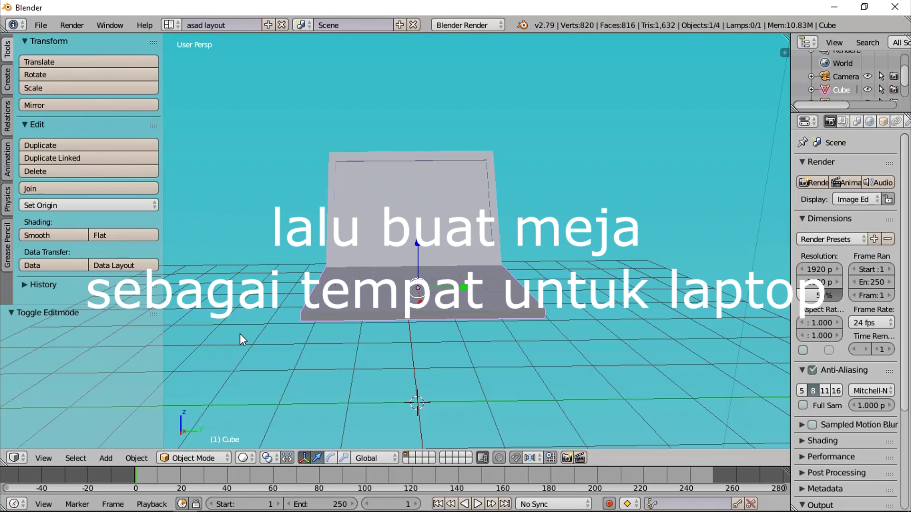
click(260, 301)
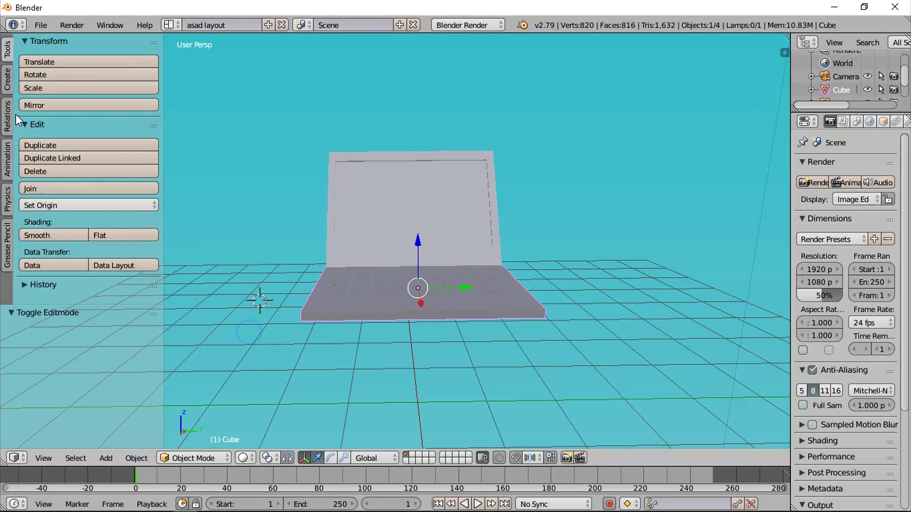
click(8, 79)
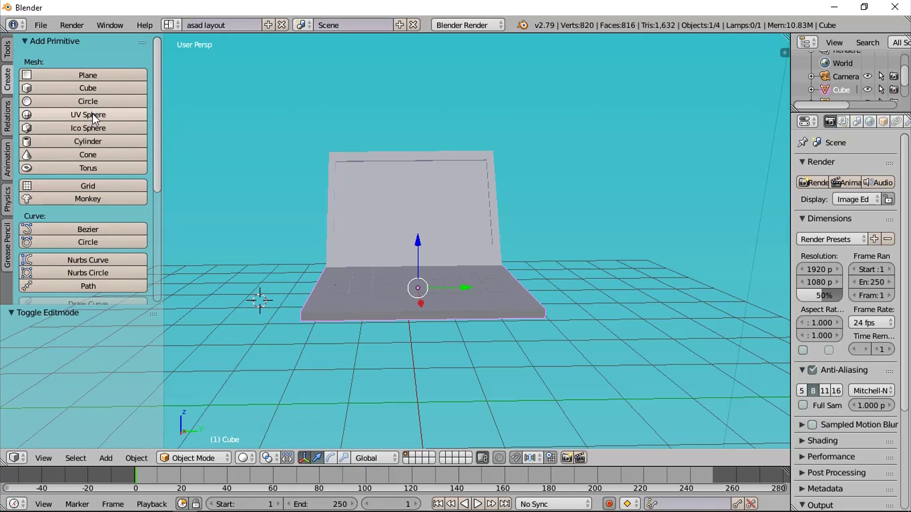
click(94, 84)
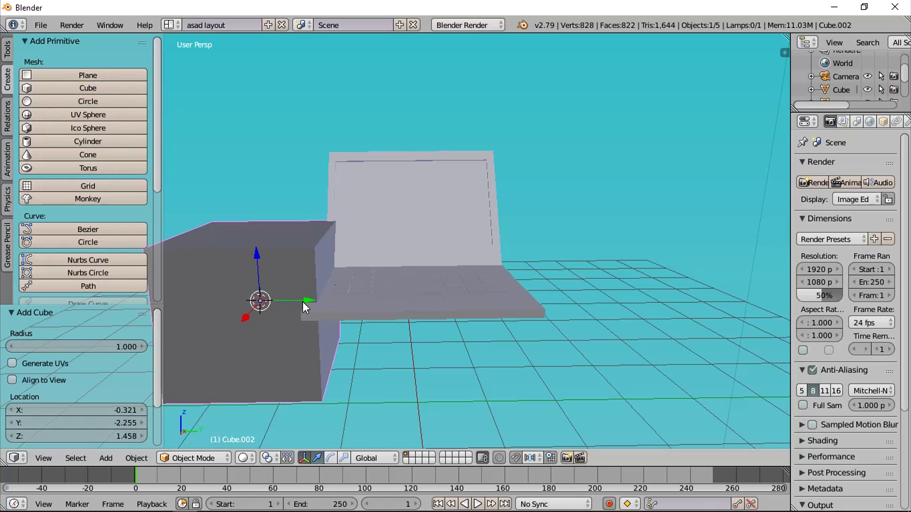
- Move the new cube along X by 0.527 and a further 2.772, clear of the laptop's front
key(g)
drag(306, 300, 307, 329)
drag(245, 314, 253, 341)
scroll(255, 342, down, 3)
scroll(254, 343, down, 2)
middle_drag(281, 315, 320, 377)
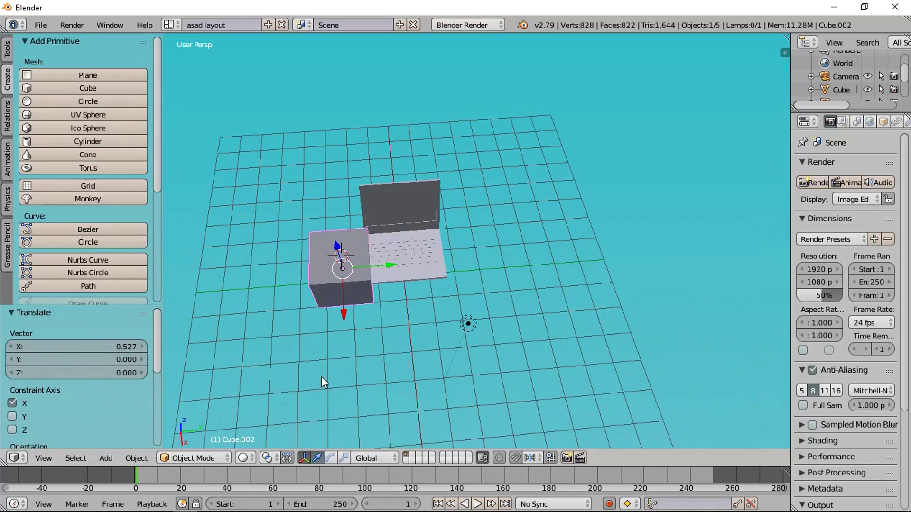
drag(343, 317, 349, 392)
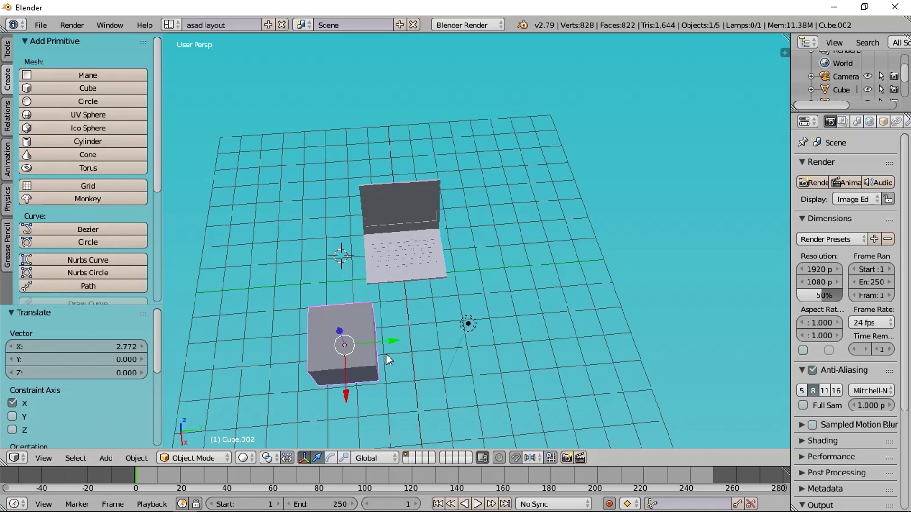
- Flatten the cube into a thin tabletop slab by scaling it by -0.069 along Z
middle_drag(383, 352, 396, 296)
scroll(380, 306, up, 4)
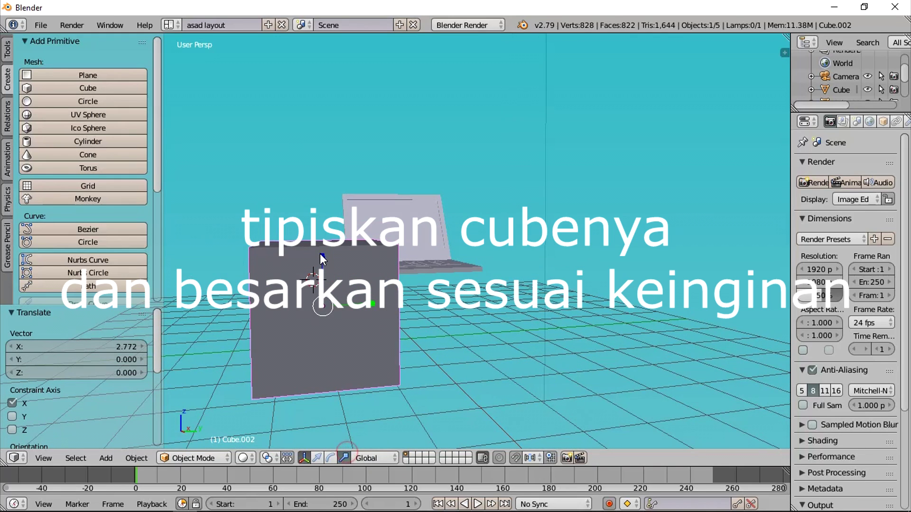
key(s)
key(z)
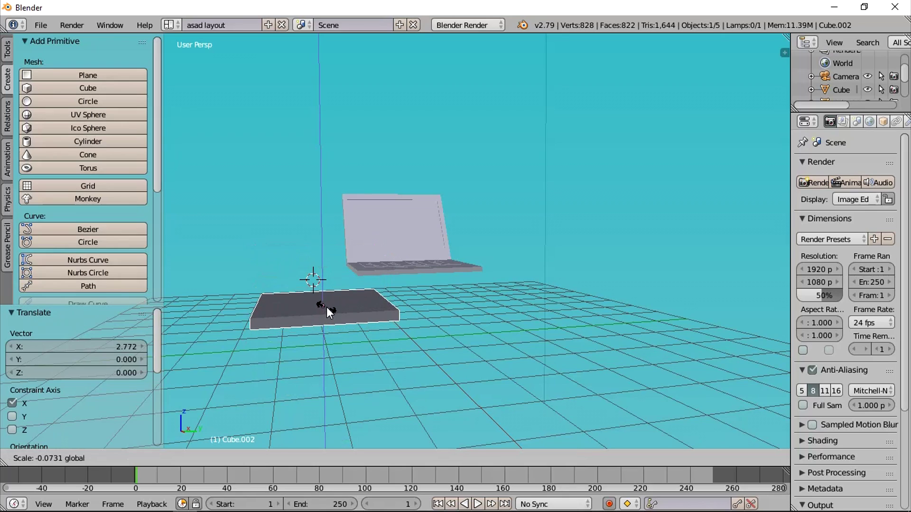
click(327, 308)
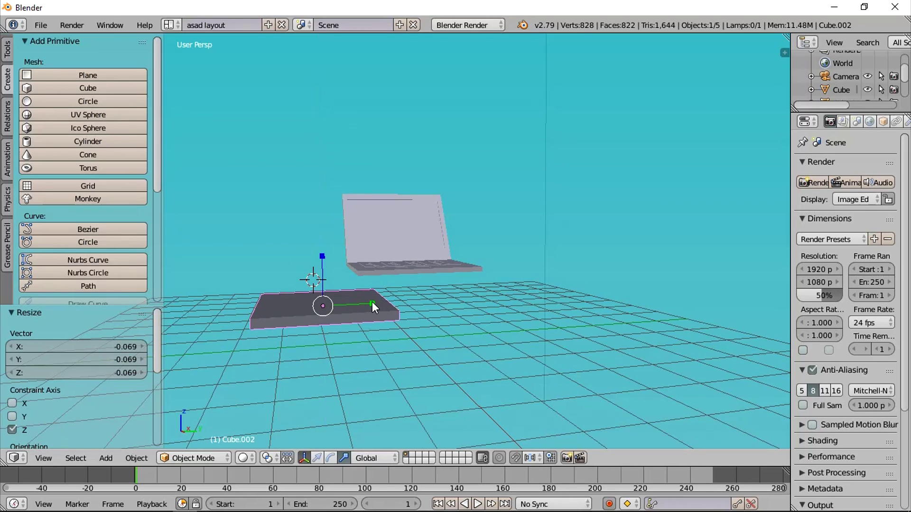
- Enlarge the tabletop slab by scaling it by 1.807 along Y and 1.493 along X
key(s)
key(y)
click(345, 311)
middle_drag(353, 344, 460, 390)
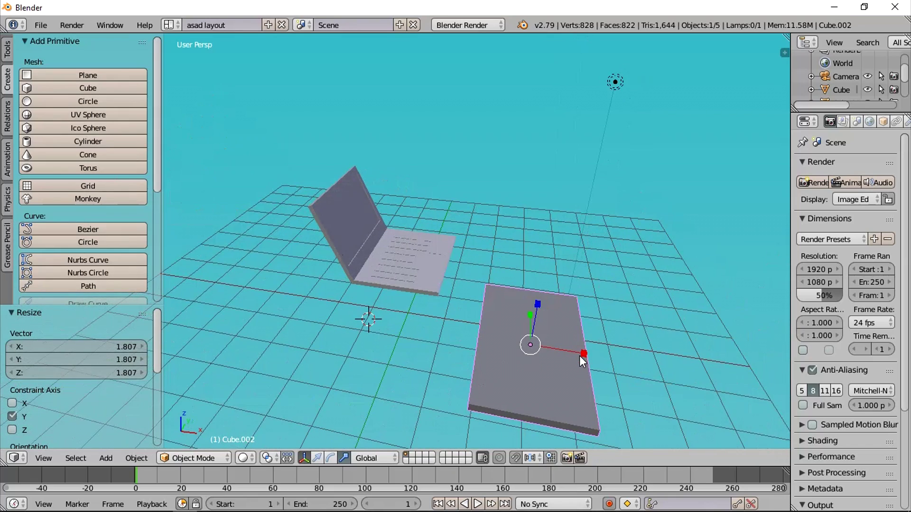
key(s)
key(x)
click(584, 380)
middle_drag(585, 380, 480, 373)
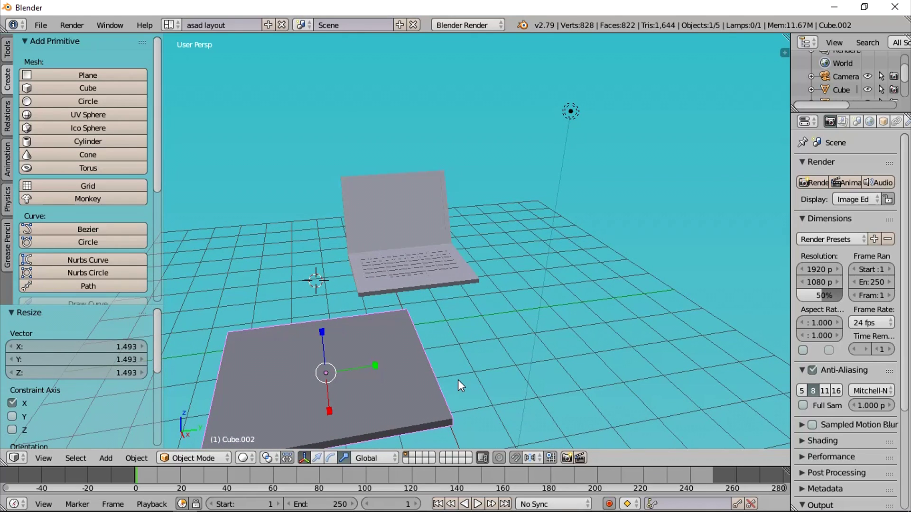
- Switch the tabletop slab to Edit Mode
click(209, 458)
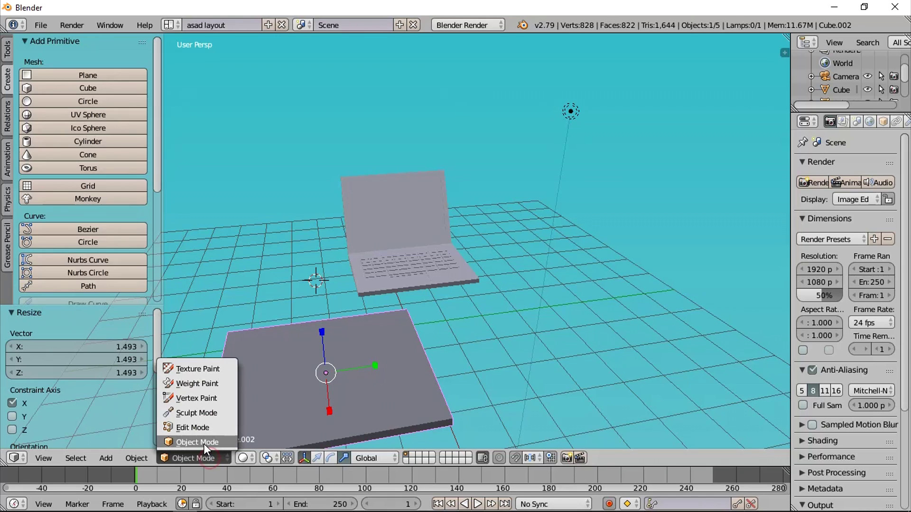
click(204, 444)
click(207, 457)
click(201, 427)
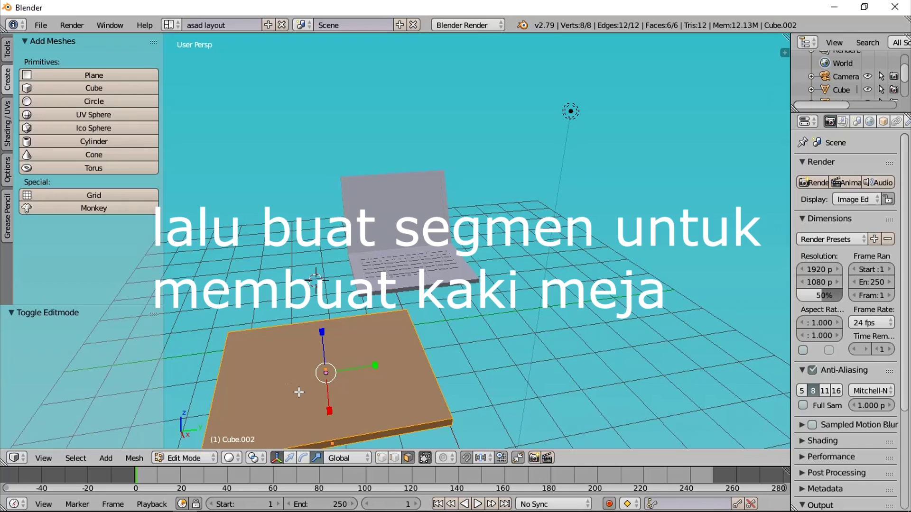
- Cut two crossing edge loops into the tabletop, slid by -0.6876 near its +Y edge and -0.6180 near its front edge
key(r)
right_click(343, 387)
click(291, 458)
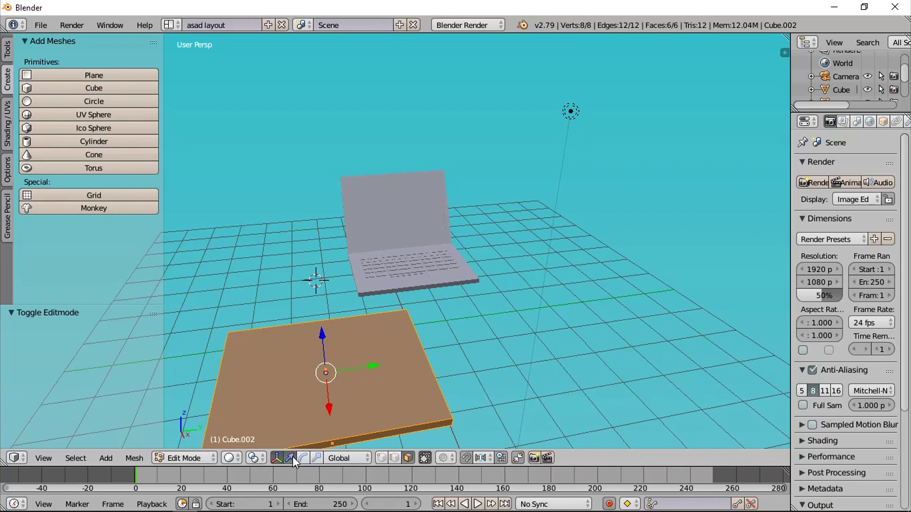
key(ctrl+r)
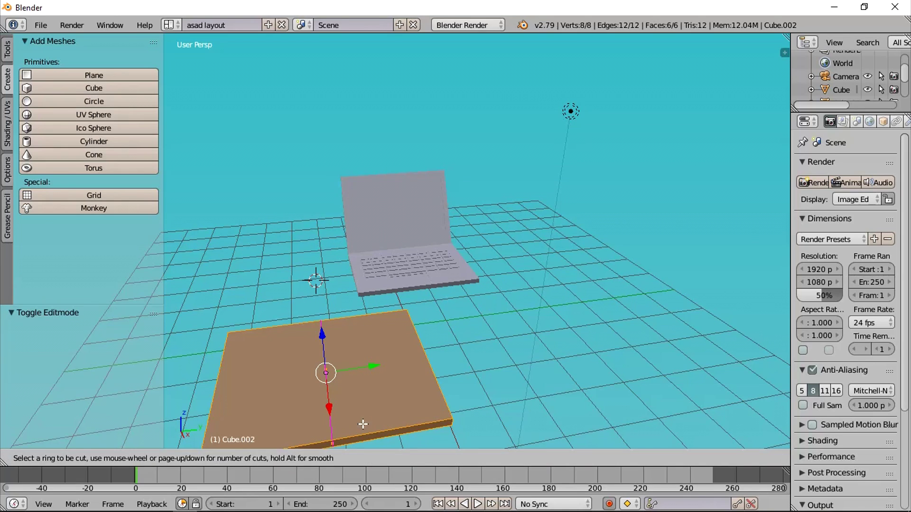
click(338, 411)
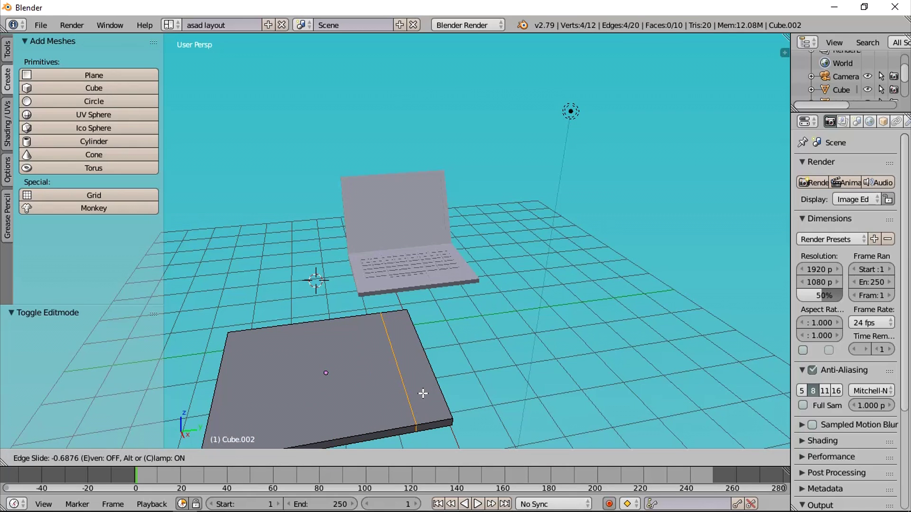
click(423, 393)
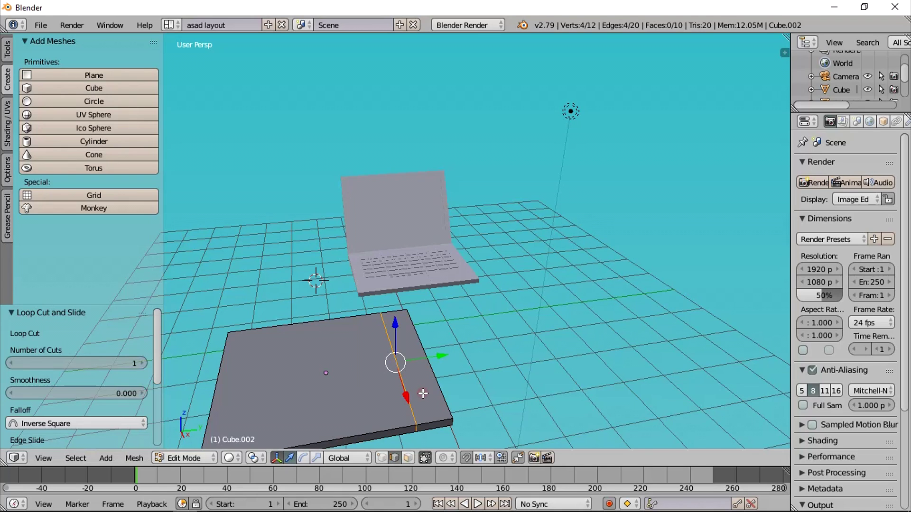
key(ctrl+r)
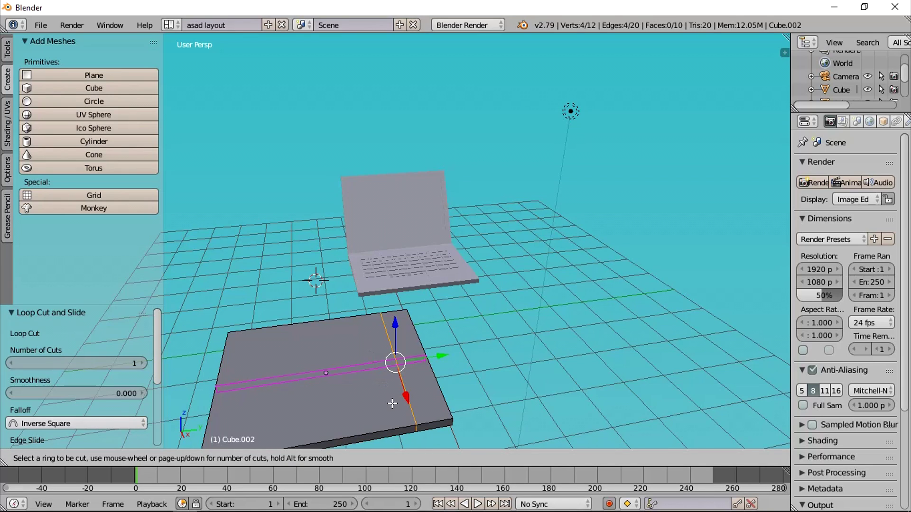
click(385, 366)
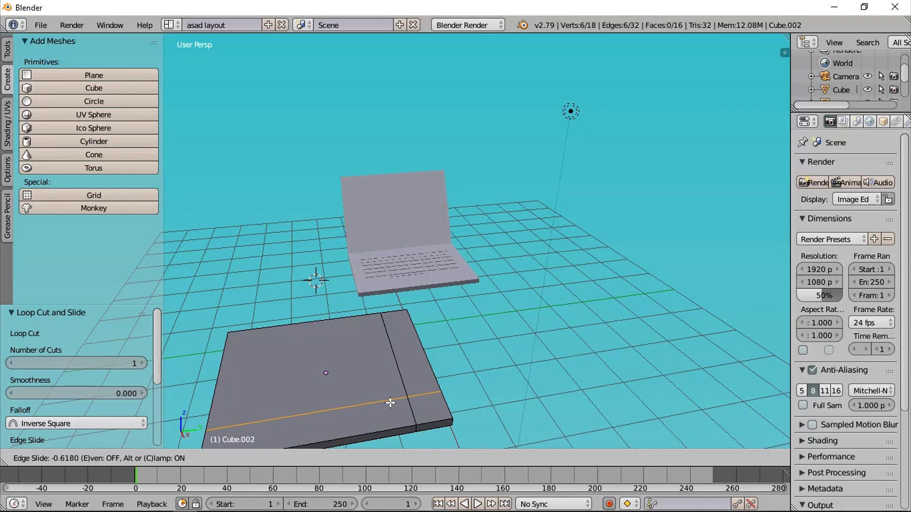
click(390, 403)
- Cut two more edge loops into the tabletop, one near its -Y edge and one slid by 0.5074 near its back edge
scroll(387, 382, down, 2)
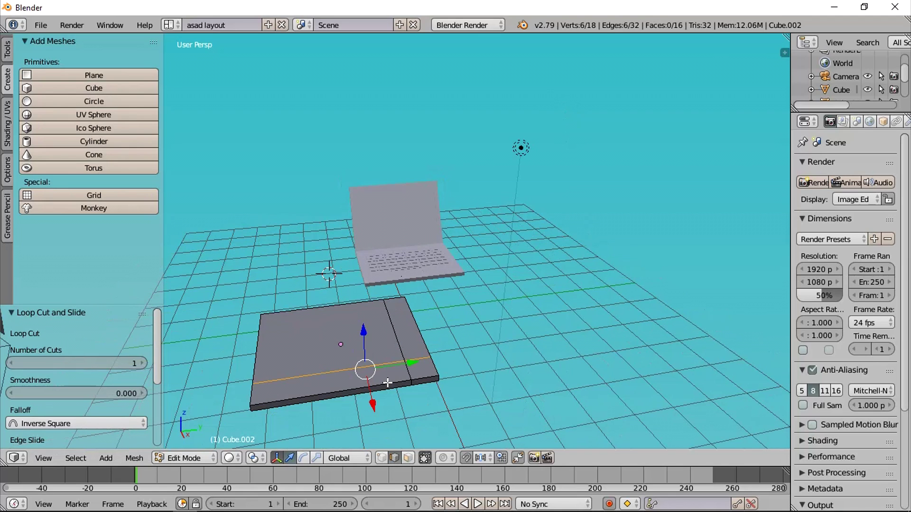
key(ctrl+r)
click(371, 360)
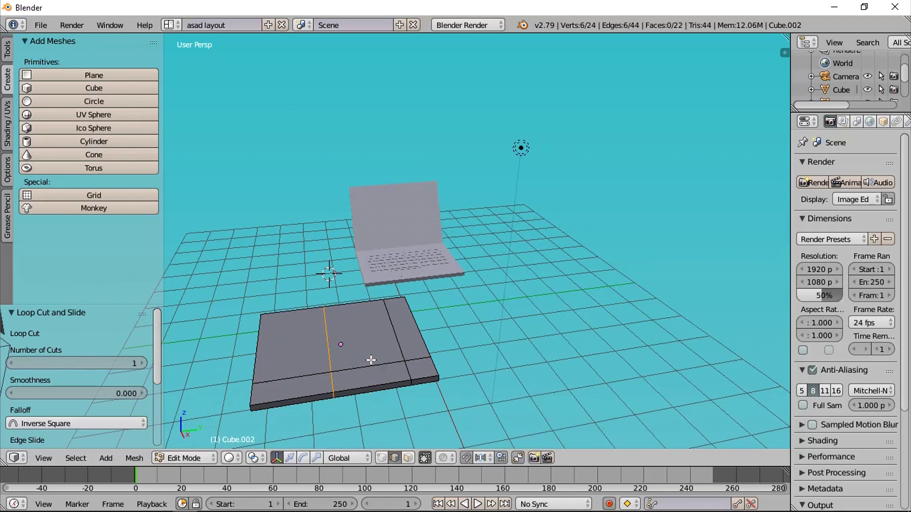
click(321, 366)
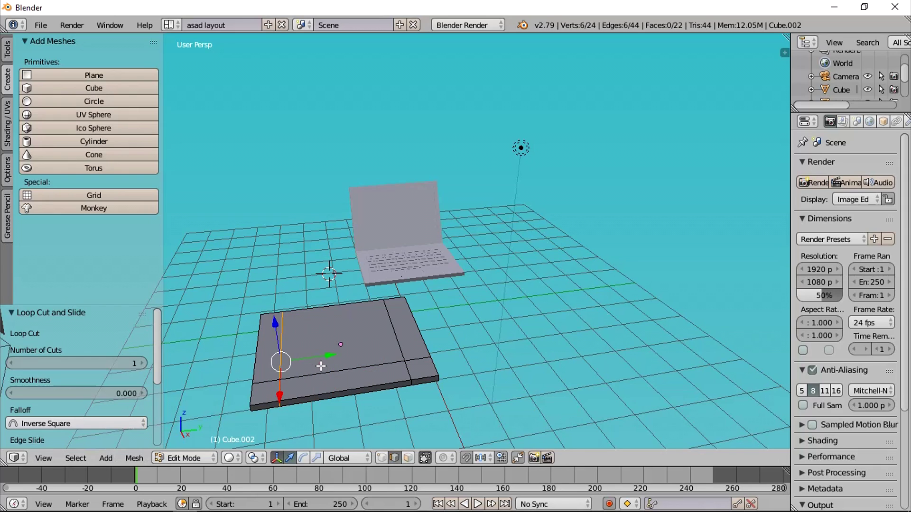
key(ctrl+r)
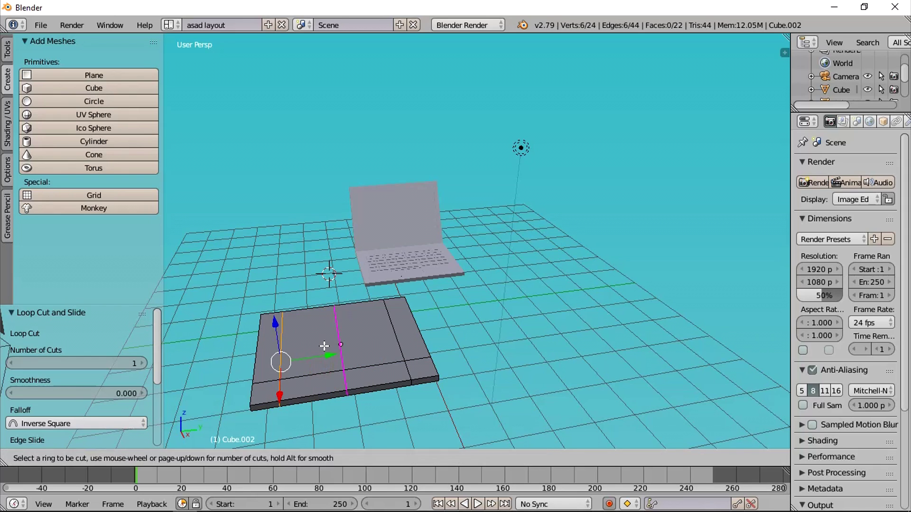
click(401, 317)
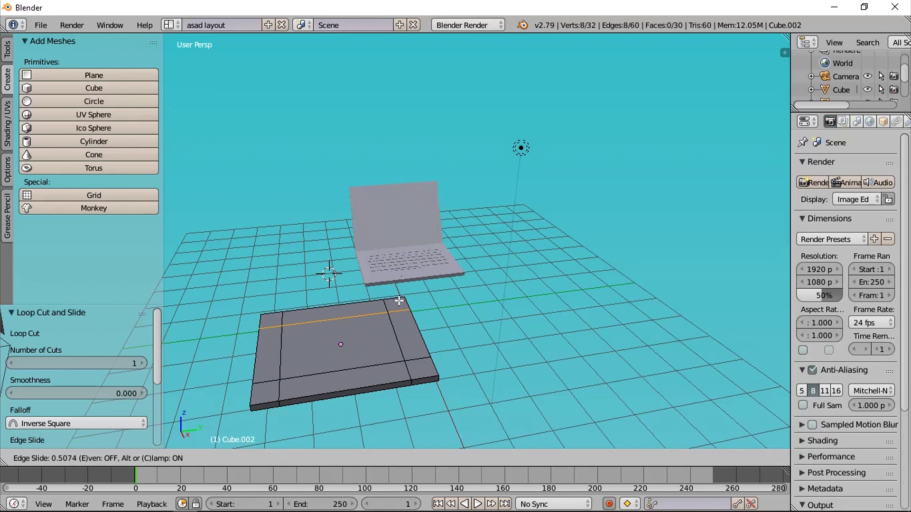
click(399, 301)
- Select the four square corner faces on the tabletop's underside in face select mode from the Bottom view
middle_drag(397, 315, 386, 294)
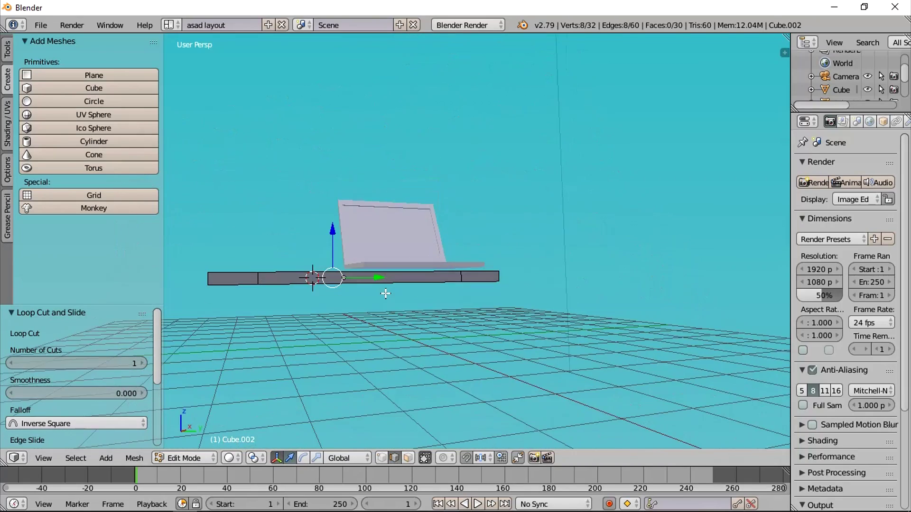
scroll(385, 312, up, 1)
click(44, 458)
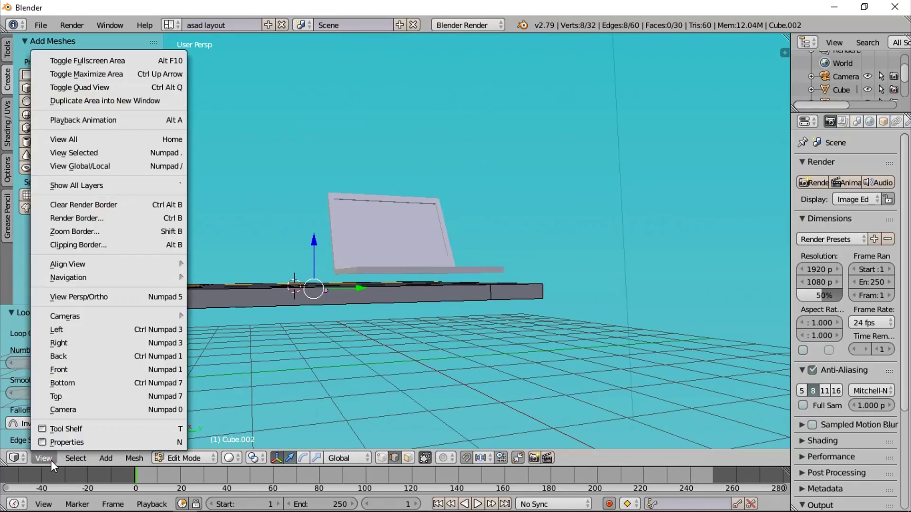
click(72, 382)
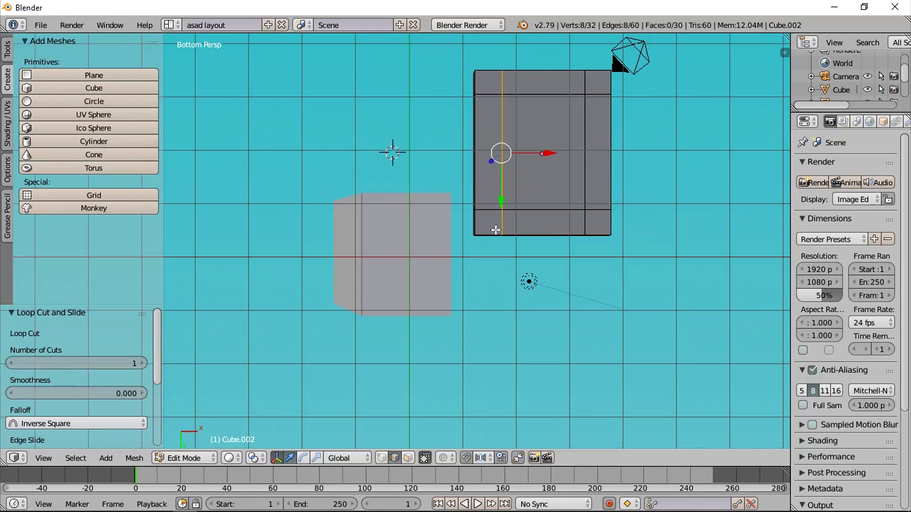
shift+scroll(503, 222, up, 2)
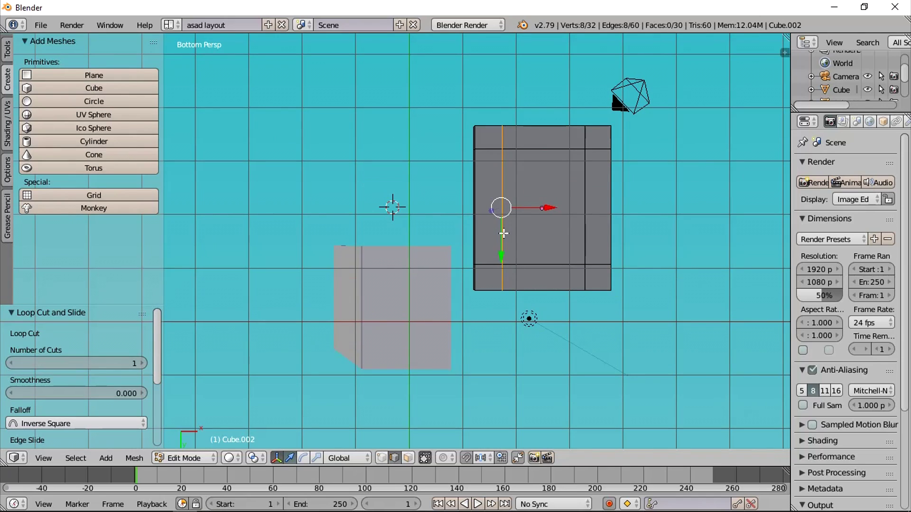
click(408, 458)
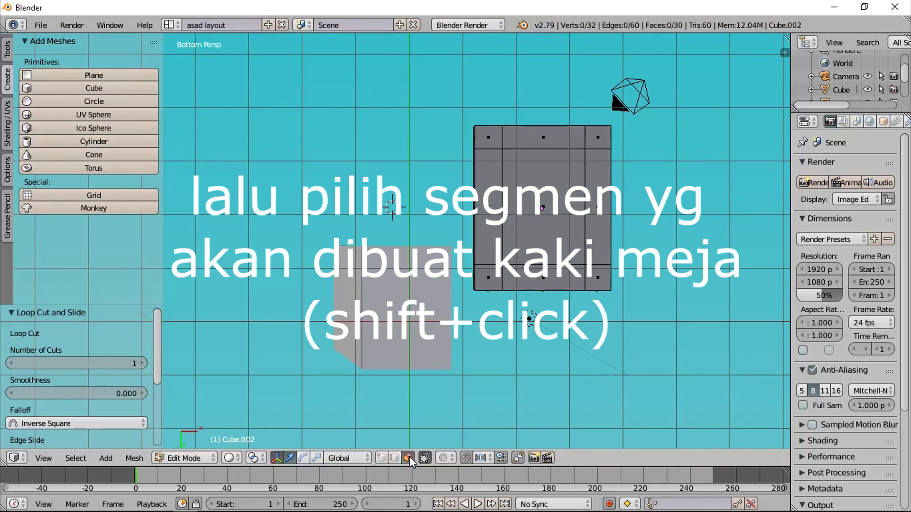
click(489, 138)
shift+right_click(595, 142)
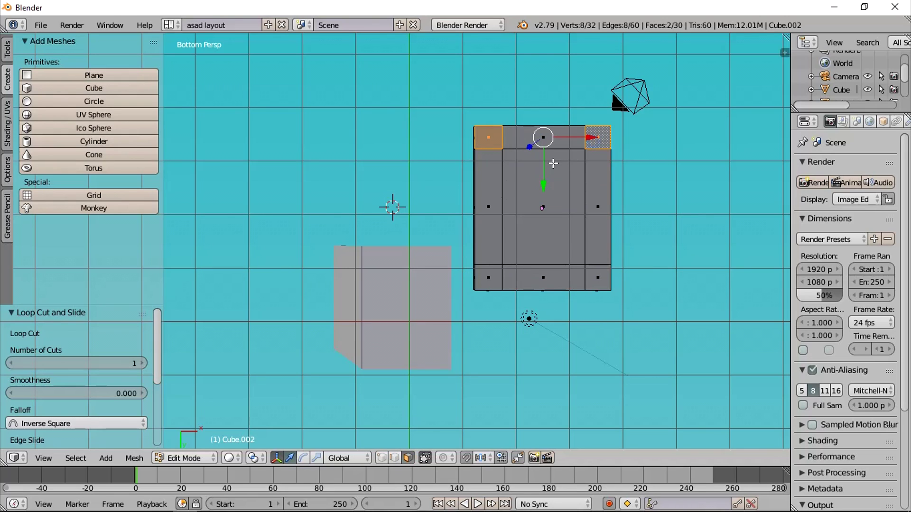
shift+right_click(497, 280)
shift+right_click(595, 273)
middle_drag(595, 273, 508, 413)
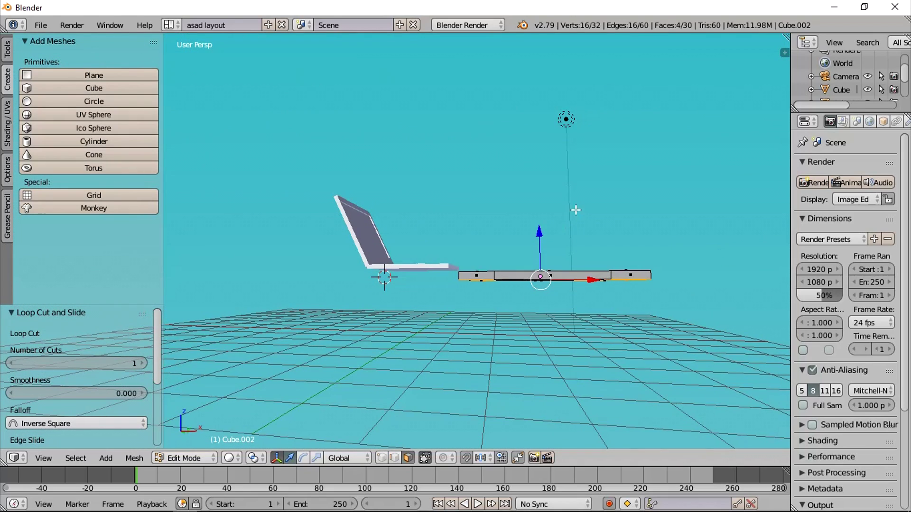
drag(540, 233, 542, 190)
key(ctrl+z)
key(ctrl+z)
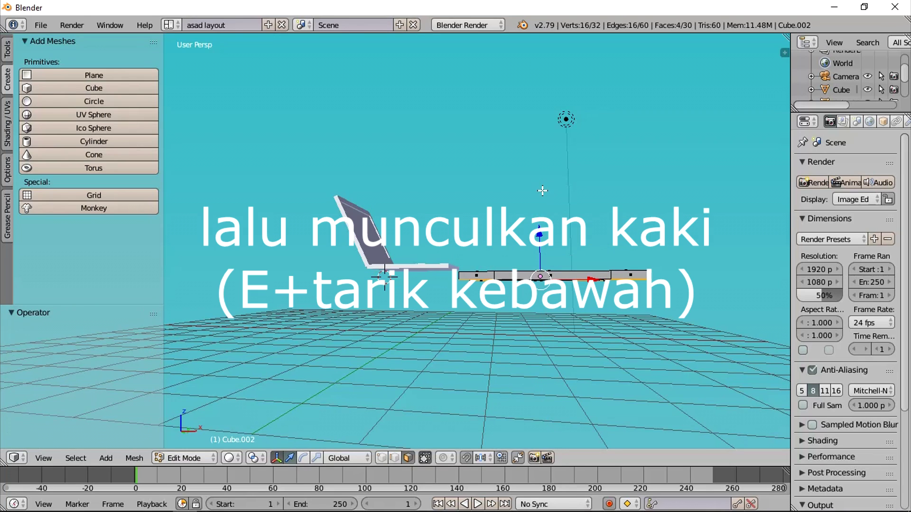
key(e)
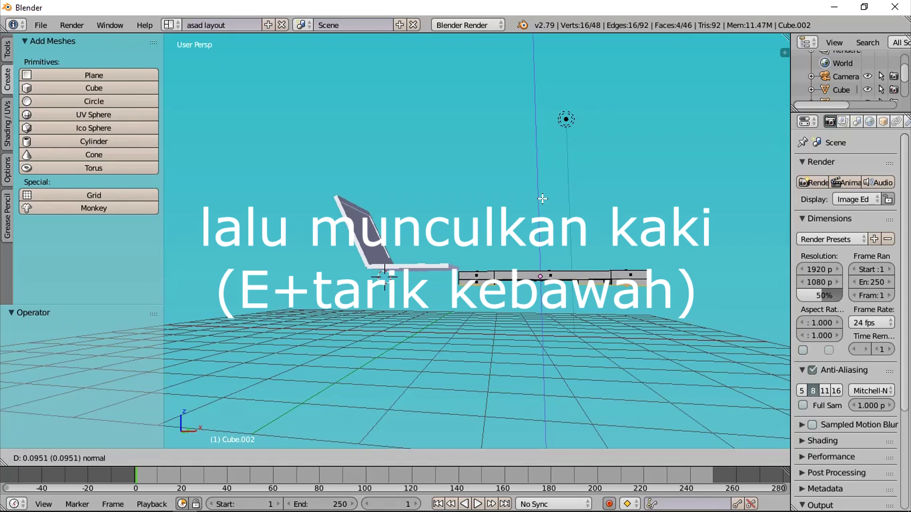
click(542, 248)
middle_drag(542, 249, 436, 325)
key(ctrl+z)
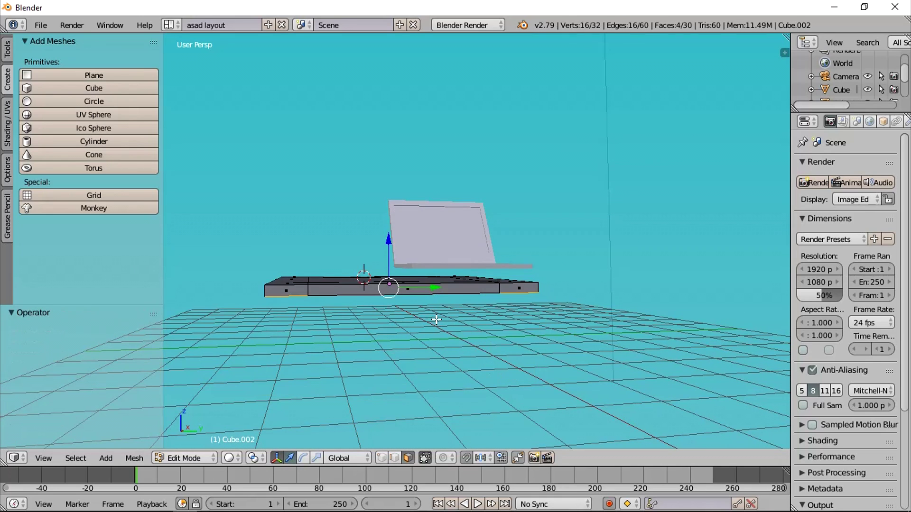
- Extrude the four corner faces downward into table legs in three successive segments of 0.496, 0.097 and 0.385
key(e)
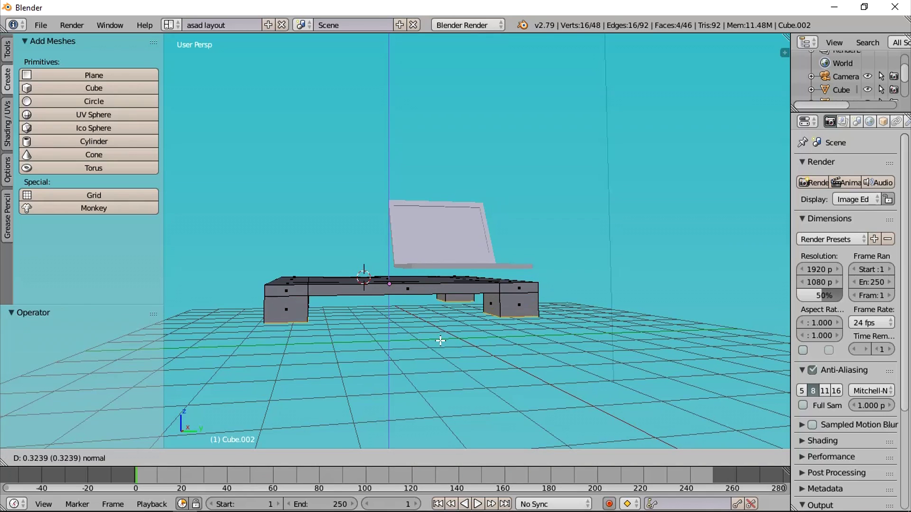
click(442, 350)
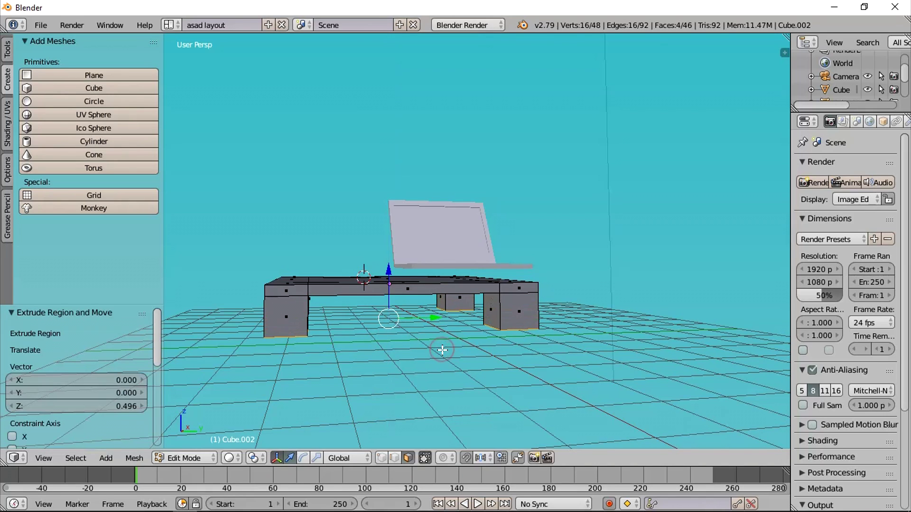
key(e)
click(444, 355)
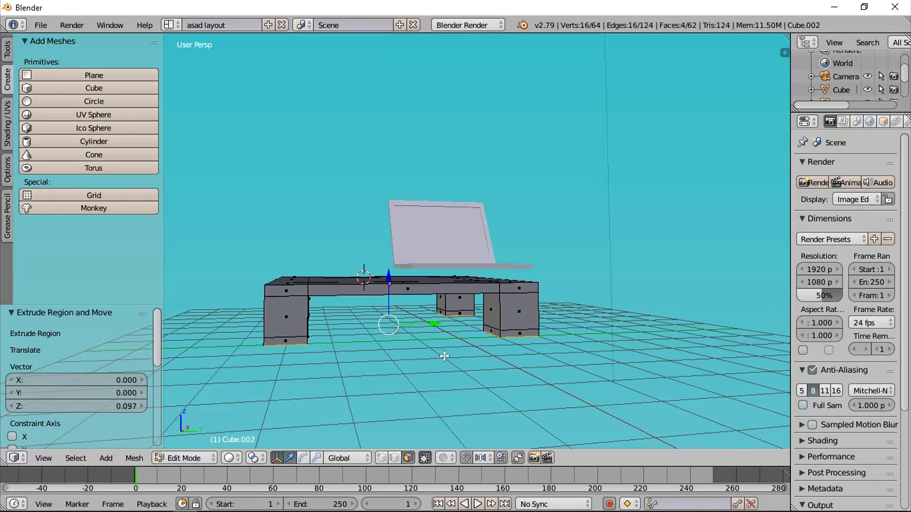
key(e)
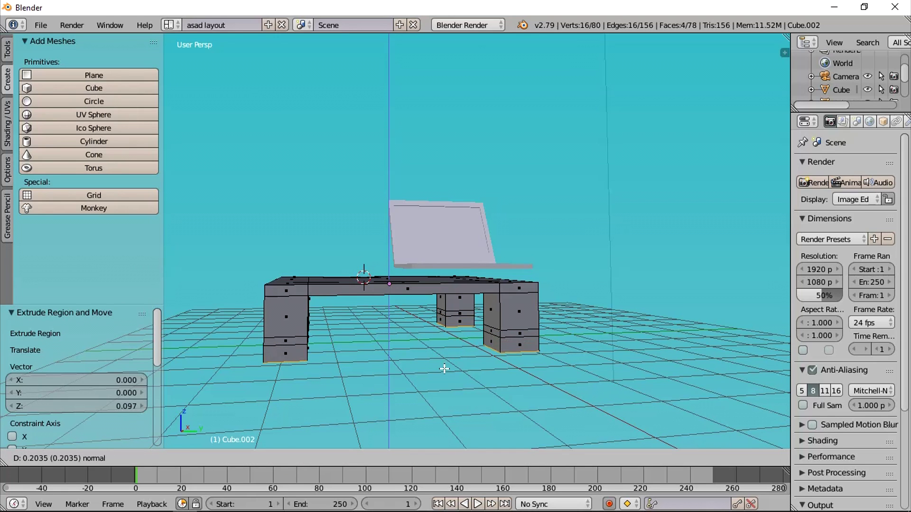
click(445, 379)
- Extrude the inner face of one leg's thin middle band by 1.853 along X to form a crossbar reaching the adjacent leg
middle_drag(444, 378, 494, 391)
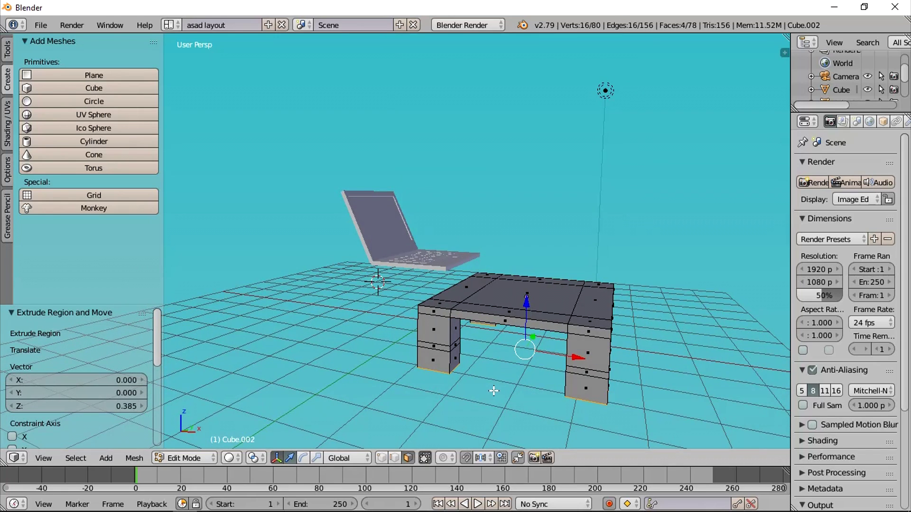
right_click(456, 341)
key(e)
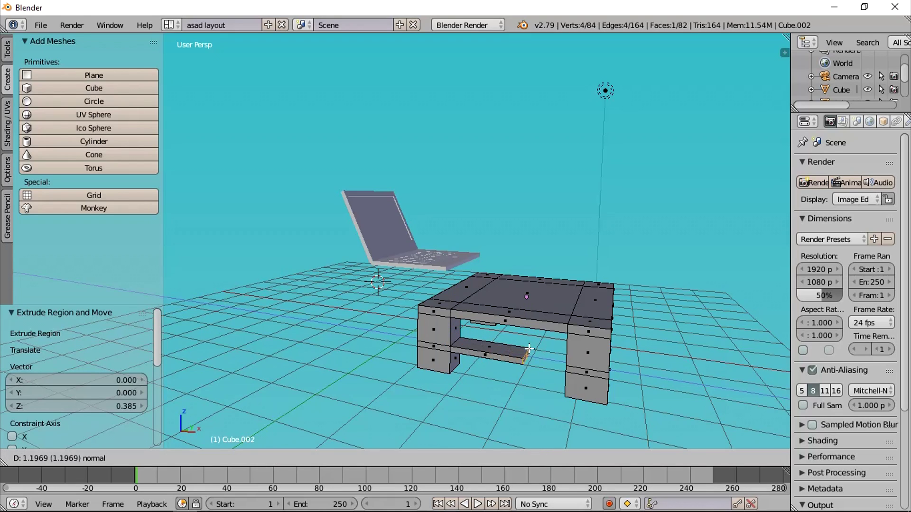
click(572, 352)
- Extrude the crossbar's inner face and the adjoining two leg band faces by 2.529 across to the opposite legs as a lower shelf
middle_drag(573, 352, 285, 392)
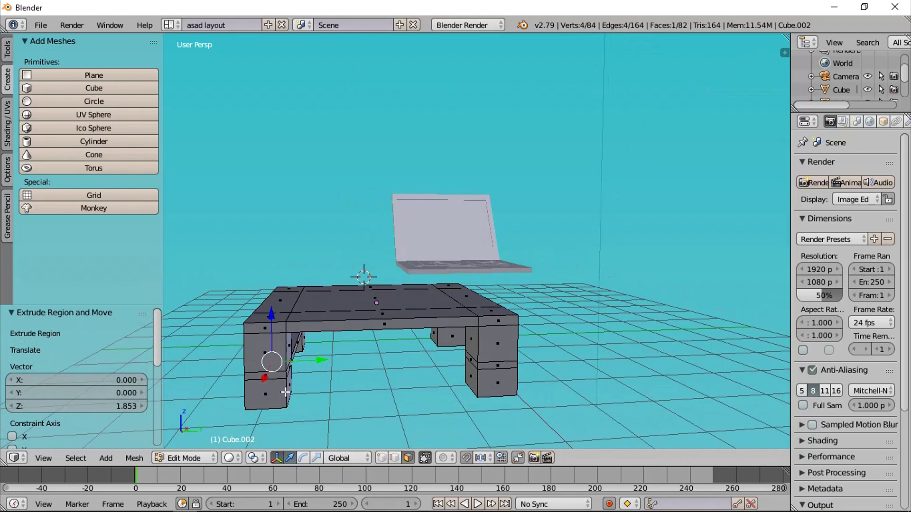
right_click(289, 372)
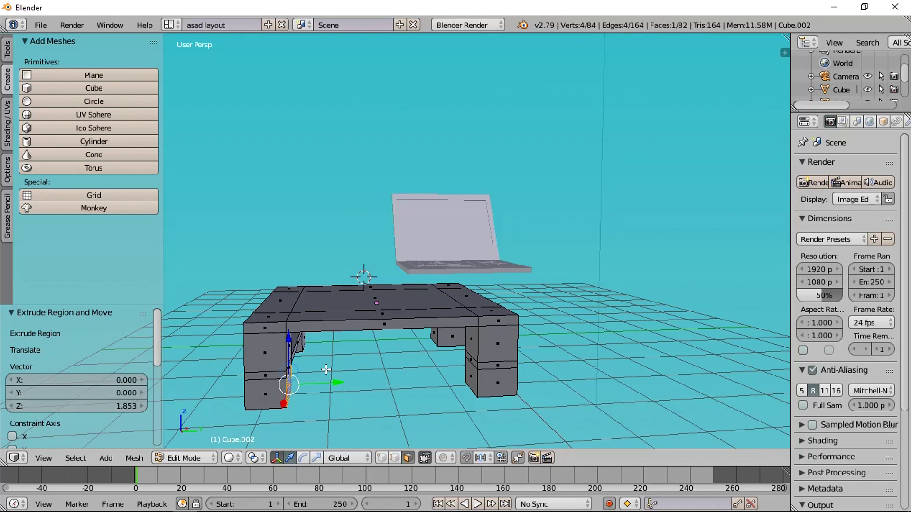
middle_drag(309, 374, 315, 350)
scroll(249, 357, up, 4)
scroll(259, 357, down, 2)
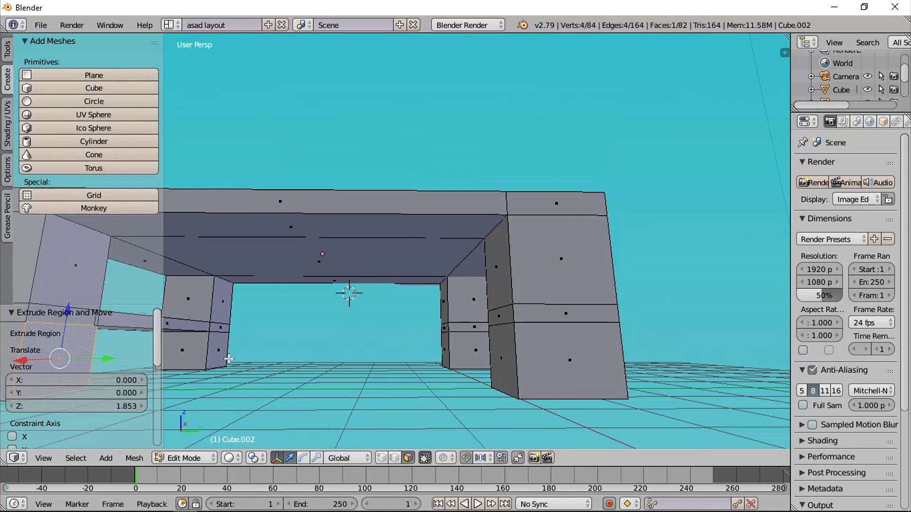
mouse_move(228, 359)
middle_down()
mouse_move(255, 360)
mouse_move(243, 356)
middle_up()
right_click(169, 292)
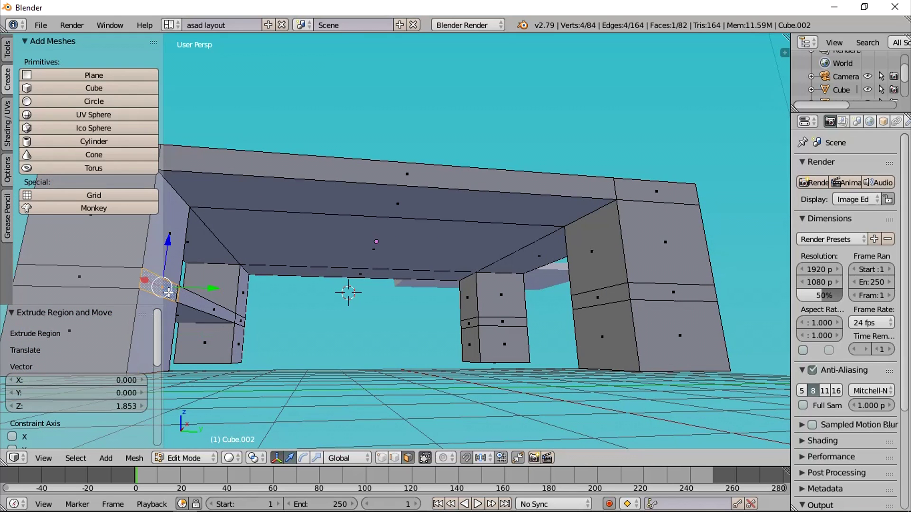
shift+right_click(204, 307)
shift+right_click(242, 321)
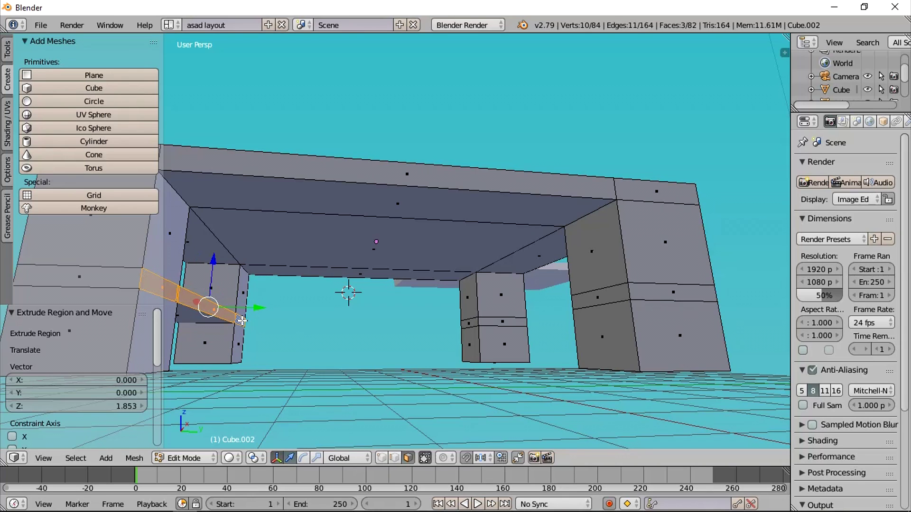
key(e)
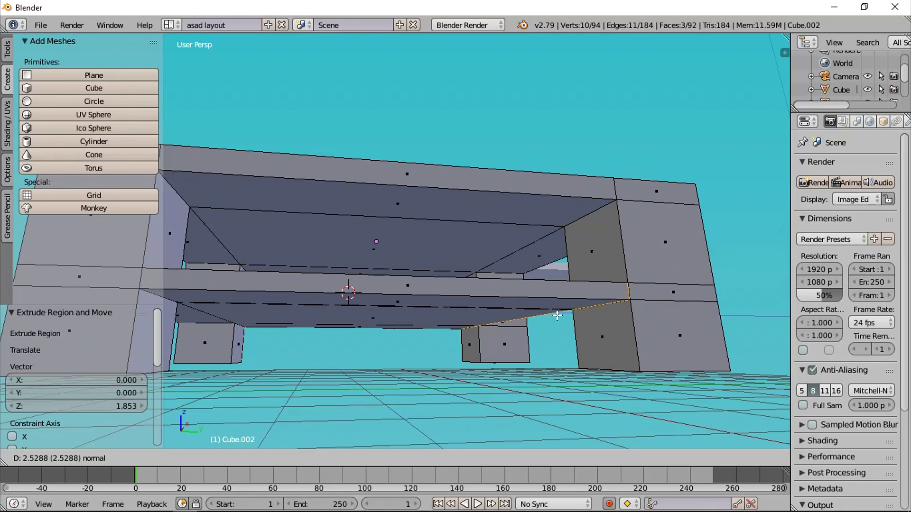
click(557, 316)
- Extrude the inner face of the remaining leg's thin band by 1.826 across to the adjacent leg along the table's open side
middle_drag(557, 315, 475, 359)
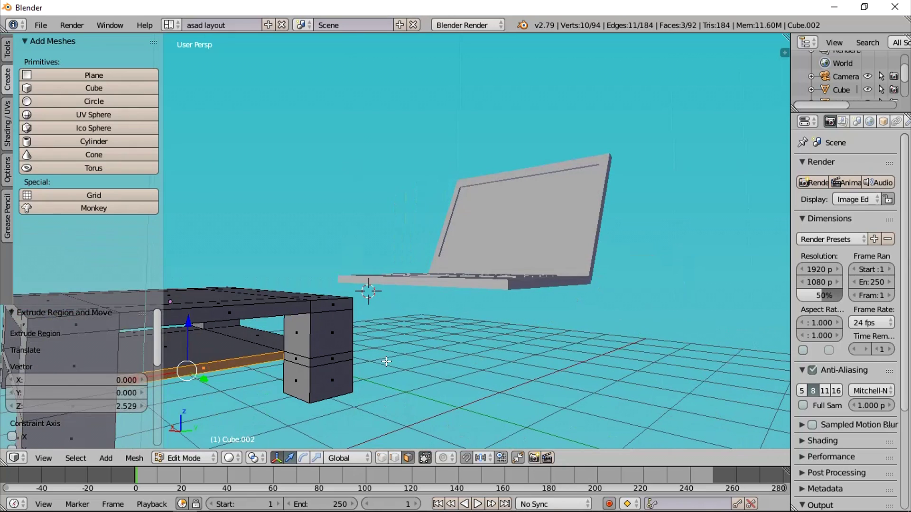
right_click(304, 362)
key(e)
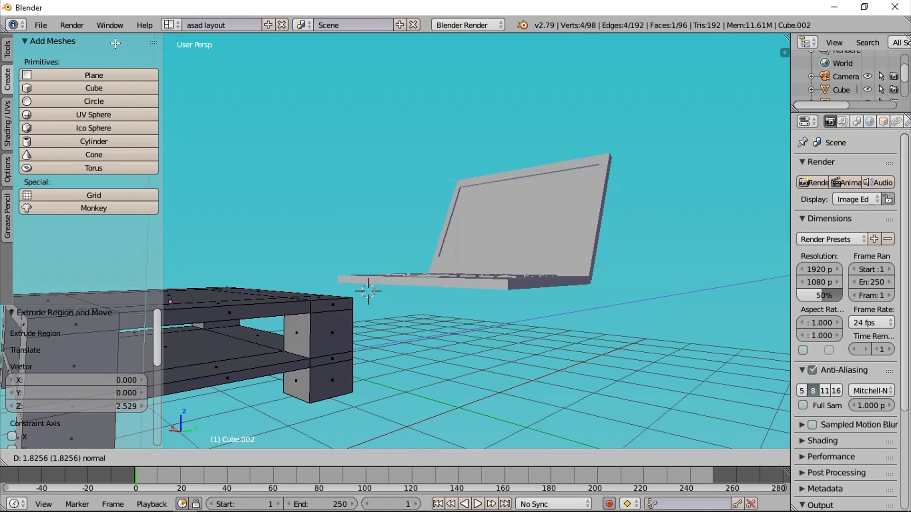
click(116, 43)
scroll(296, 320, down, 1)
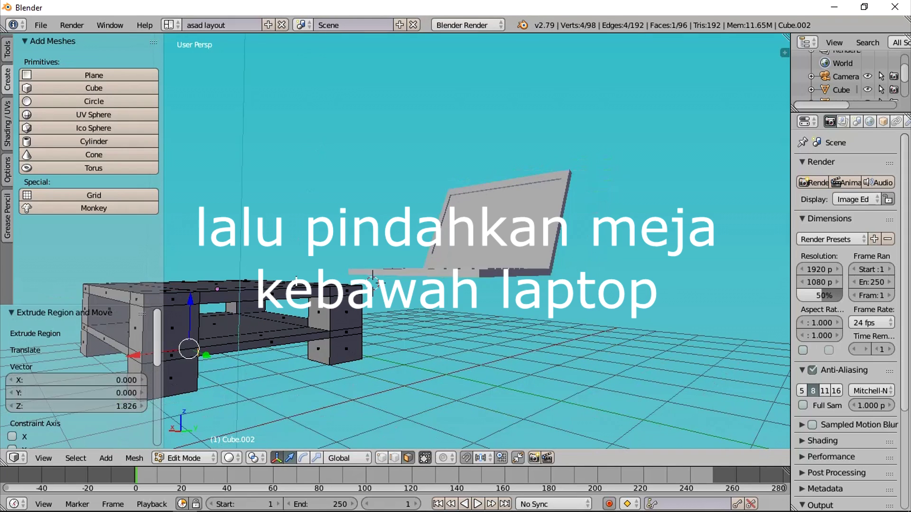
- Return to Object Mode and move the table horizontally until it is centred underneath the laptop, with a final shift of -0.093 along X
middle_drag(295, 321, 358, 345)
click(181, 456)
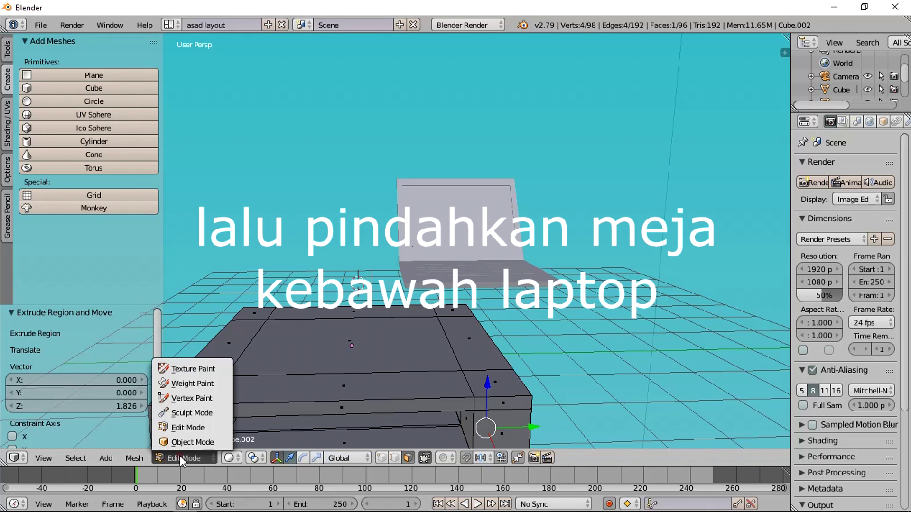
click(183, 442)
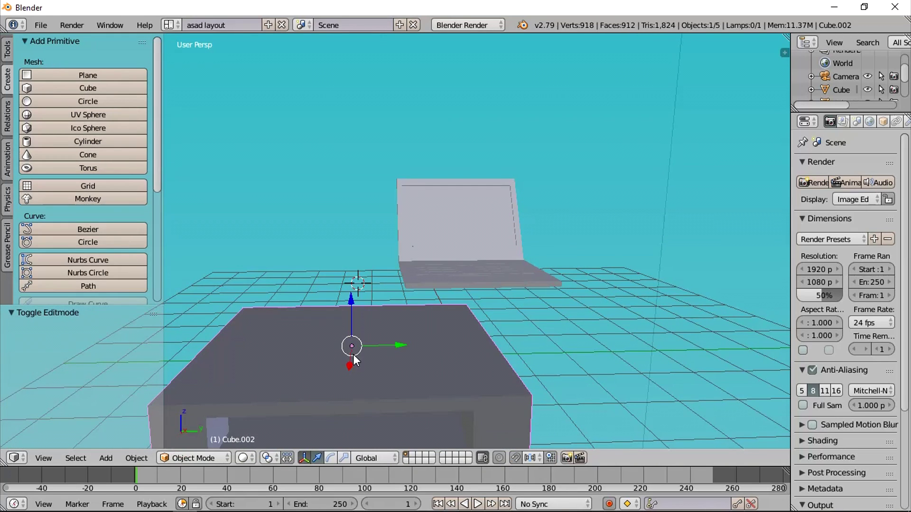
drag(348, 357, 507, 303)
mouse_move(507, 303)
middle_down()
mouse_move(519, 391)
mouse_move(498, 294)
middle_up()
drag(498, 253, 512, 253)
middle_drag(511, 253, 539, 268)
drag(464, 298, 453, 301)
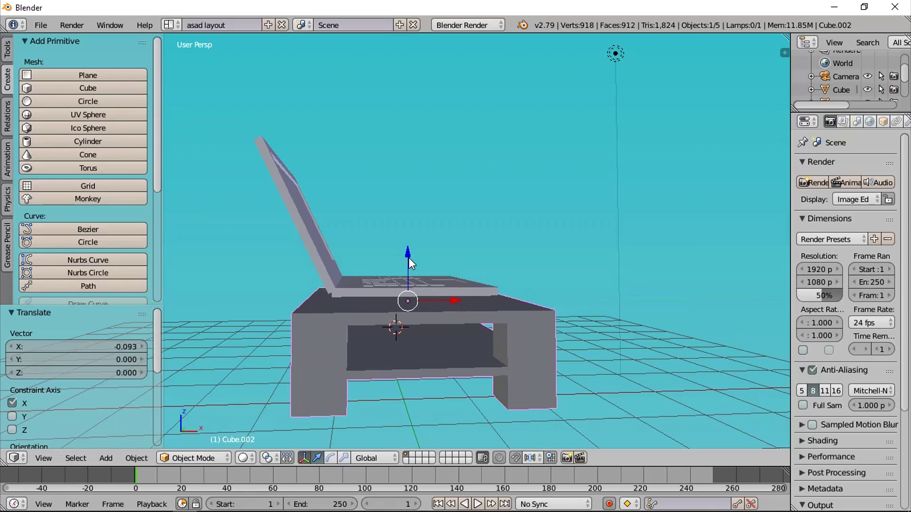
- Raise the table by 0.133 along Z to bring the tabletop up to the laptop's underside
drag(408, 256, 409, 247)
scroll(411, 257, up, 3)
middle_drag(413, 264, 304, 293)
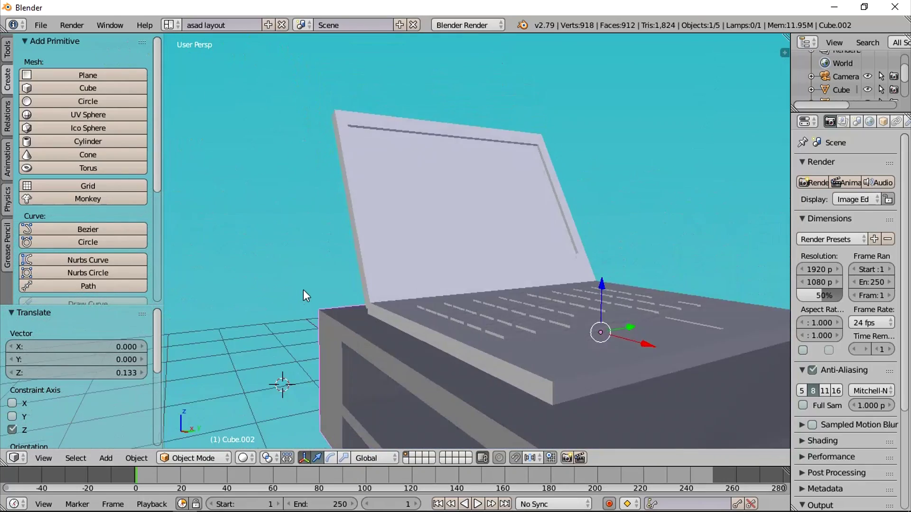
scroll(304, 269, down, 7)
middle_drag(394, 307, 374, 399)
- Add a plane near the front of the table and scale it by 7.735 along Y and 5.854 along X
click(348, 402)
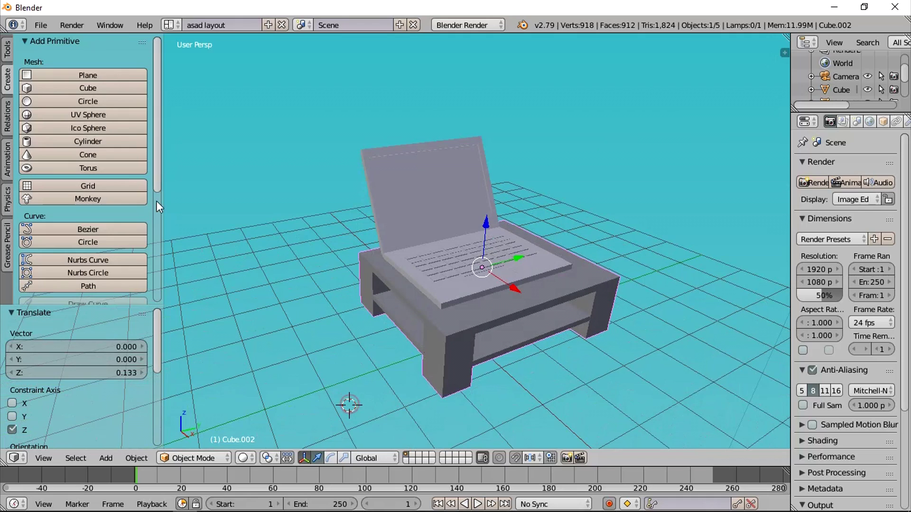
click(87, 78)
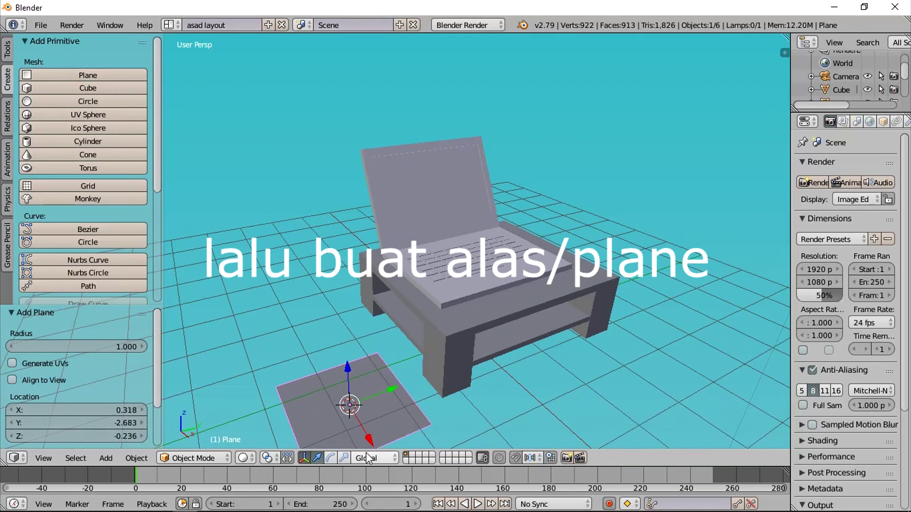
key(s)
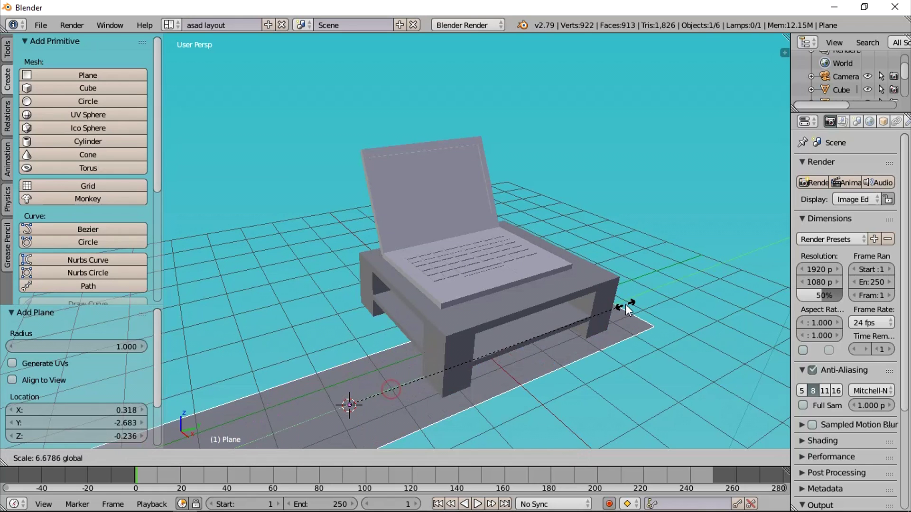
key(y)
click(659, 306)
scroll(638, 349, down, 3)
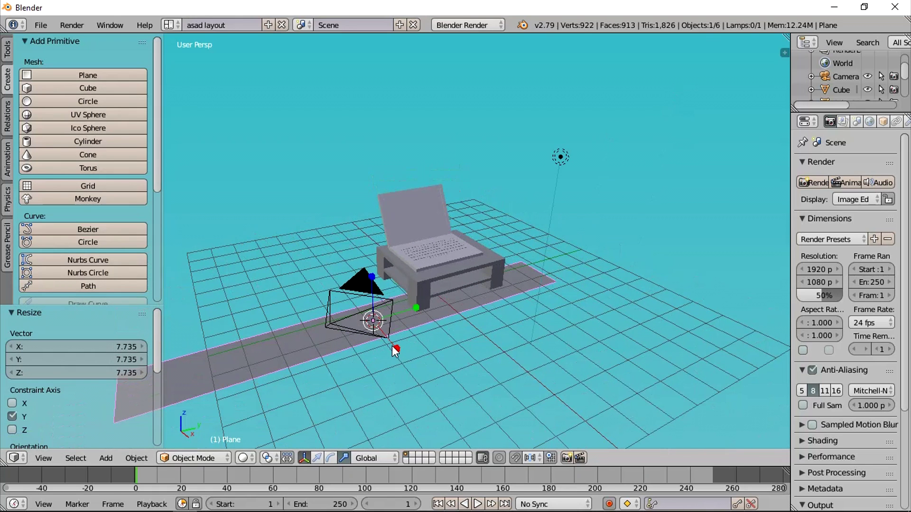
key(s)
key(x)
click(476, 74)
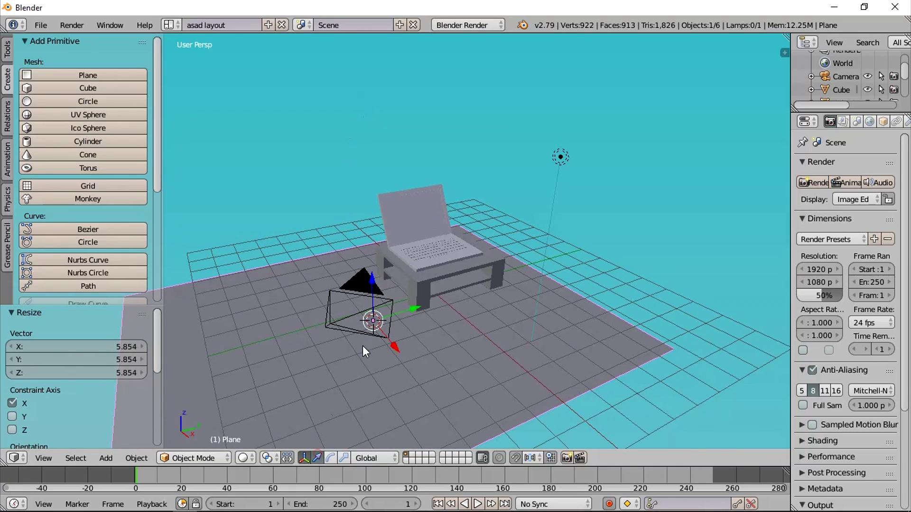
- Move the plane under the table as its floor, shifting it 2.815 along Y and 1.131, then -0.462, along Z
key(g)
key(z)
drag(369, 258, 371, 252)
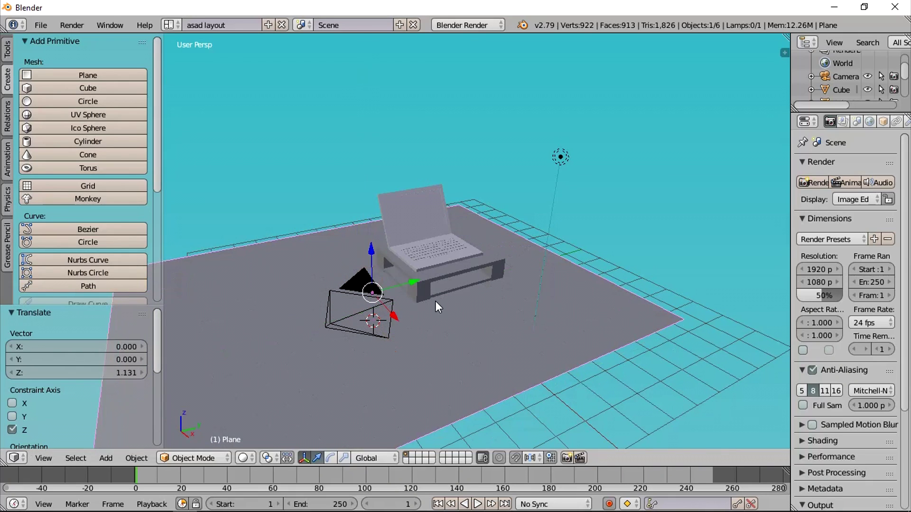
drag(416, 282, 486, 262)
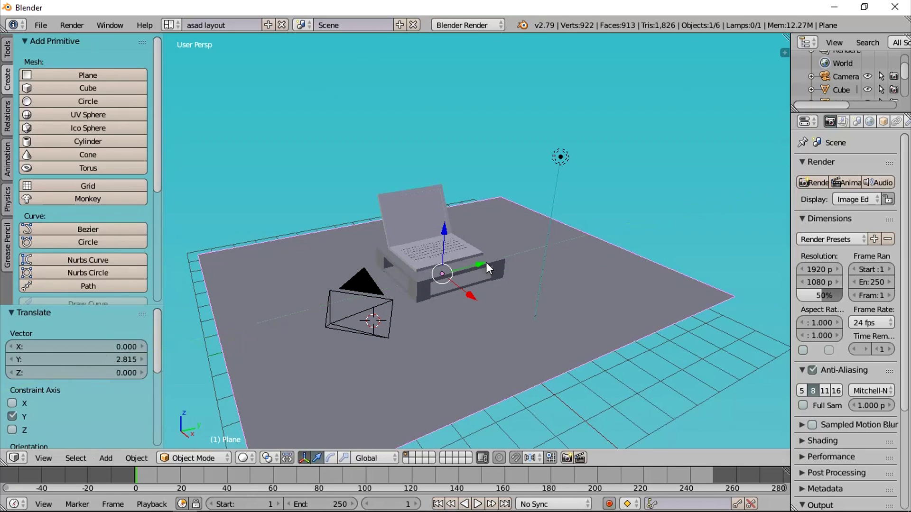
mouse_move(443, 230)
mouse_down()
mouse_move(441, 254)
mouse_move(438, 240)
mouse_up()
scroll(481, 286, up, 5)
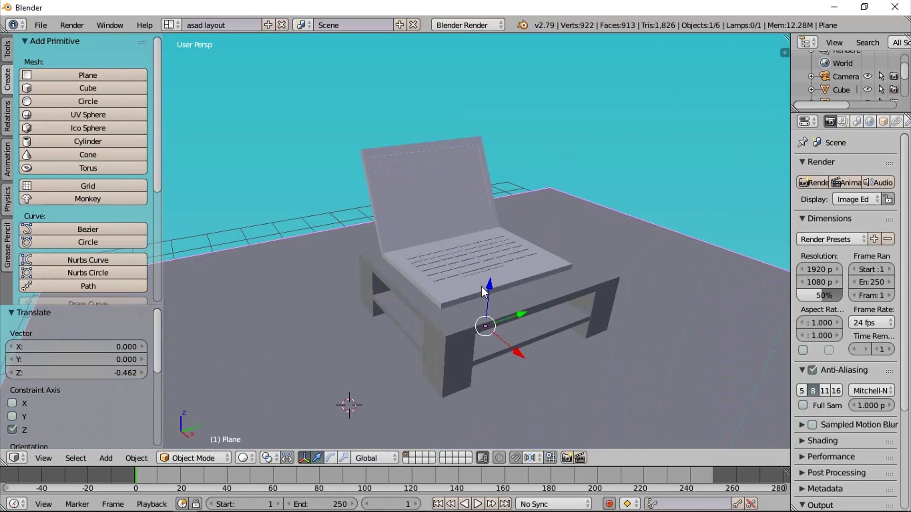
- Darken the diffuse colour of the laptop base's material to a dark grey
right_click(498, 362)
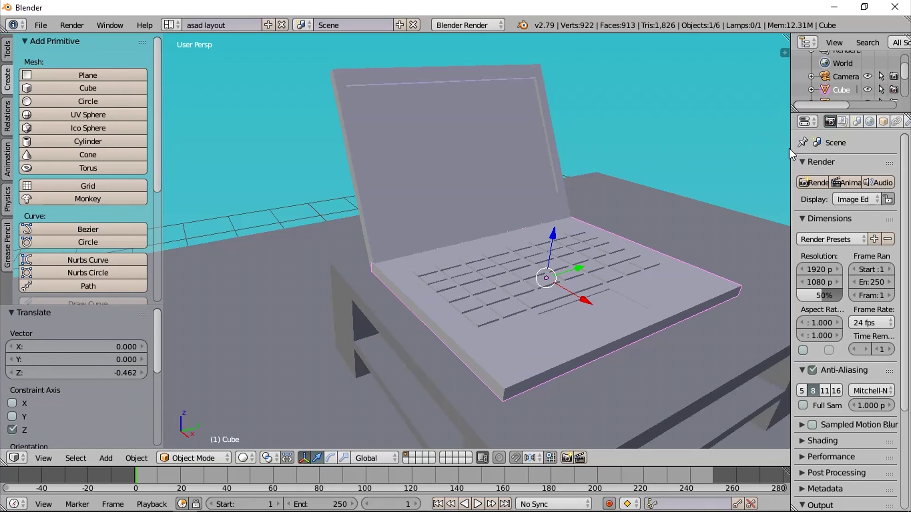
drag(790, 148, 743, 151)
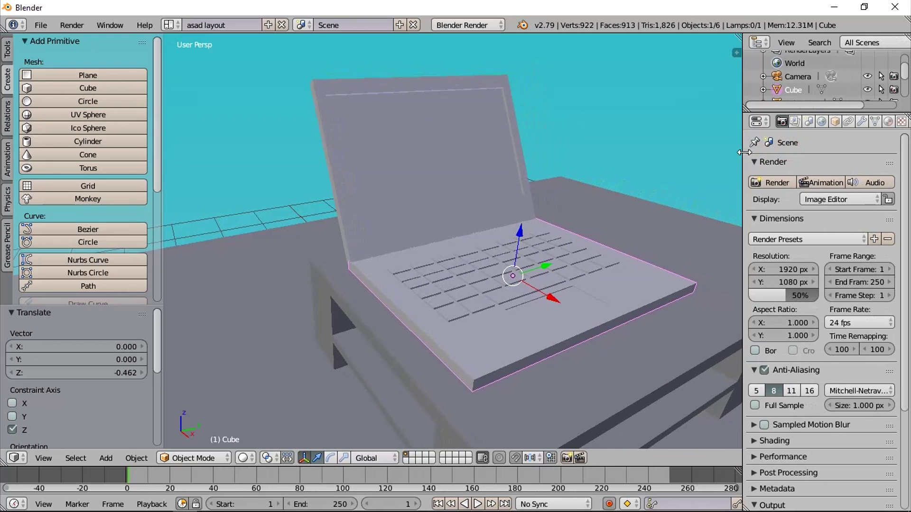
click(888, 122)
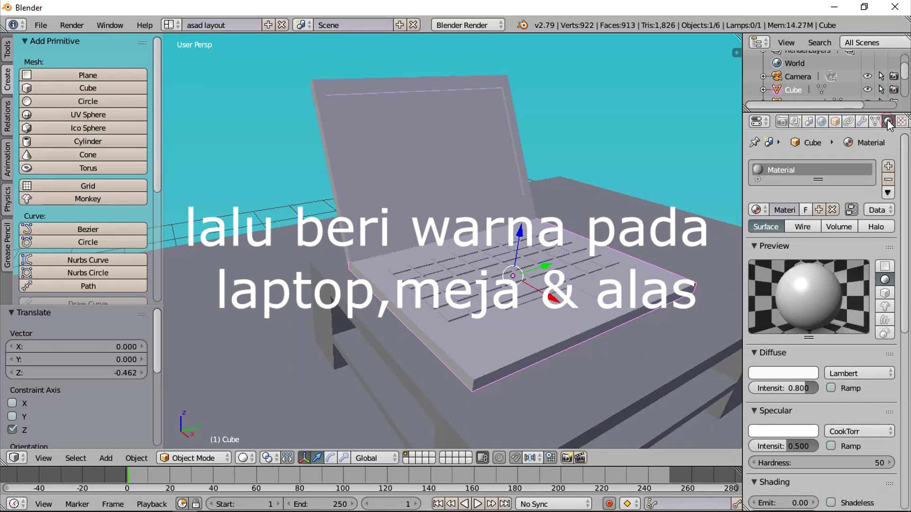
click(797, 373)
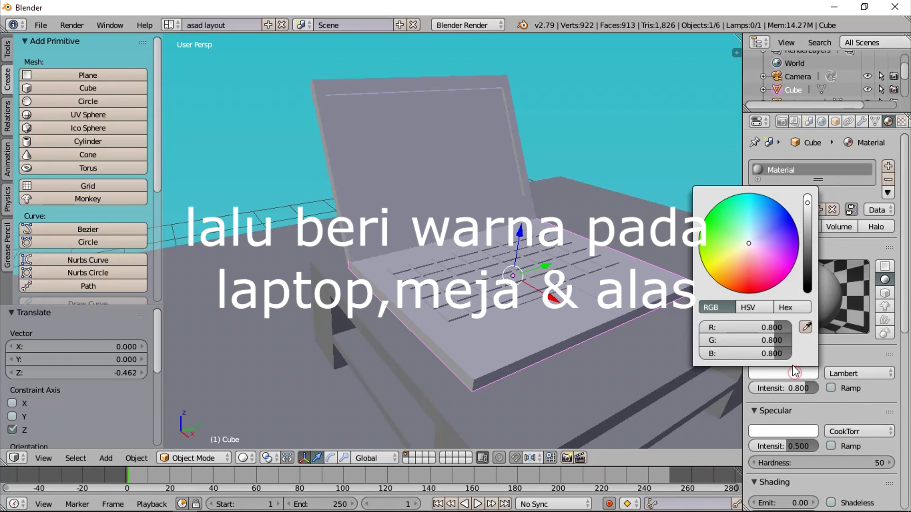
drag(807, 201, 807, 254)
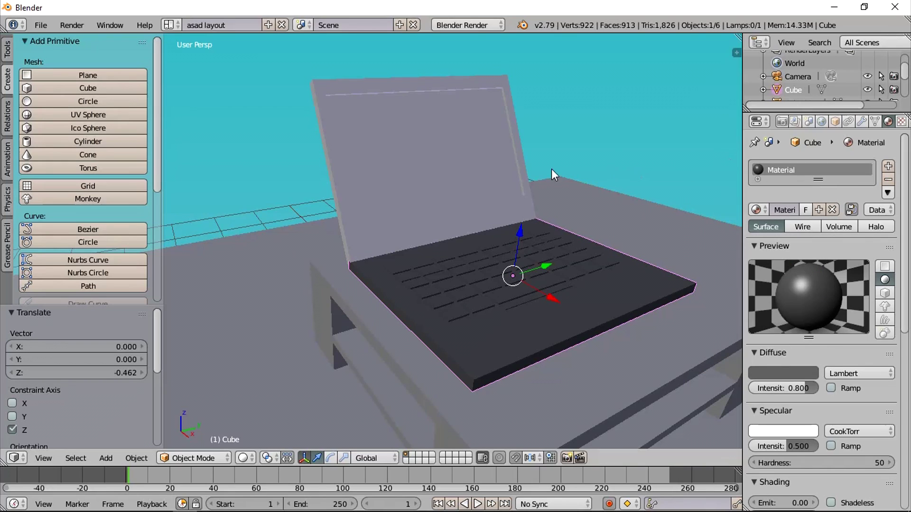
- Darken the laptop screen's material to a diffuse grey of 0.140 in R, G and B
right_click(423, 171)
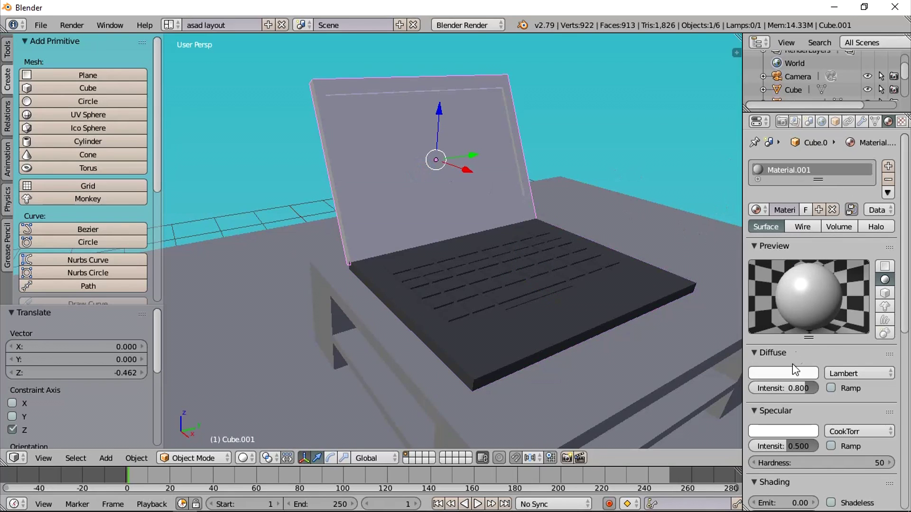
click(779, 376)
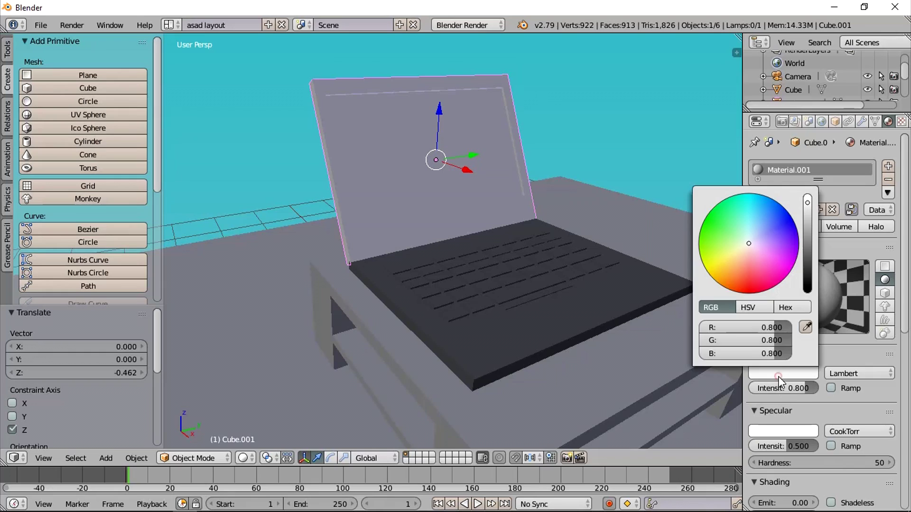
drag(807, 203, 812, 247)
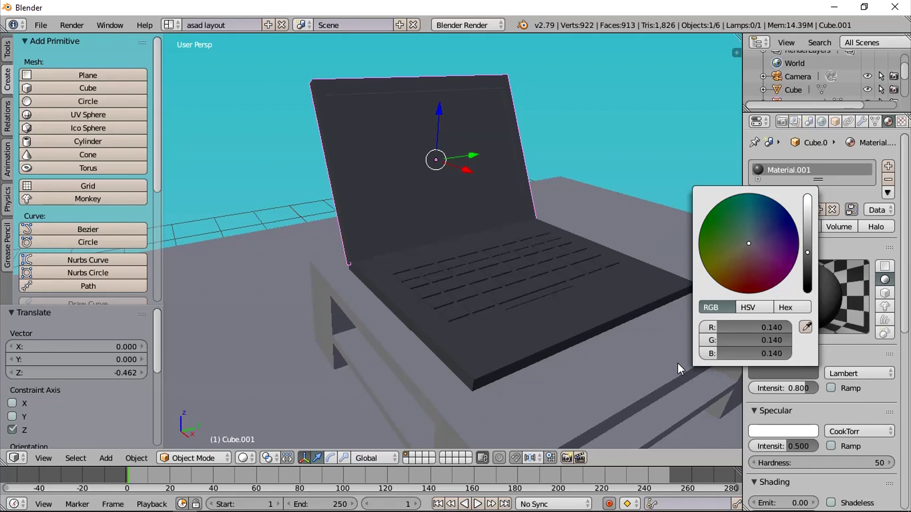
- Give the table a new material with an orange-brown diffuse colour
right_click(591, 386)
click(790, 211)
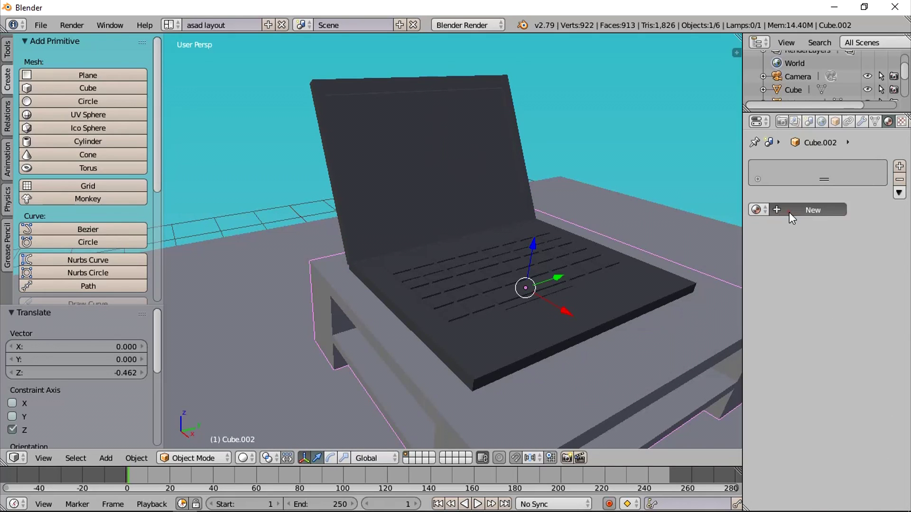
click(788, 373)
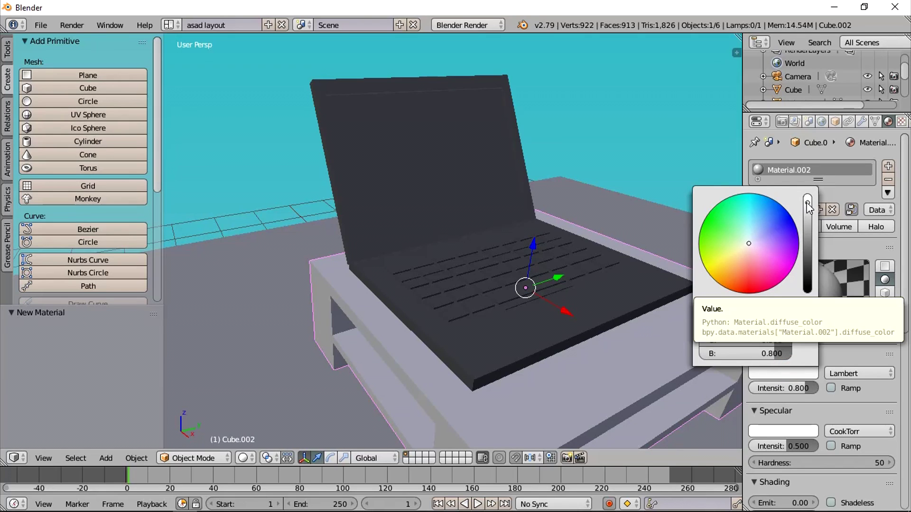
drag(748, 243, 735, 271)
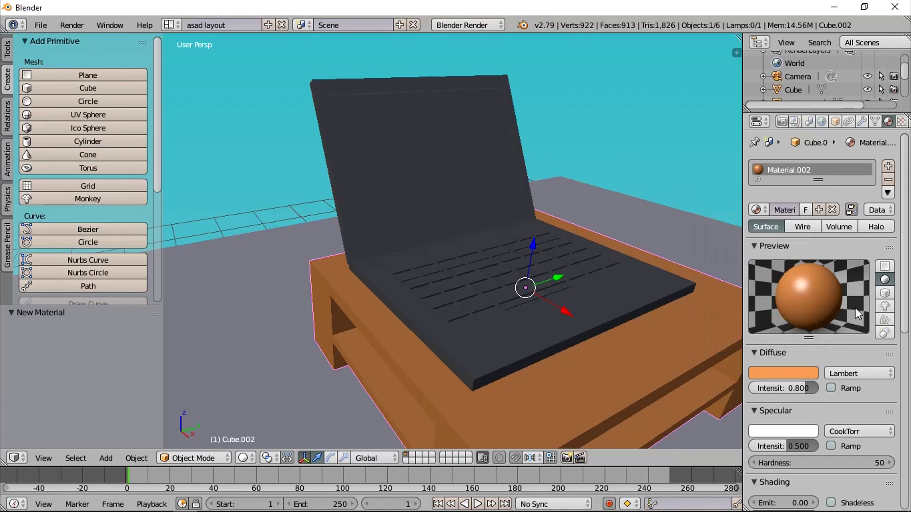
- Give the floor plane a new material with a near-white diffuse colour
right_click(277, 414)
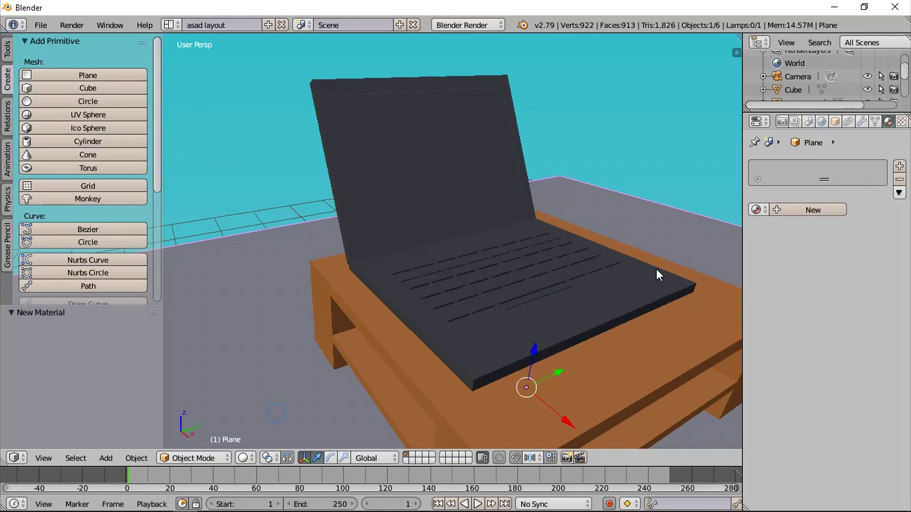
click(781, 208)
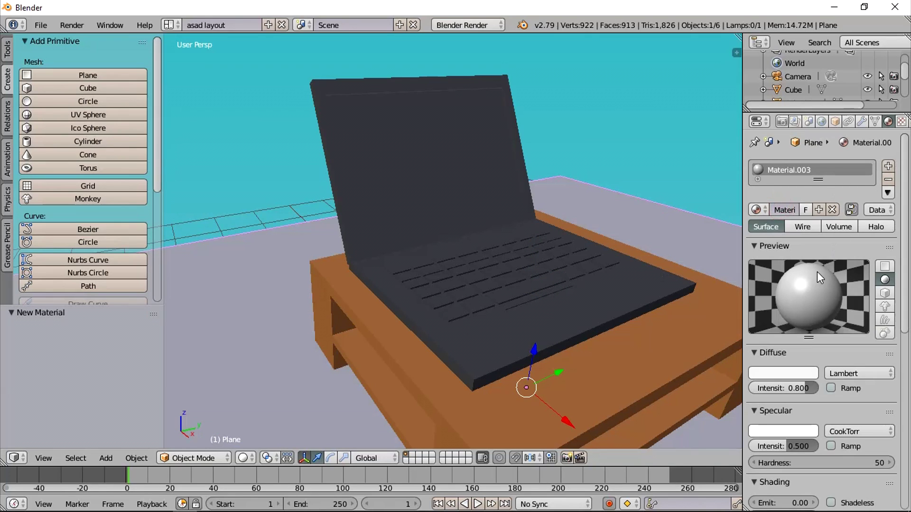
click(801, 370)
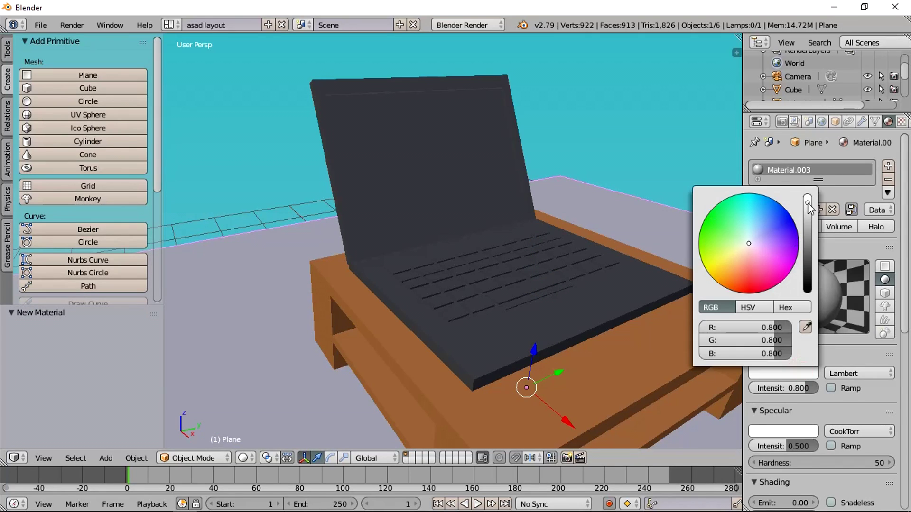
drag(808, 197, 808, 205)
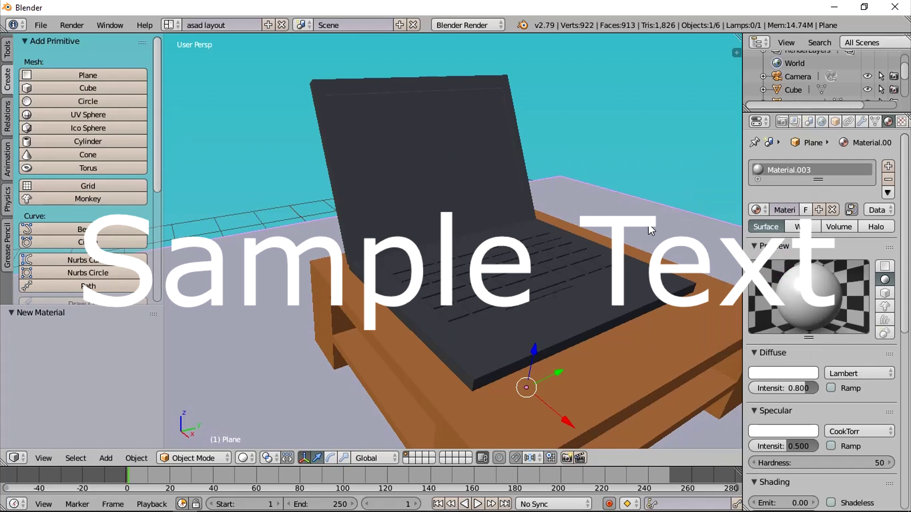
- Preview the whole coloured scene in the viewport with Rendered shading
scroll(648, 225, down, 3)
scroll(651, 230, down, 1)
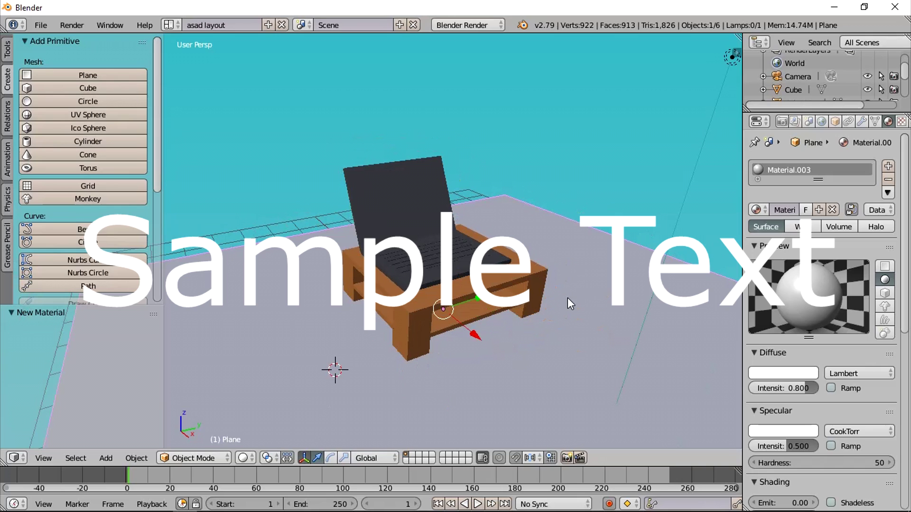
scroll(567, 297, down, 2)
click(176, 458)
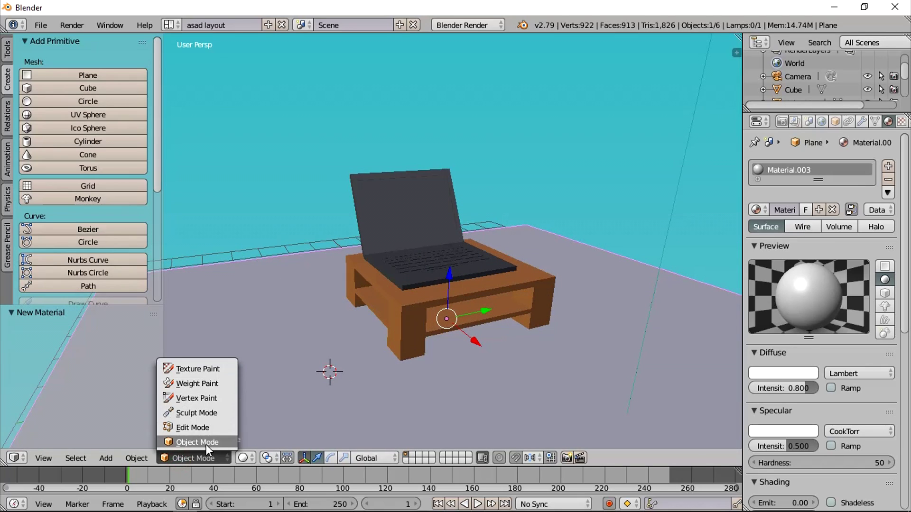
click(243, 458)
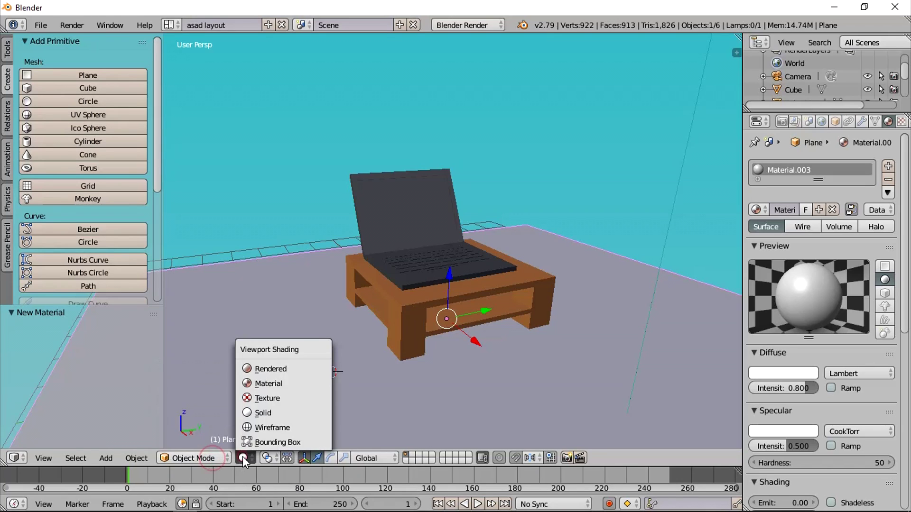
click(267, 364)
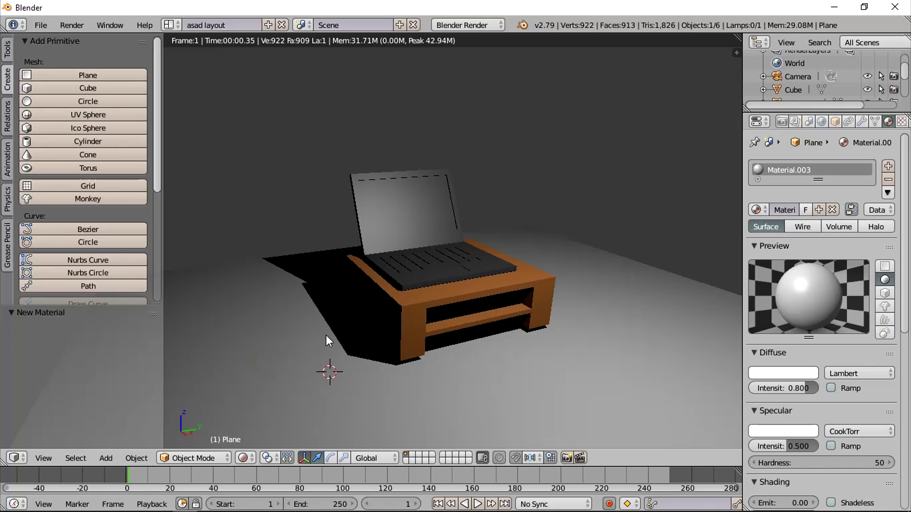
- Return the viewport to Solid shading and add a point lamp at the 3D cursor
click(247, 457)
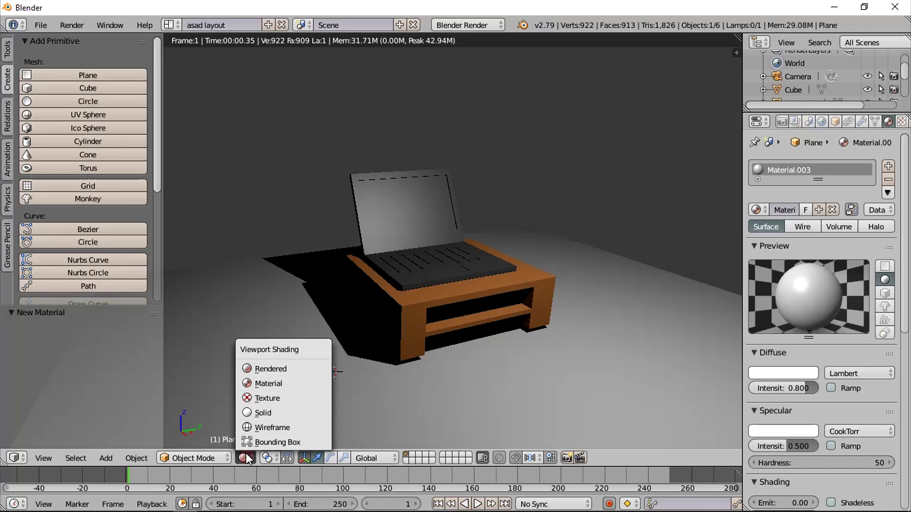
click(255, 415)
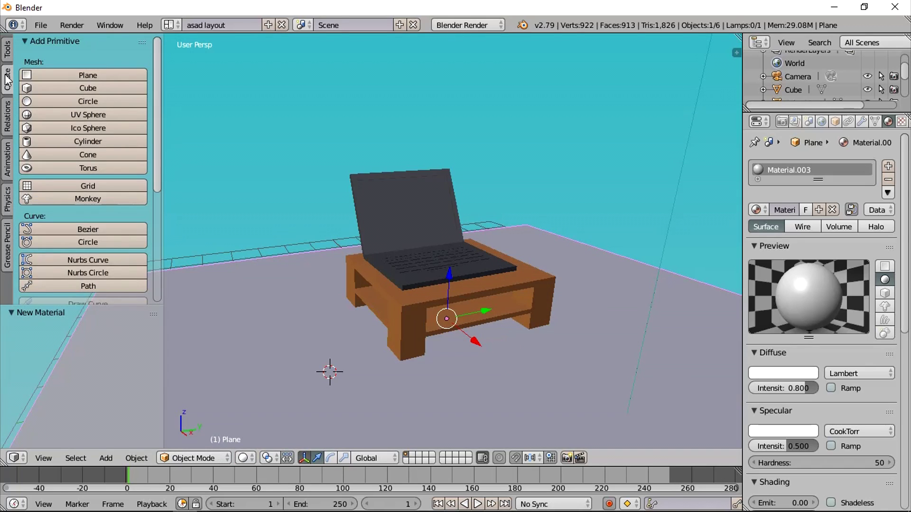
scroll(116, 197, down, 4)
scroll(116, 198, down, 3)
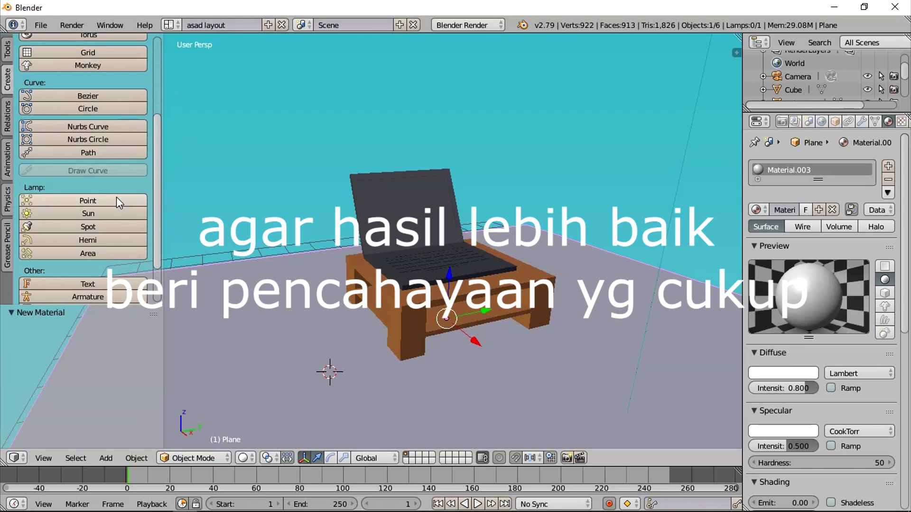
click(75, 200)
scroll(176, 233, down, 2)
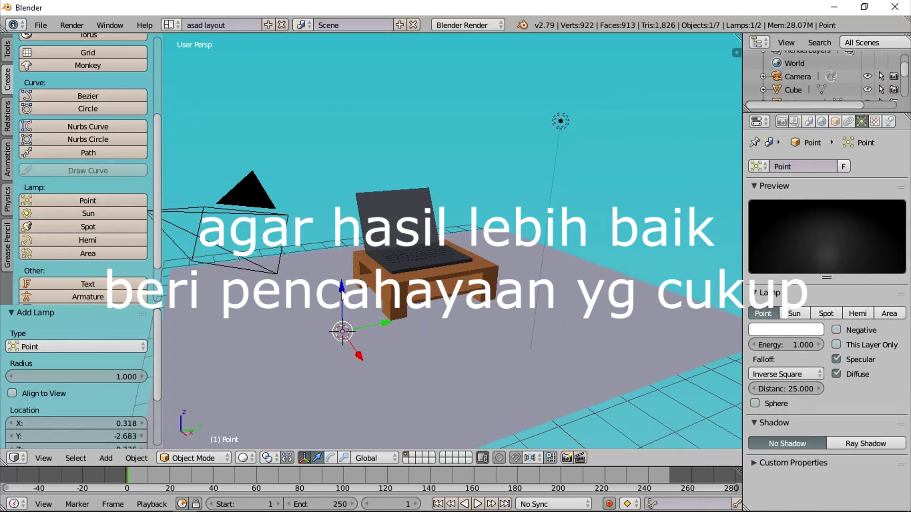
- Raise the new point lamp about 5.75 units along Z and shift it about -0.45 along Y
key(g)
key(z)
click(400, 93)
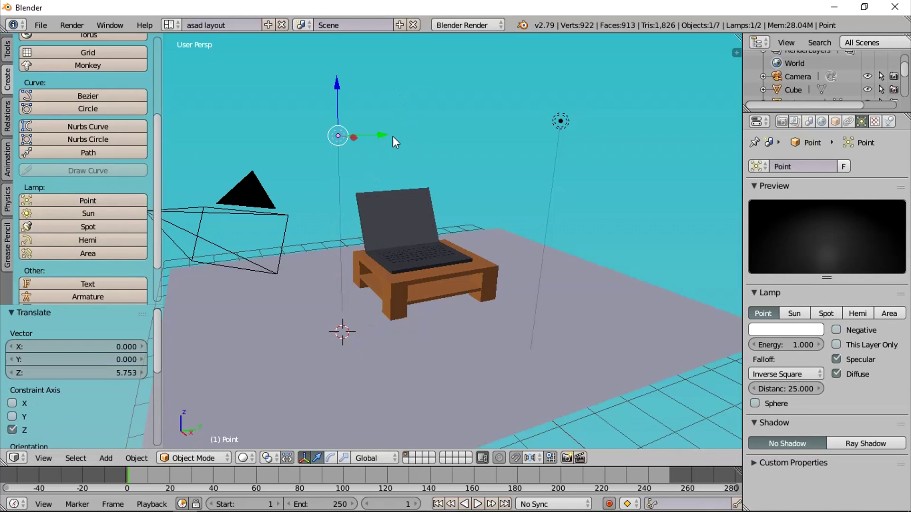
drag(385, 136, 365, 137)
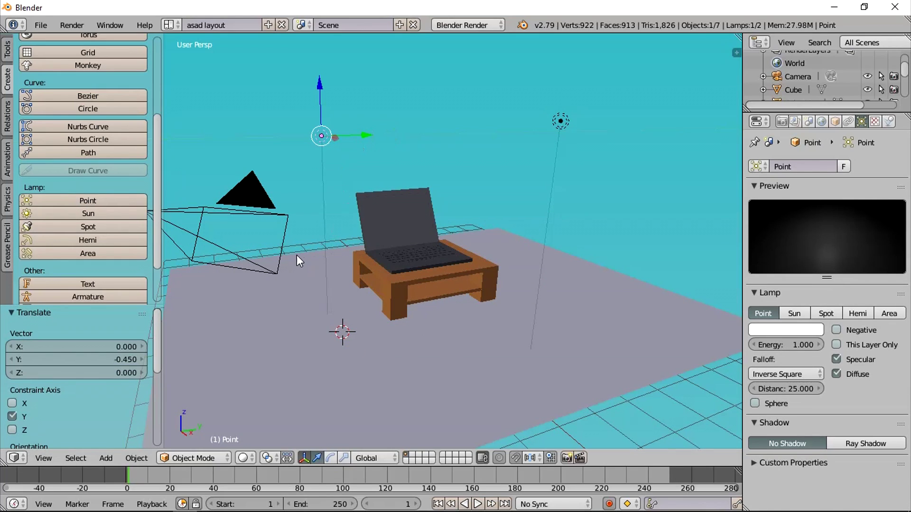
- Add a second point lamp, raise it above the table and move it along Y to the other side of the laptop
click(79, 200)
drag(346, 295, 387, 98)
drag(383, 138, 549, 135)
middle_drag(511, 160, 497, 215)
drag(647, 141, 621, 191)
middle_drag(599, 145, 402, 391)
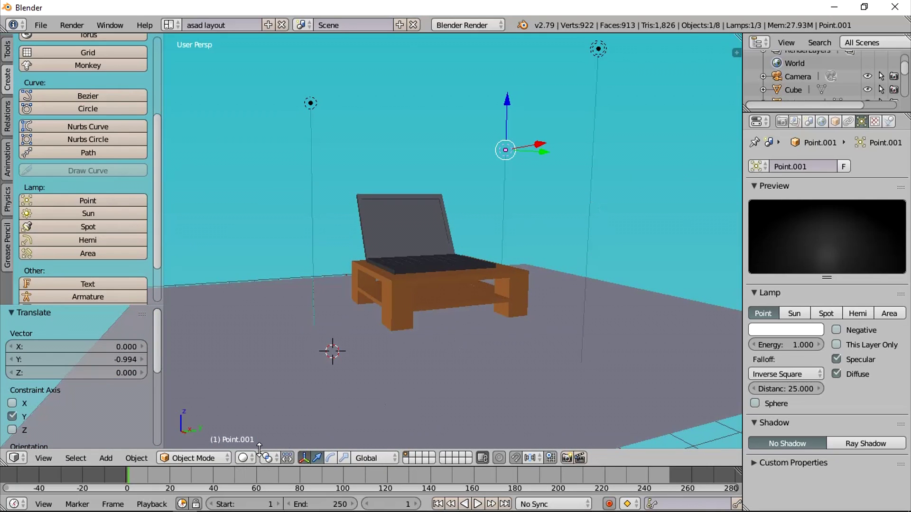
- Preview the newly lit scene with Rendered shading and inspect the laptop and table from above and up close
click(245, 458)
click(271, 368)
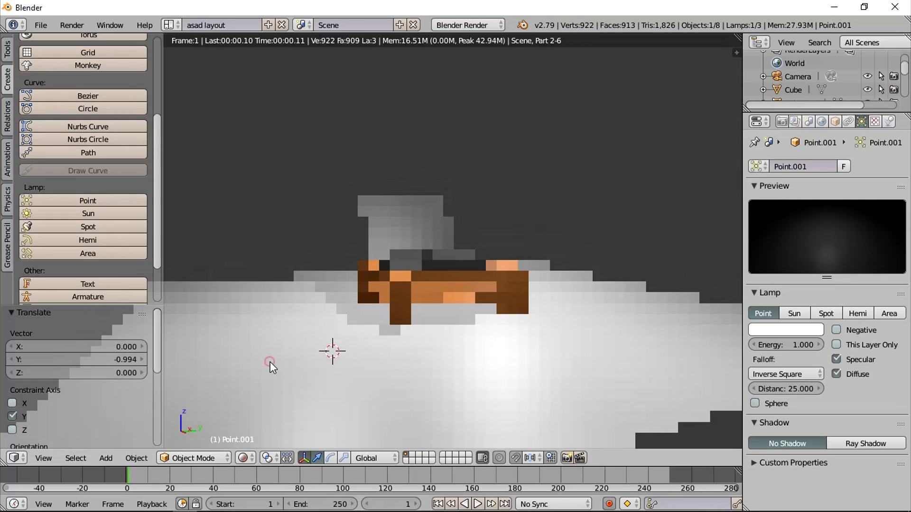
middle_drag(405, 340, 410, 397)
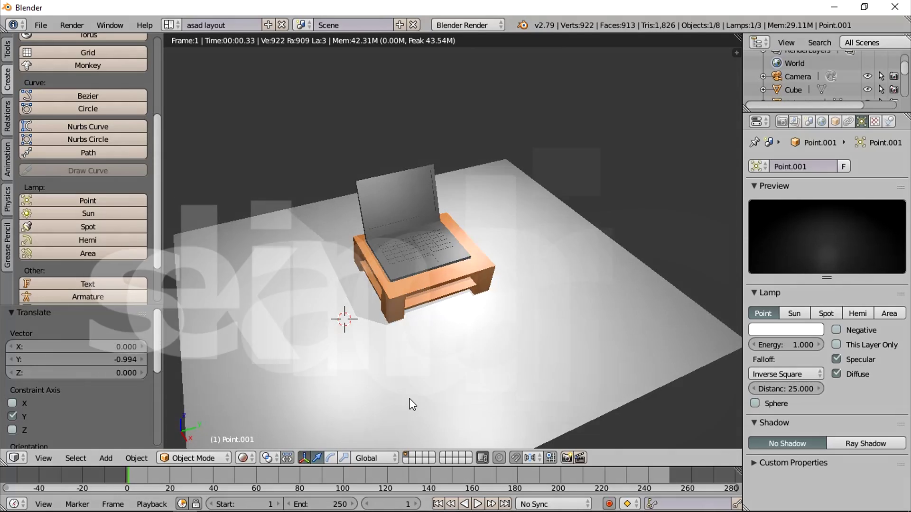
scroll(409, 399, up, 4)
middle_drag(480, 394, 469, 383)
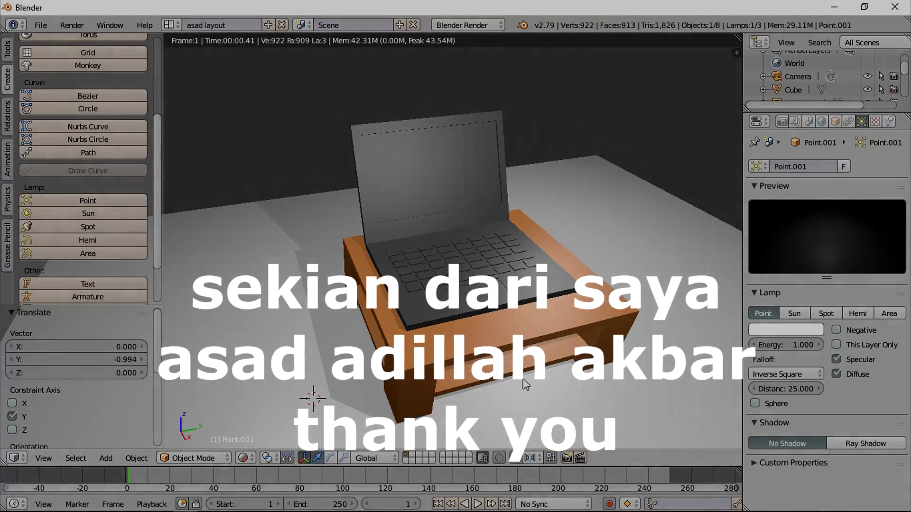